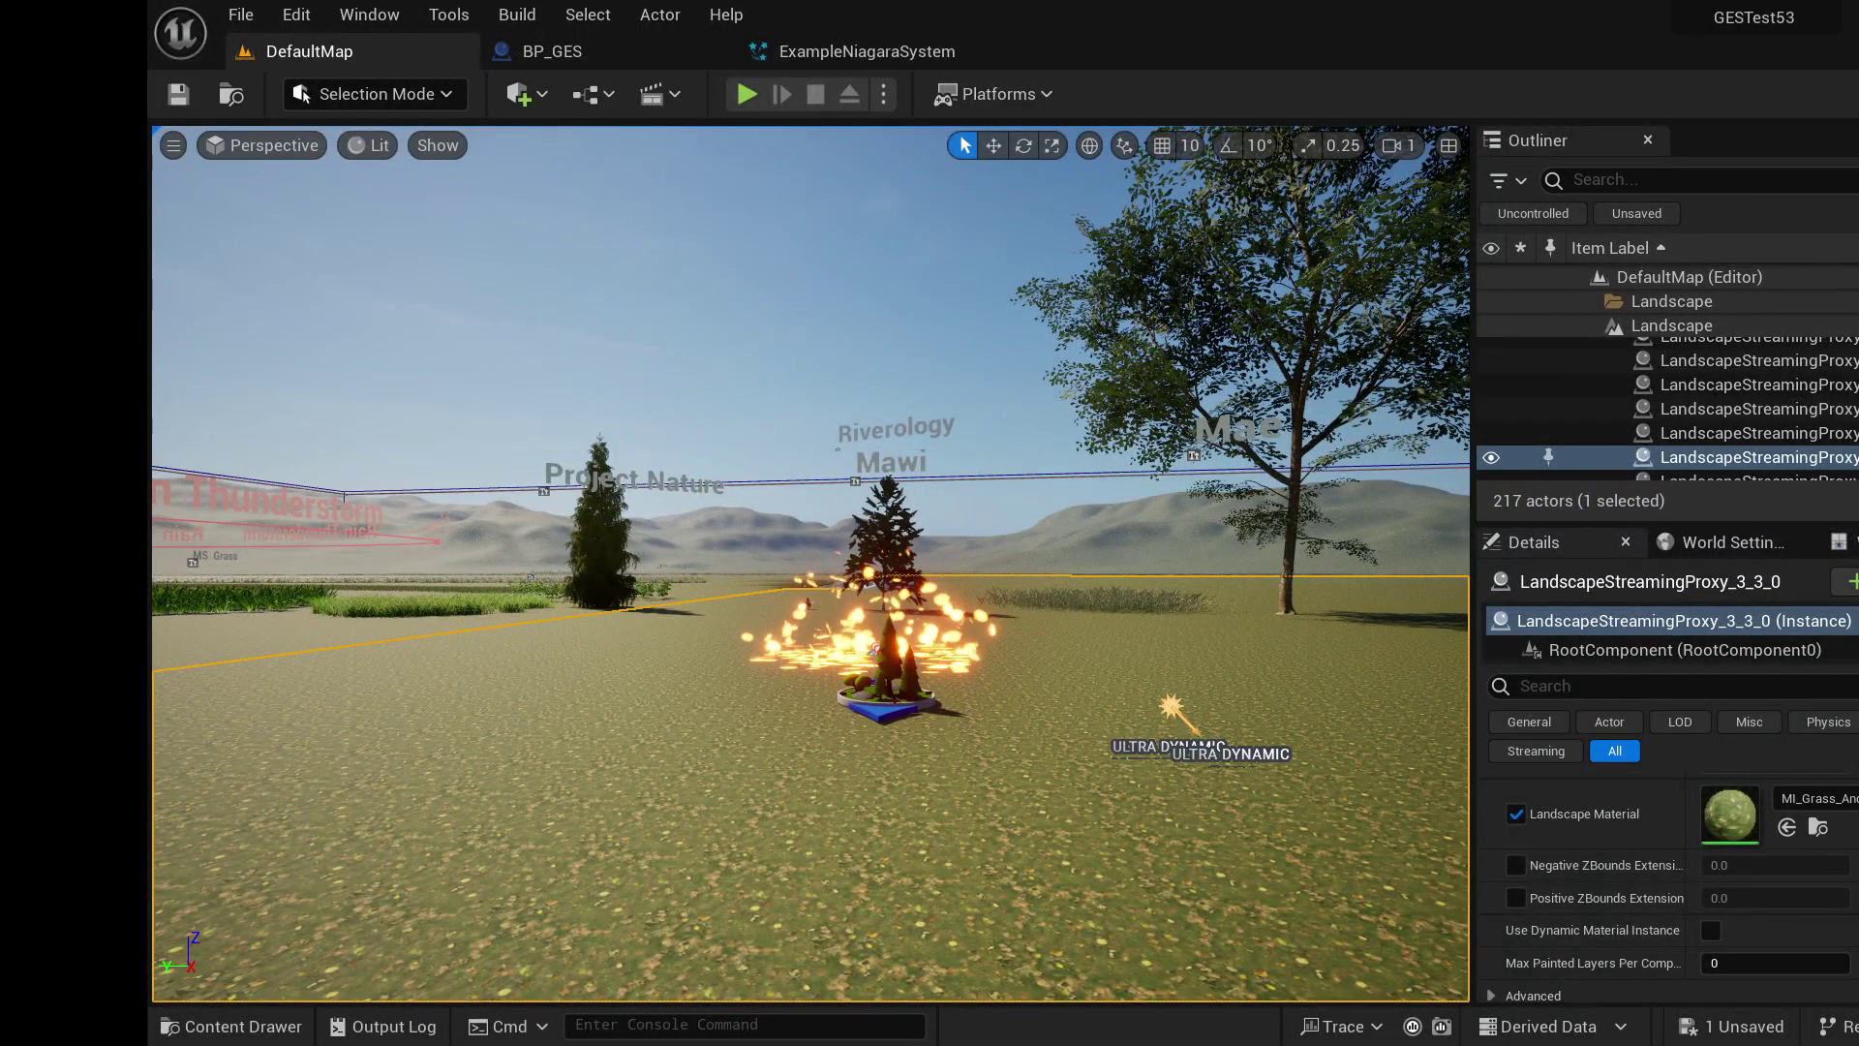
- Select the BP_GES actor in the Outliner
right_drag(810, 443, 850, 447)
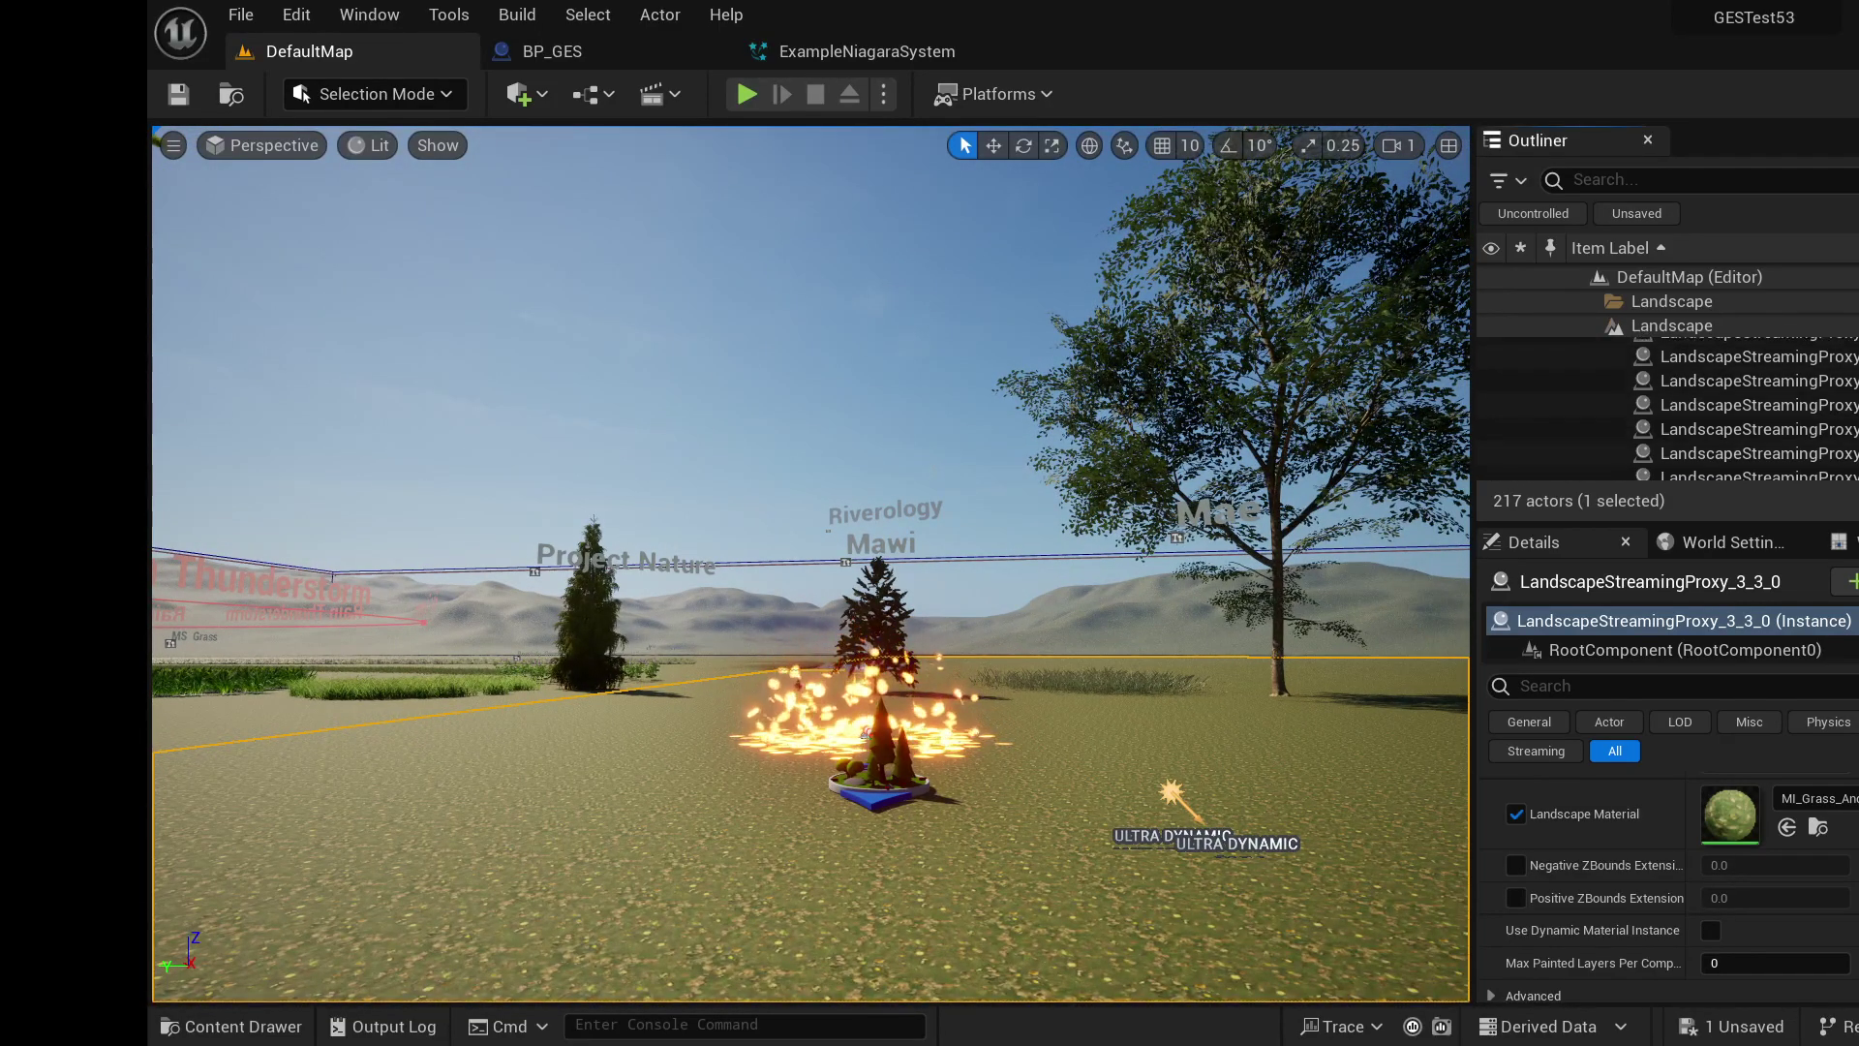
click(1733, 335)
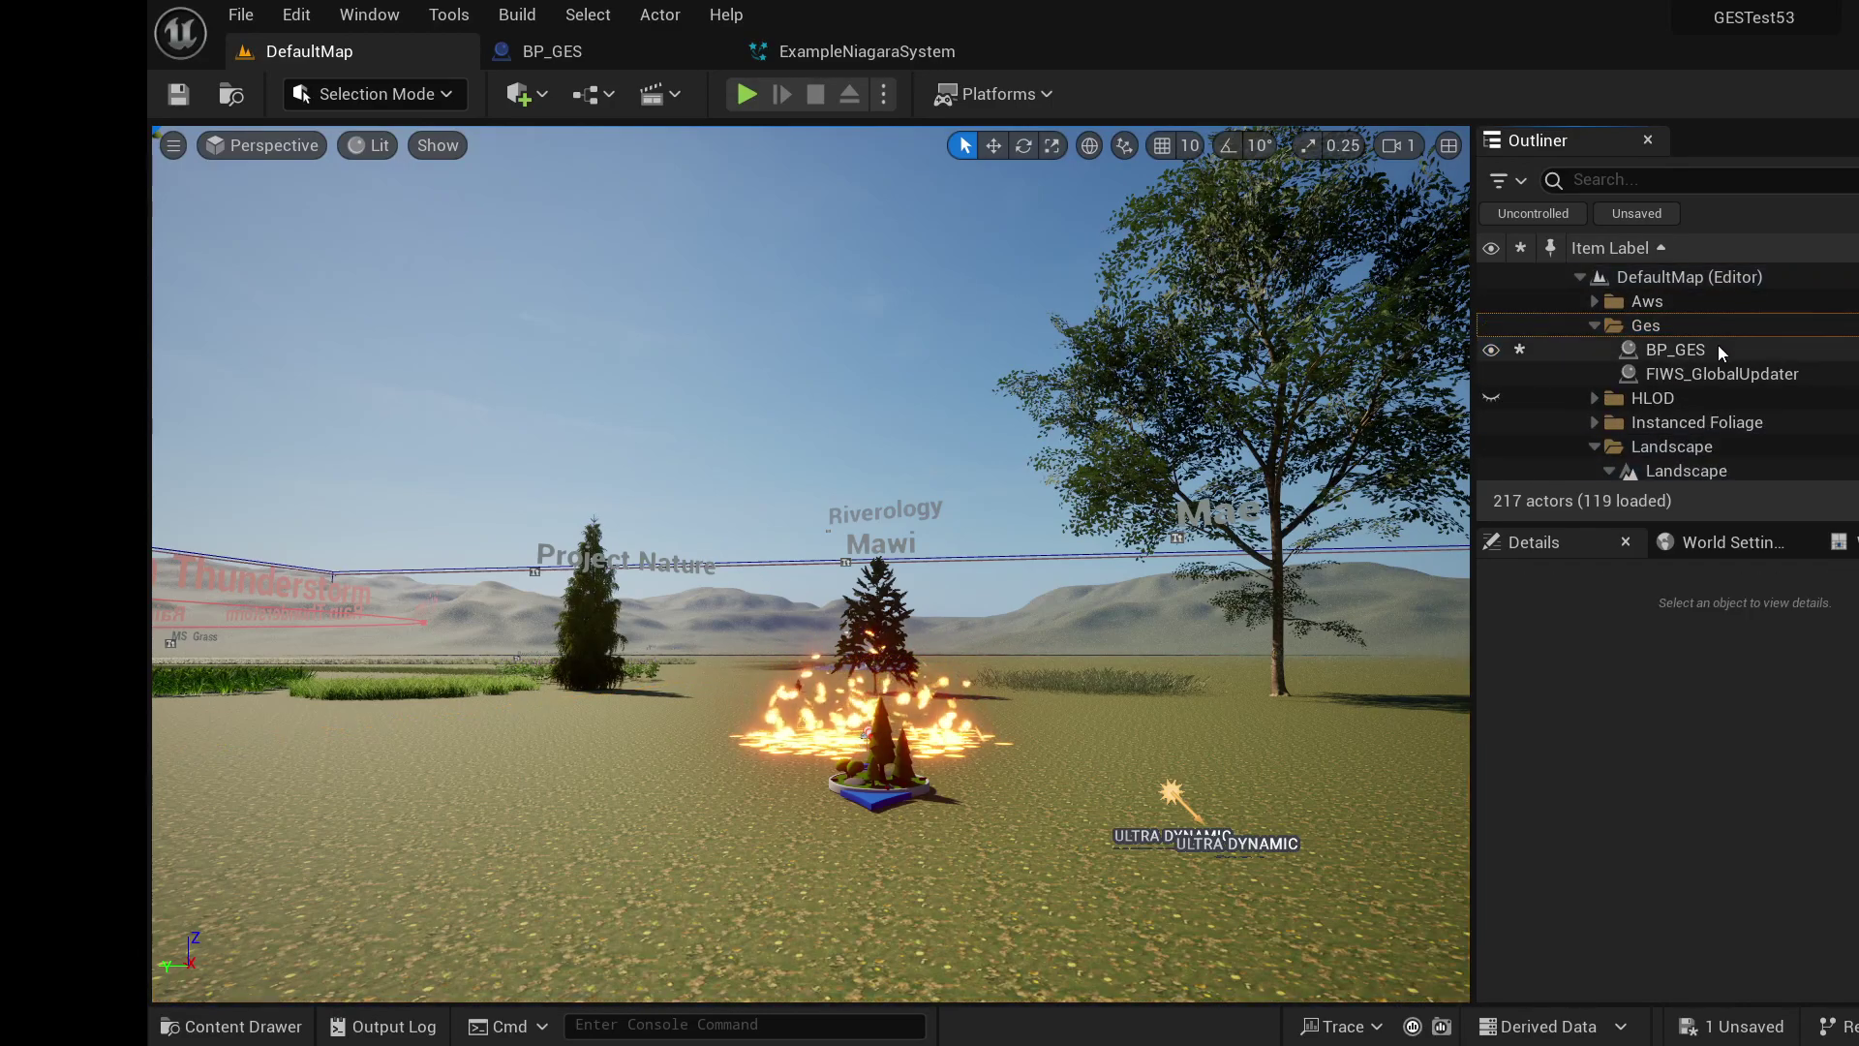
click(1718, 349)
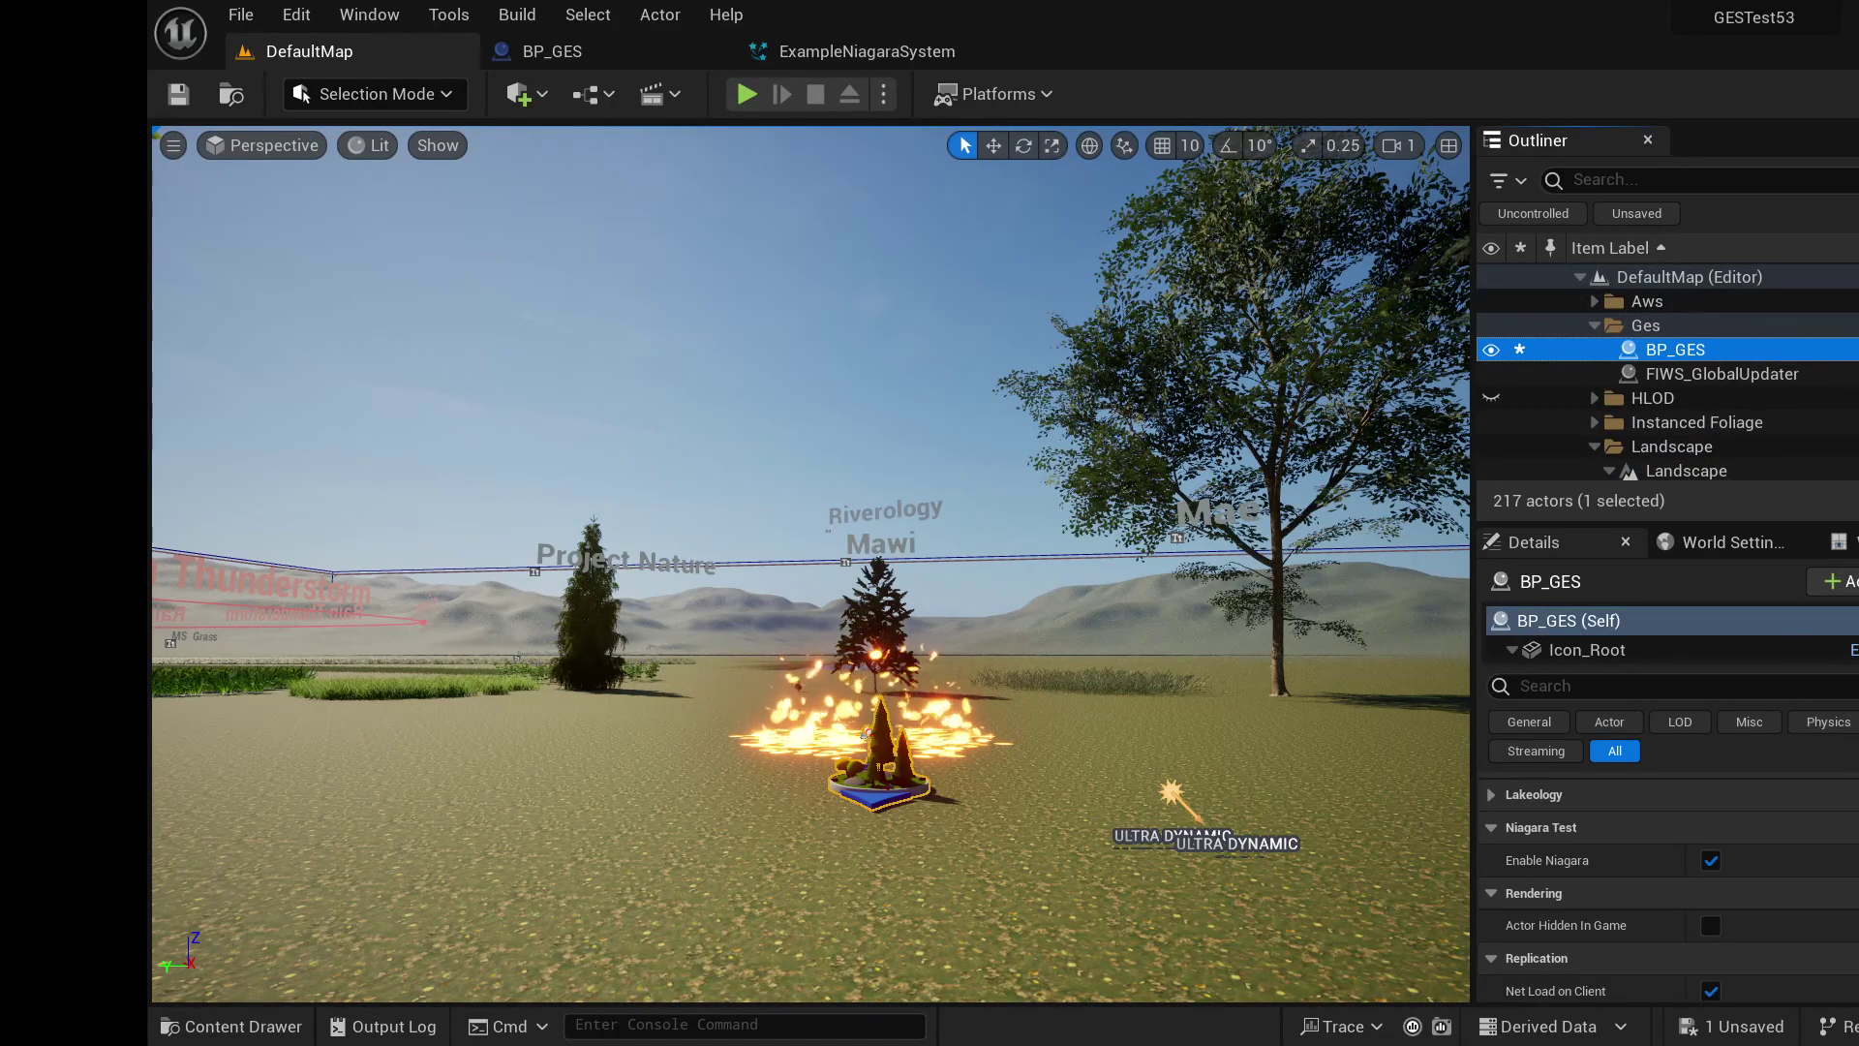
- Expand Random Wind to review speed 0–10, direction 0–360 and 10-second timers
scroll(1627, 886, down, 1)
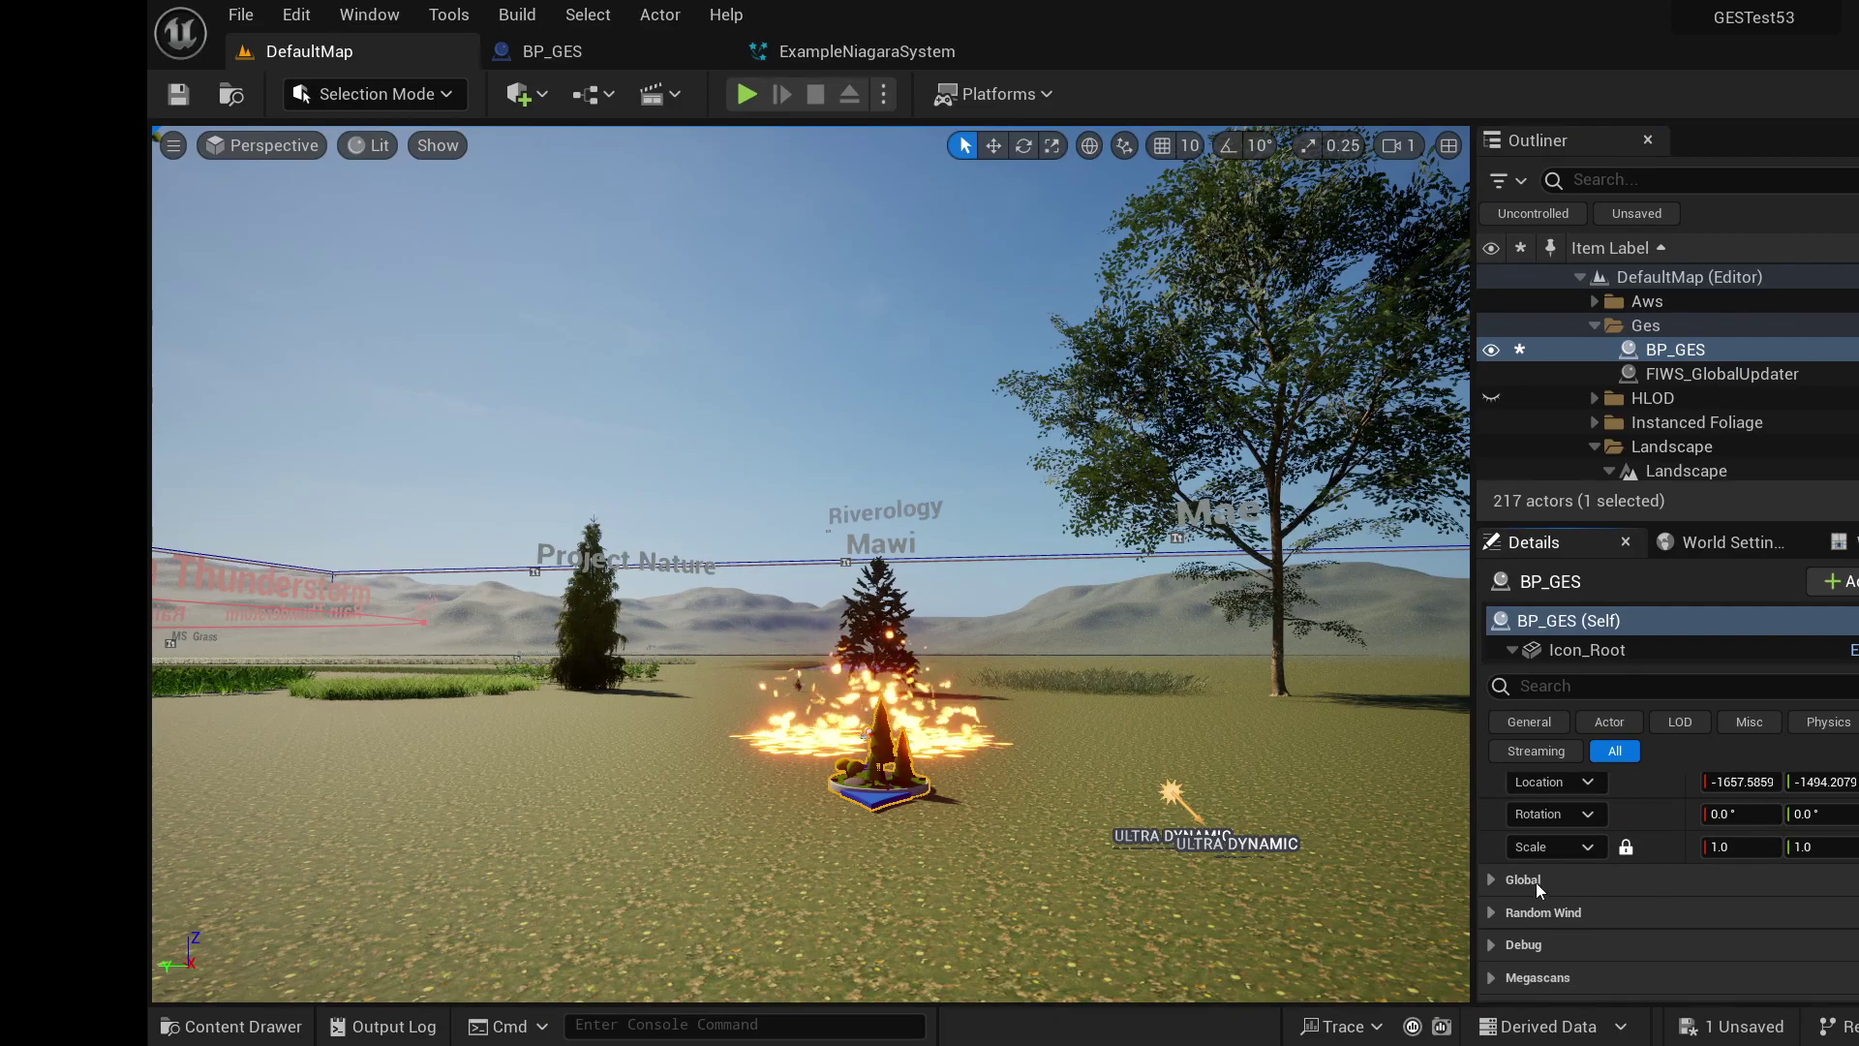
click(1484, 912)
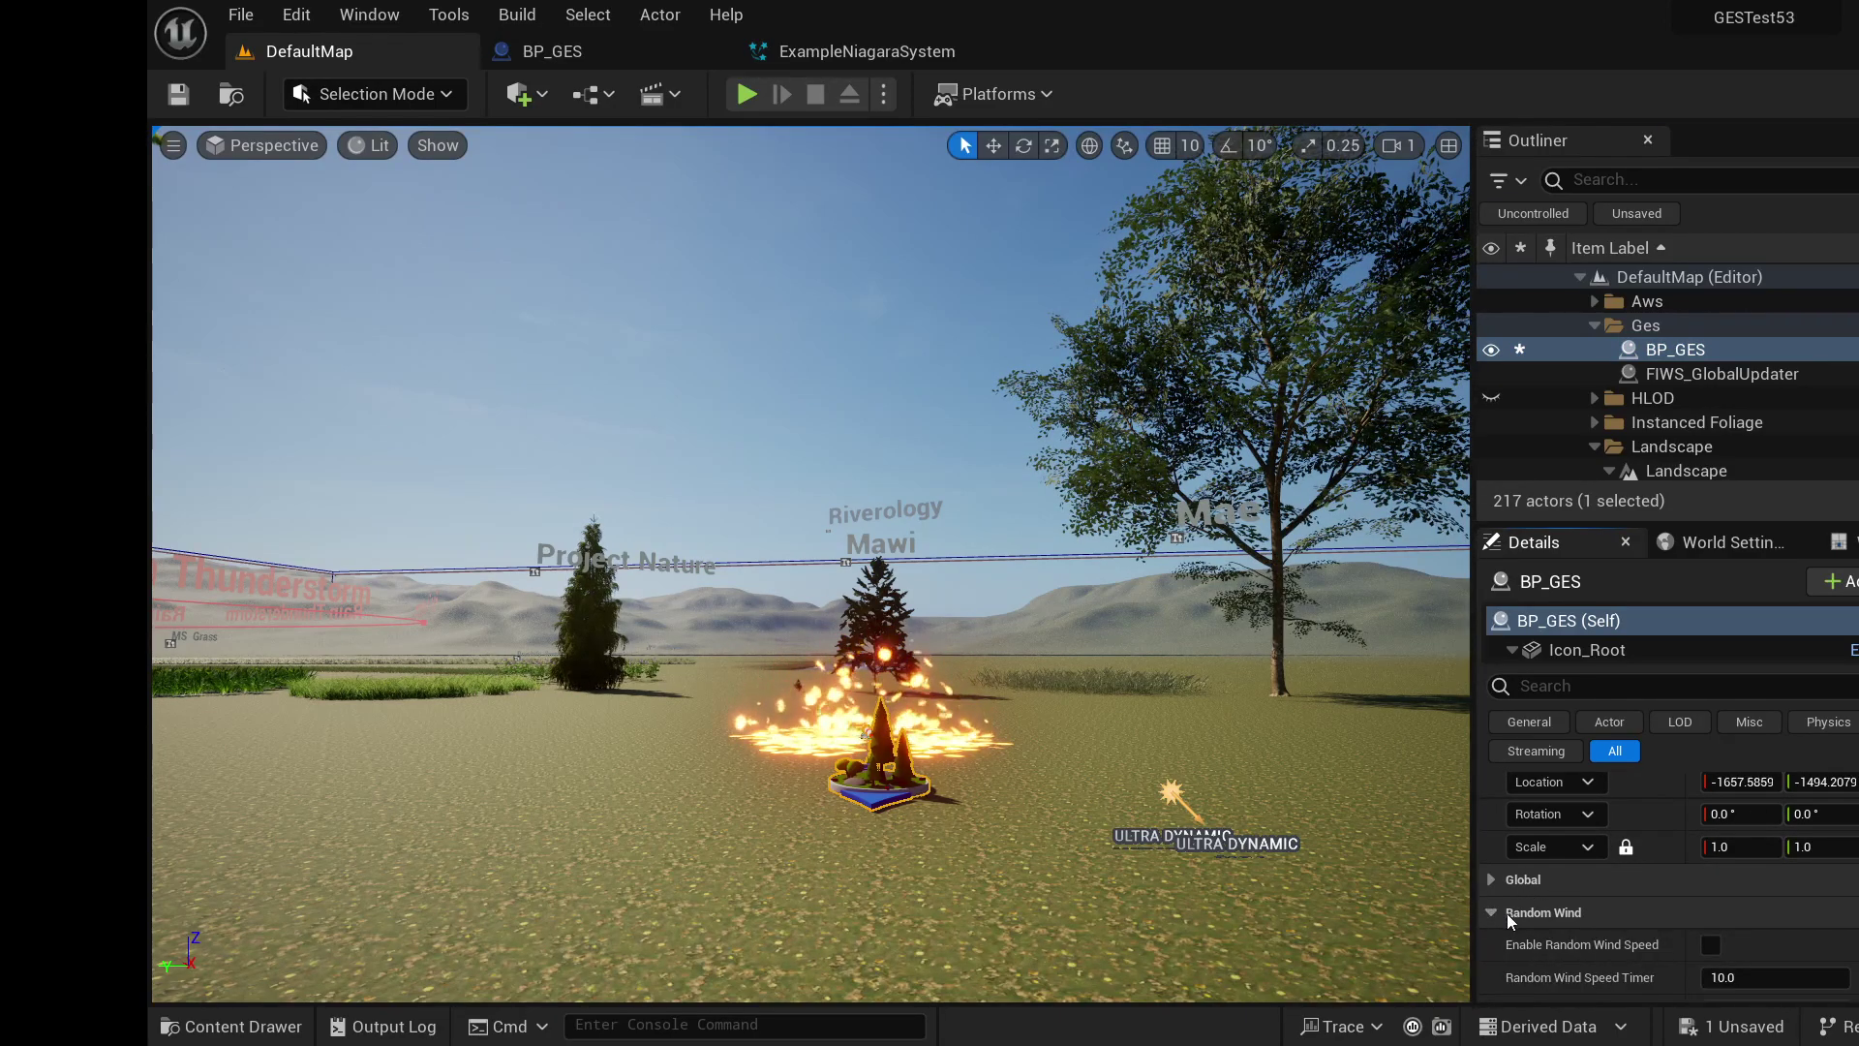
scroll(1508, 914, down, 2)
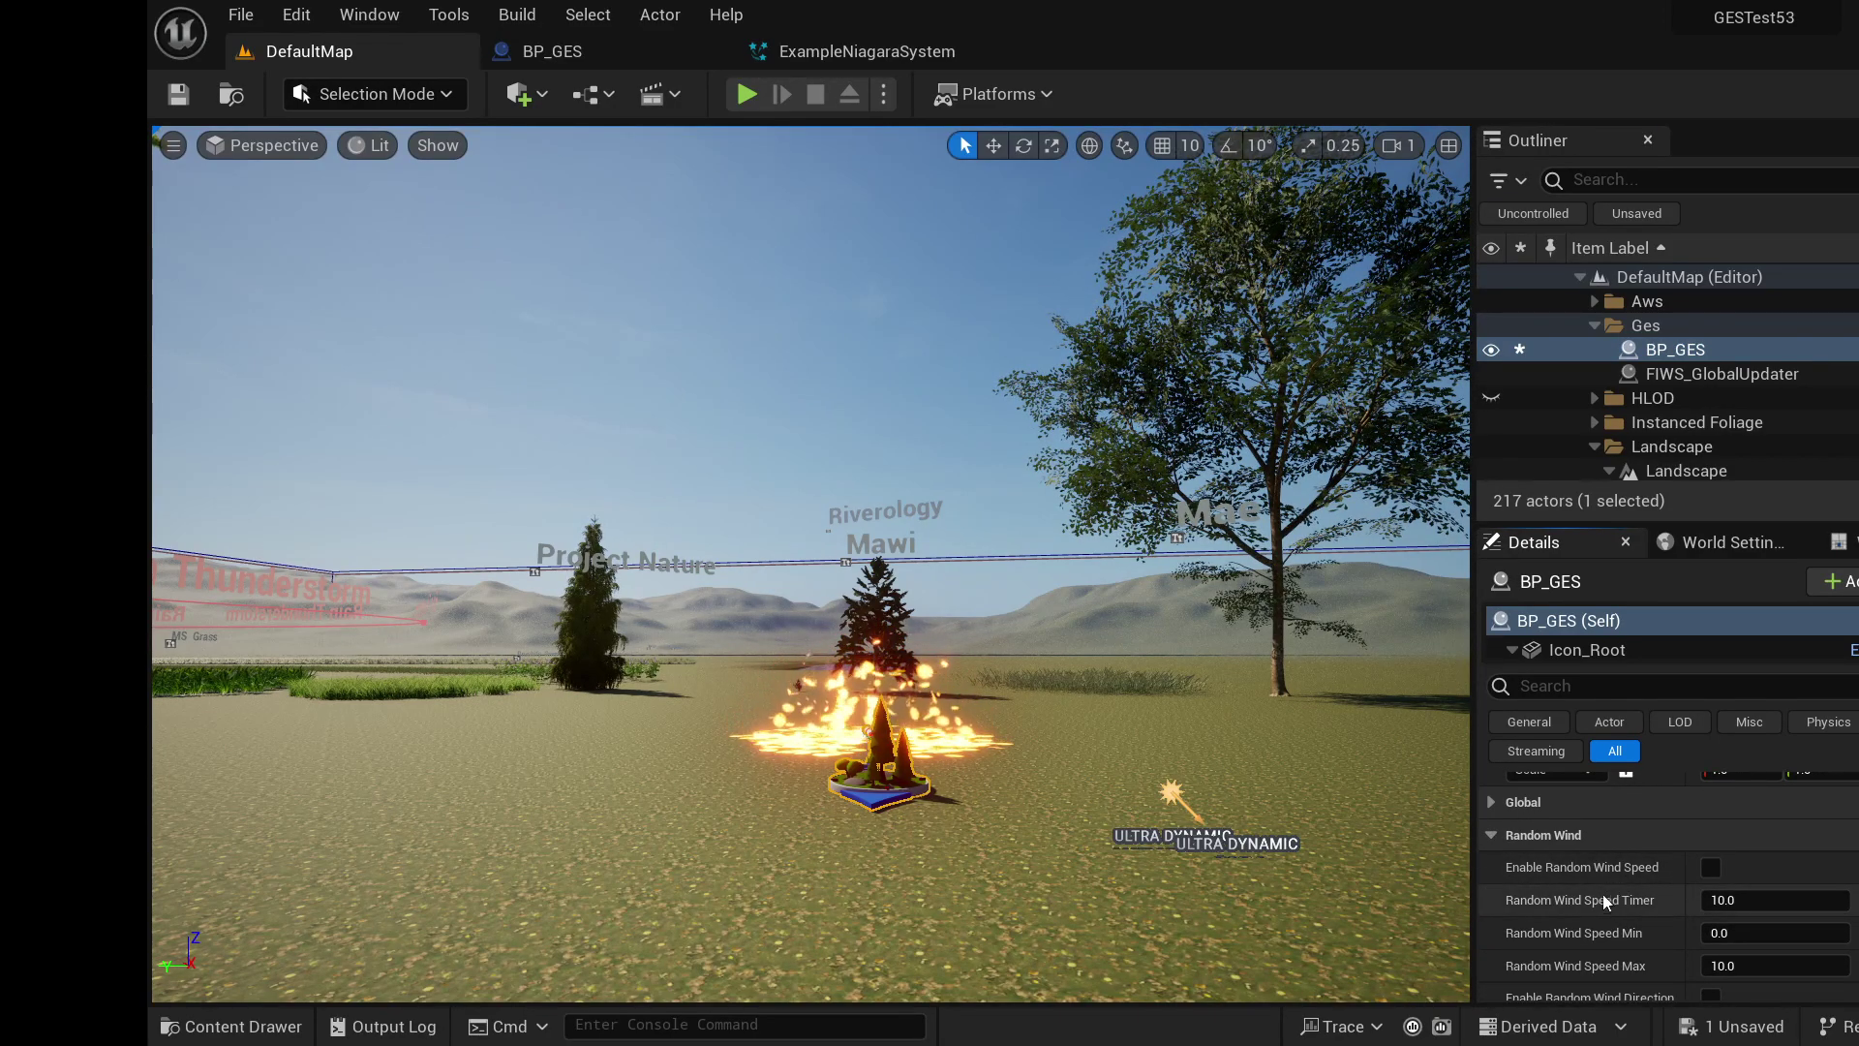
scroll(1596, 949, down, 1)
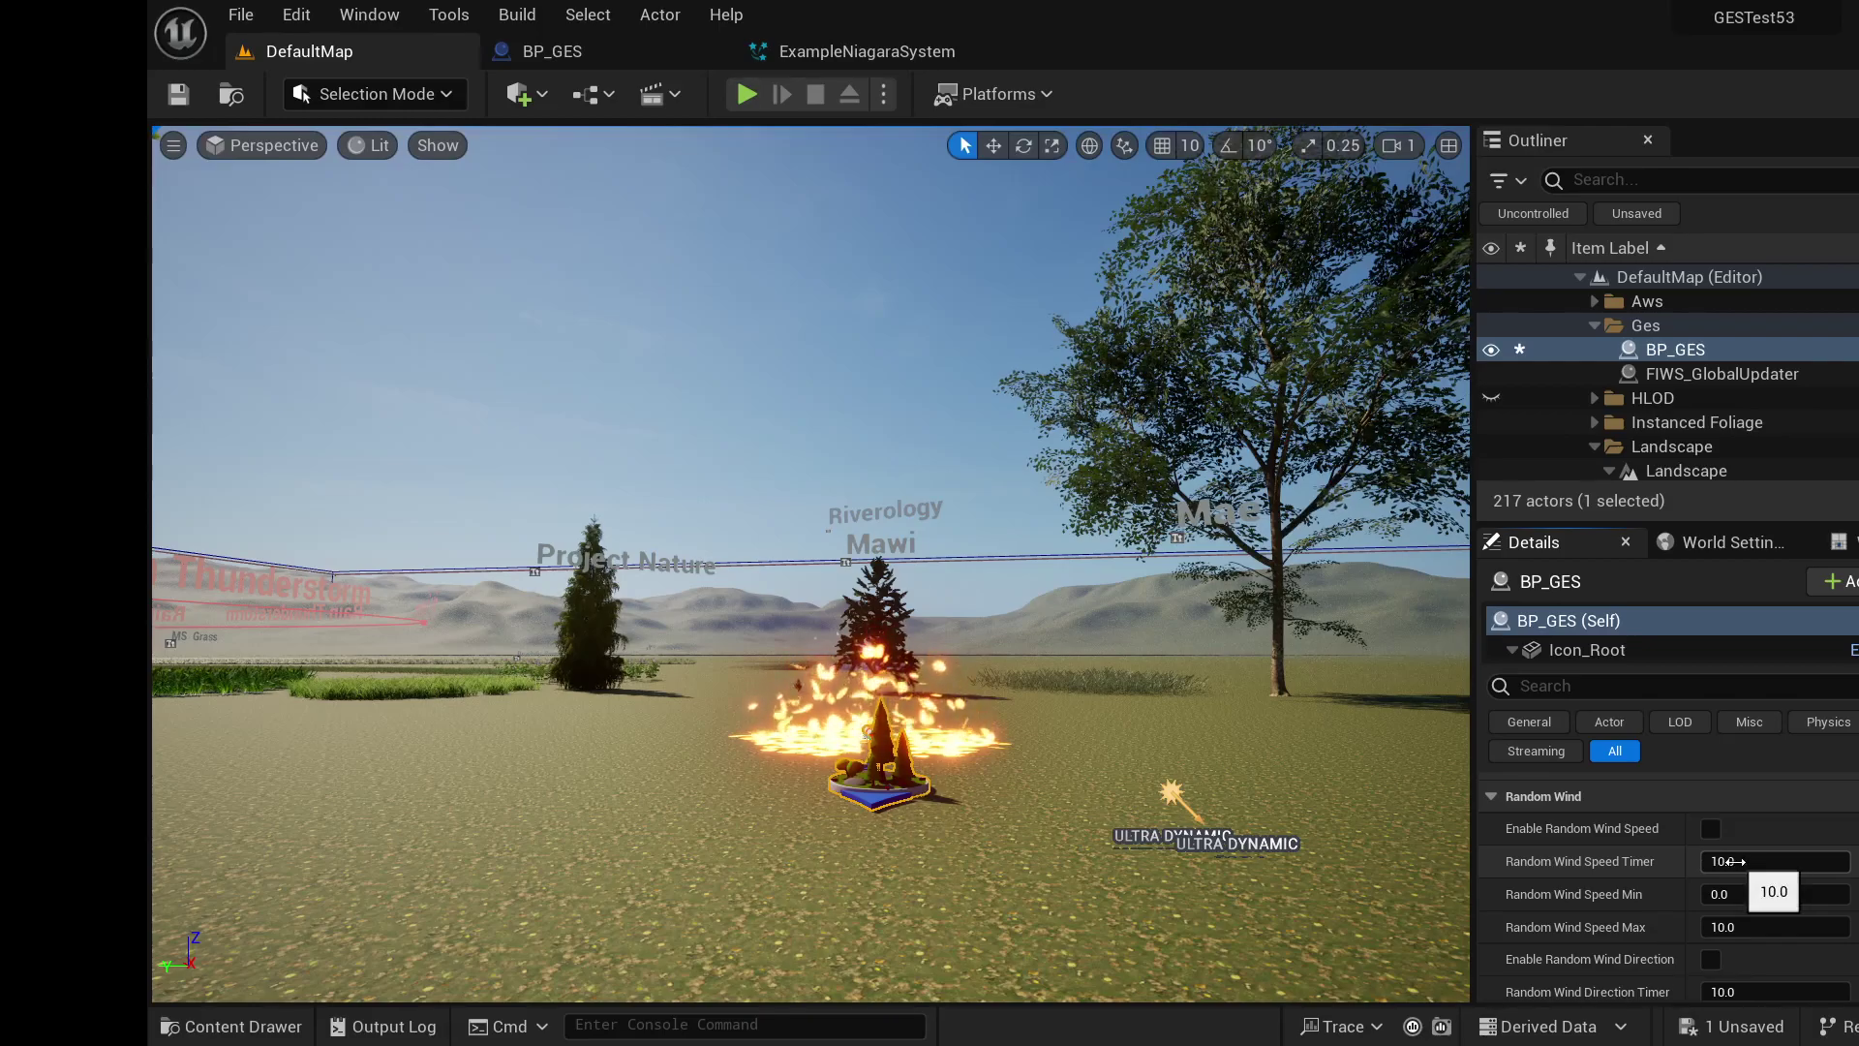
click(1729, 861)
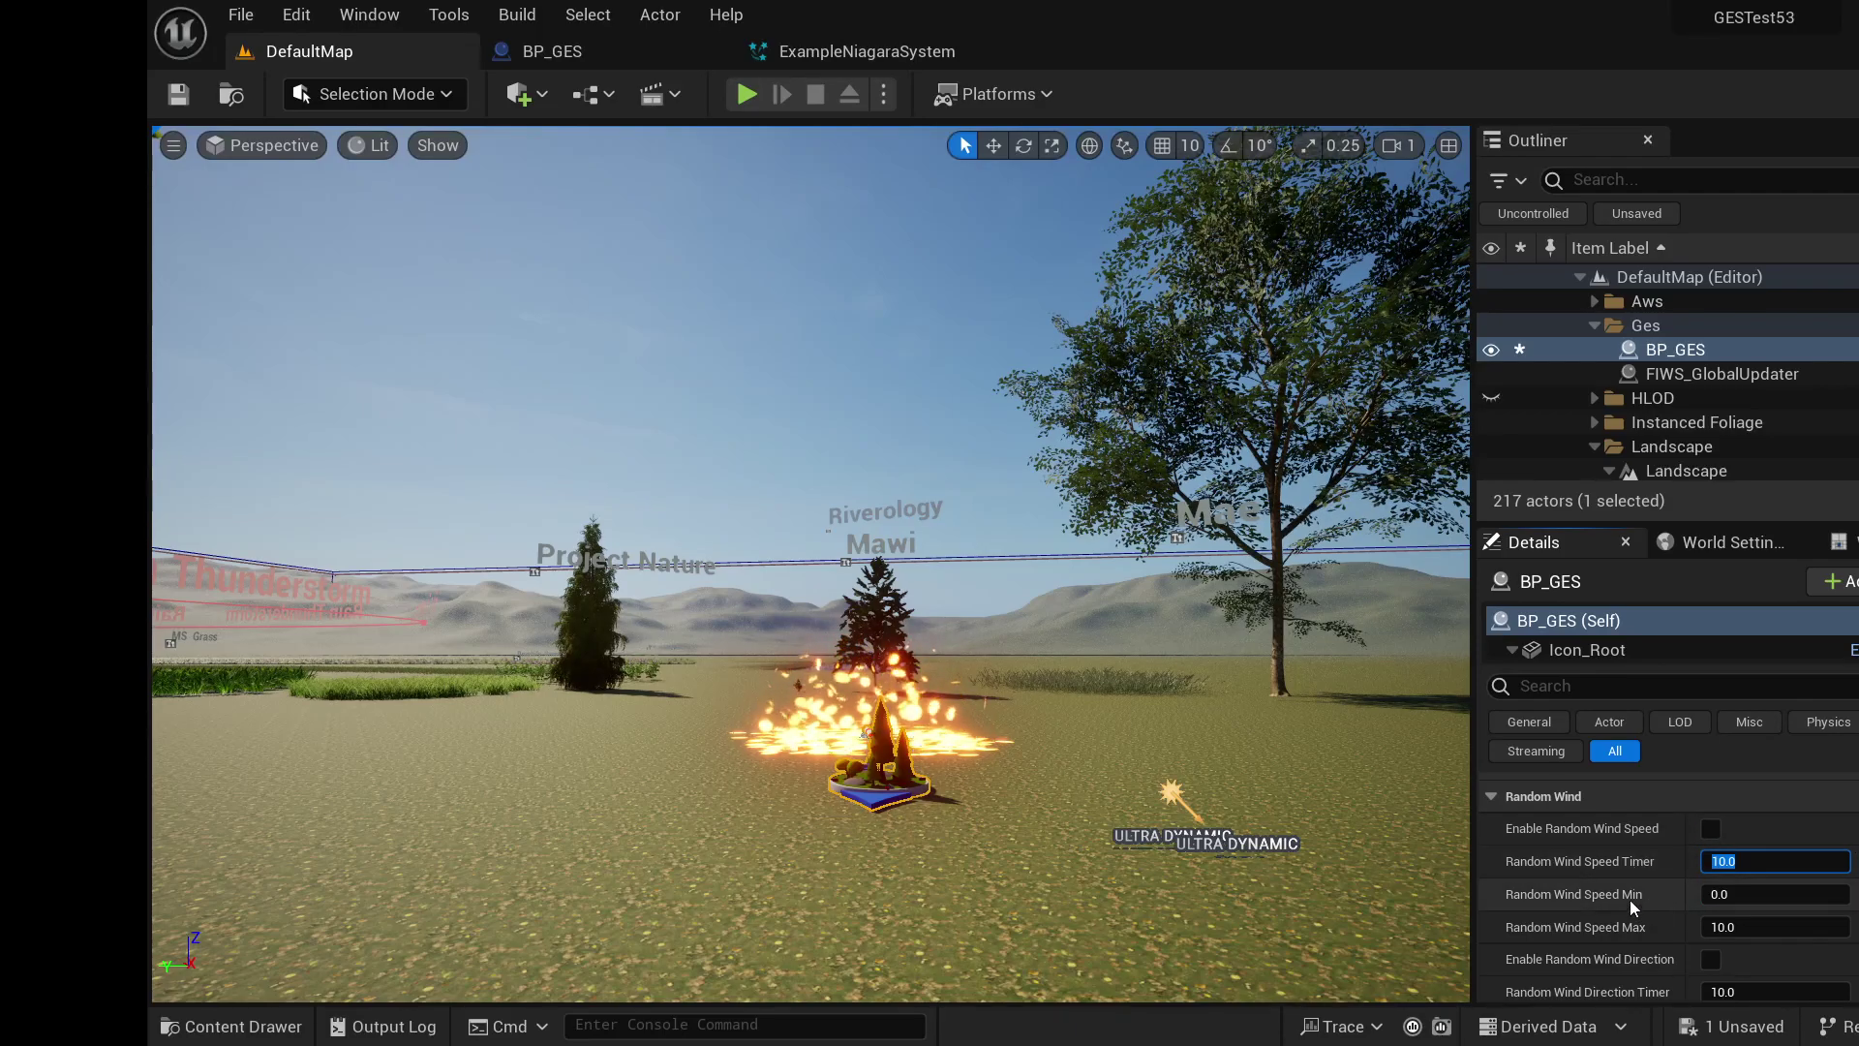
scroll(1629, 904, down, 2)
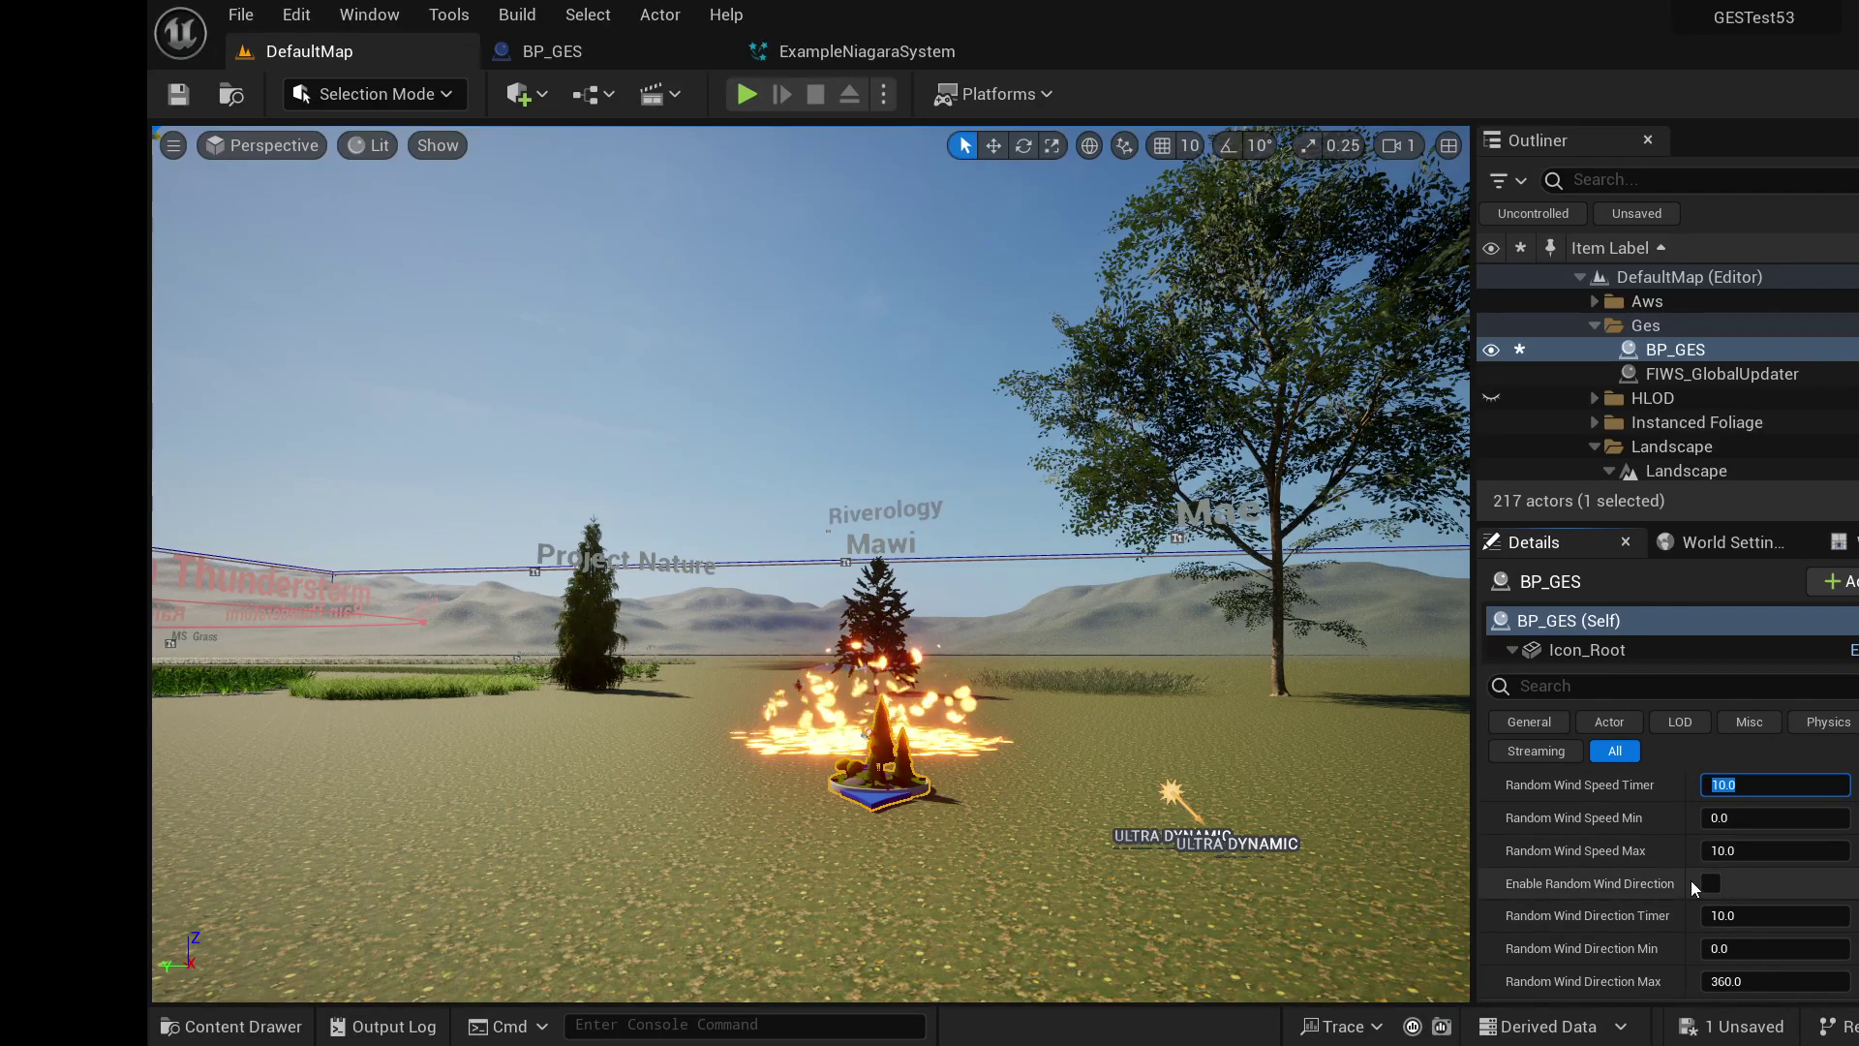
scroll(1746, 898, down, 1)
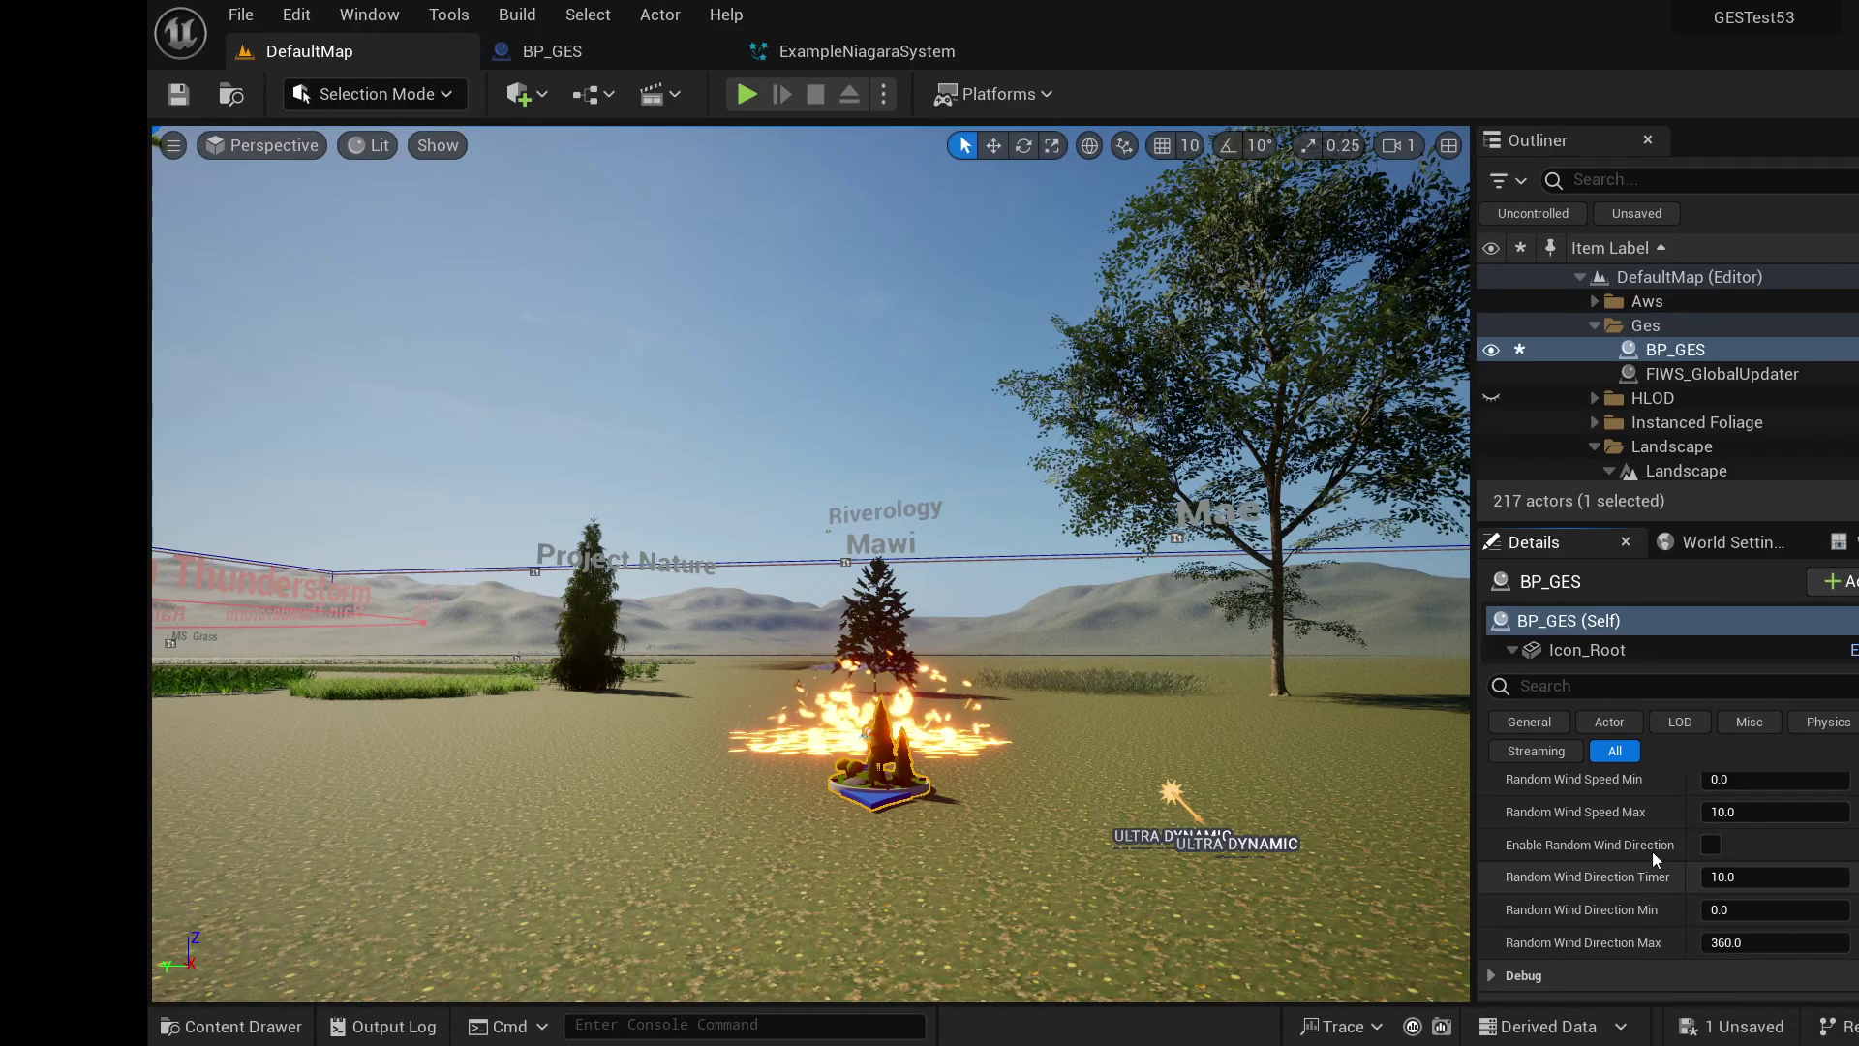
scroll(1555, 854, up, 2)
scroll(1555, 847, up, 1)
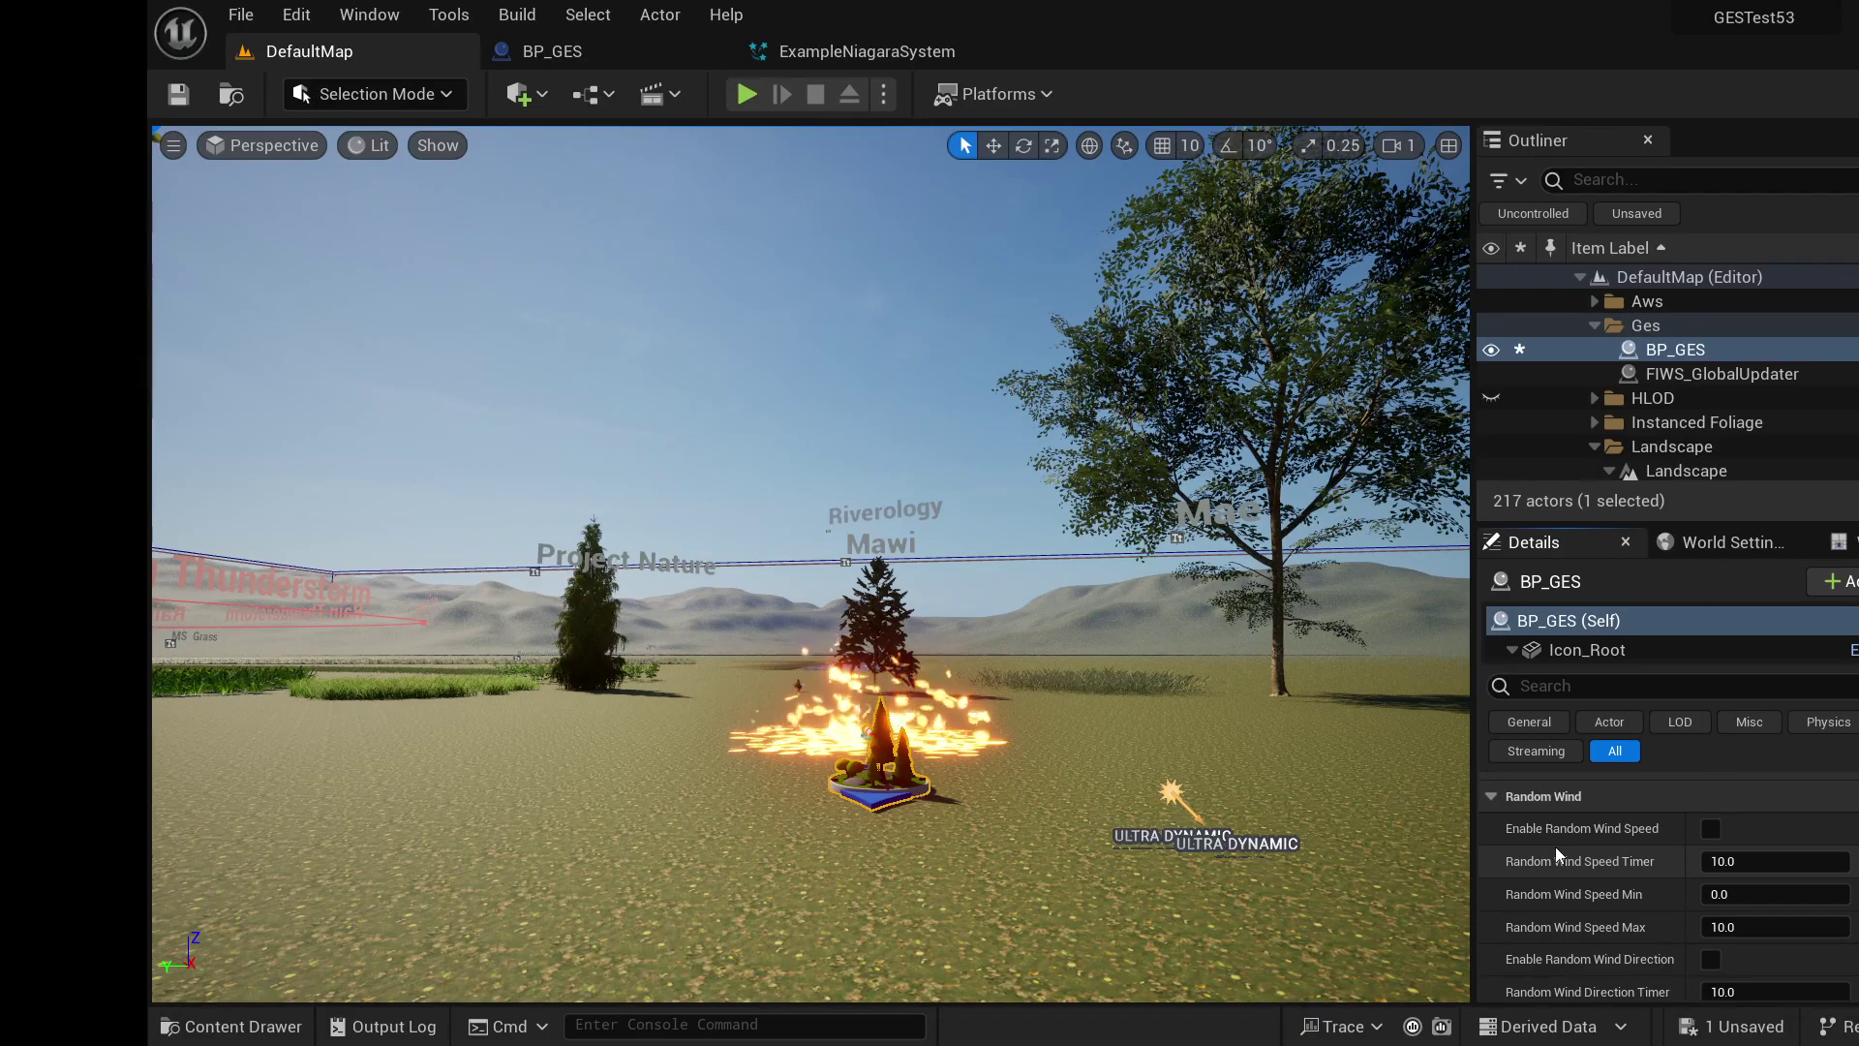
- Collapse Random Wind, re-angle the viewport, and scroll Details to Niagara Test with Enable Niagara on
click(1492, 796)
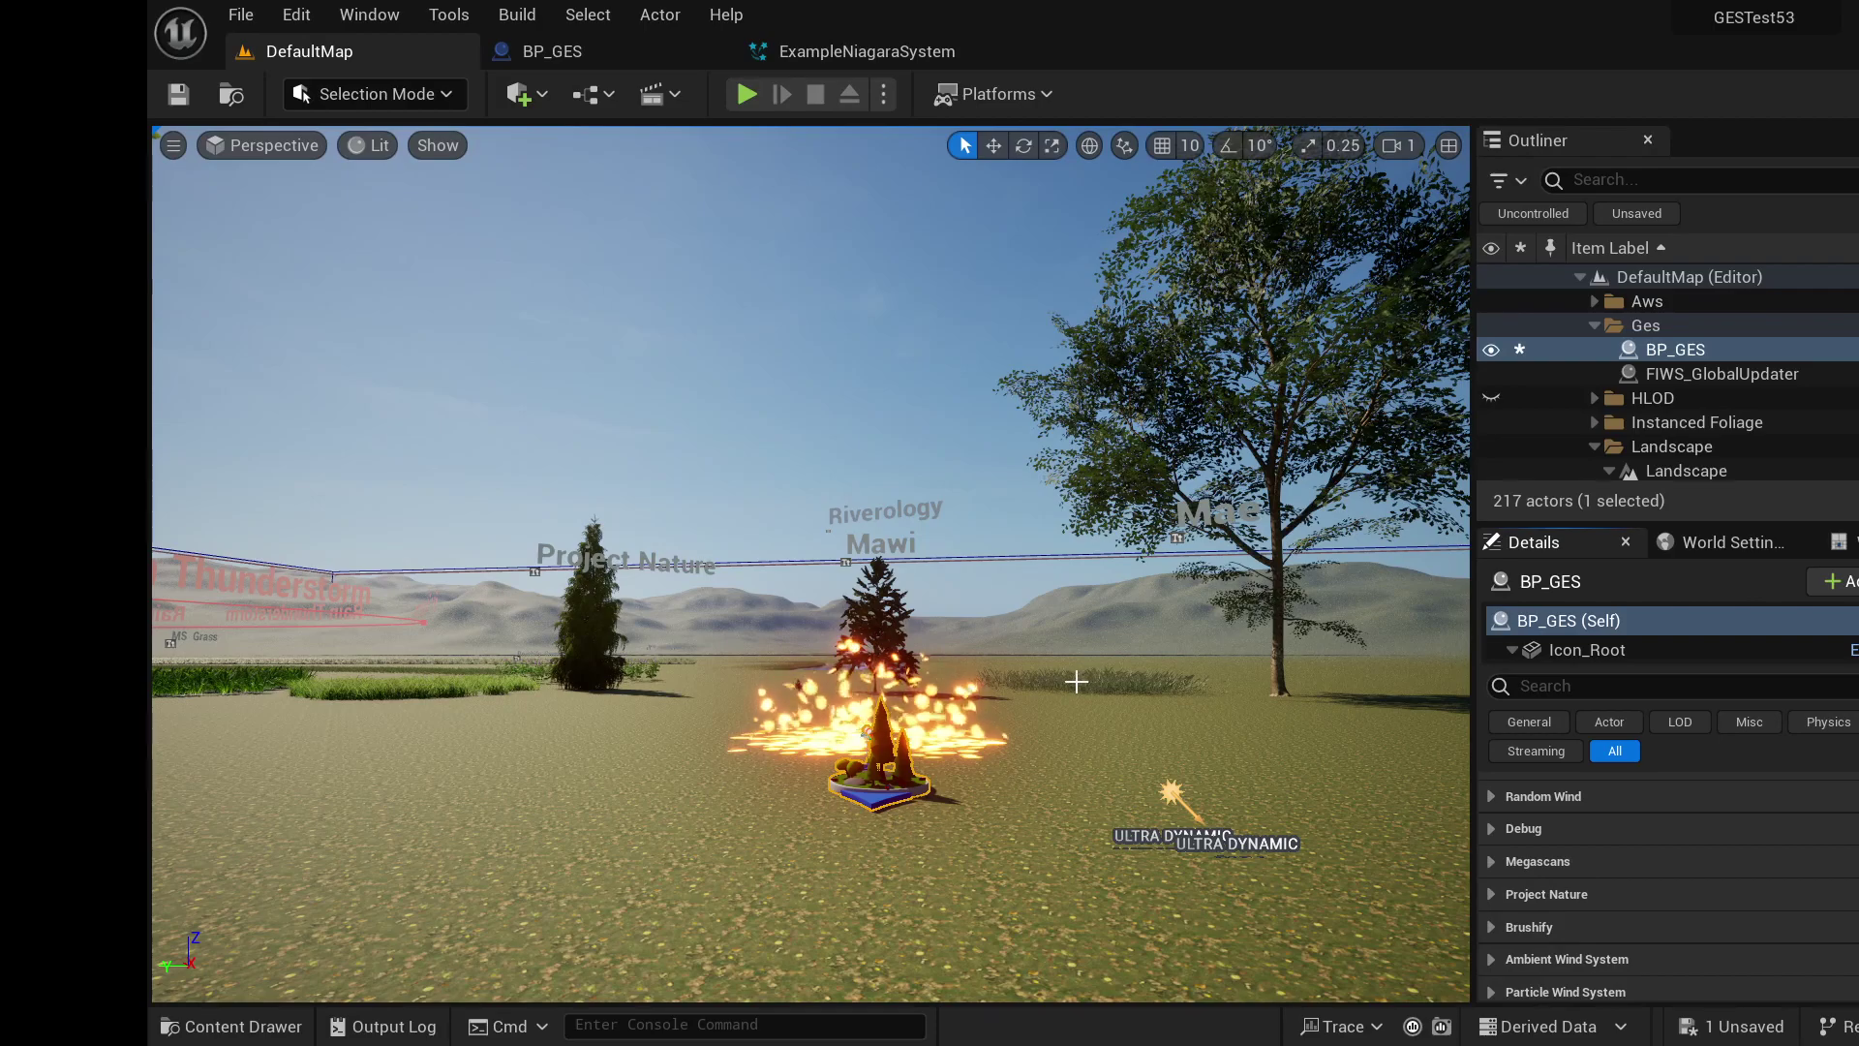
right_drag(1076, 681, 987, 649)
scroll(1577, 876, down, 3)
scroll(1573, 875, down, 3)
right_drag(1089, 746, 1147, 722)
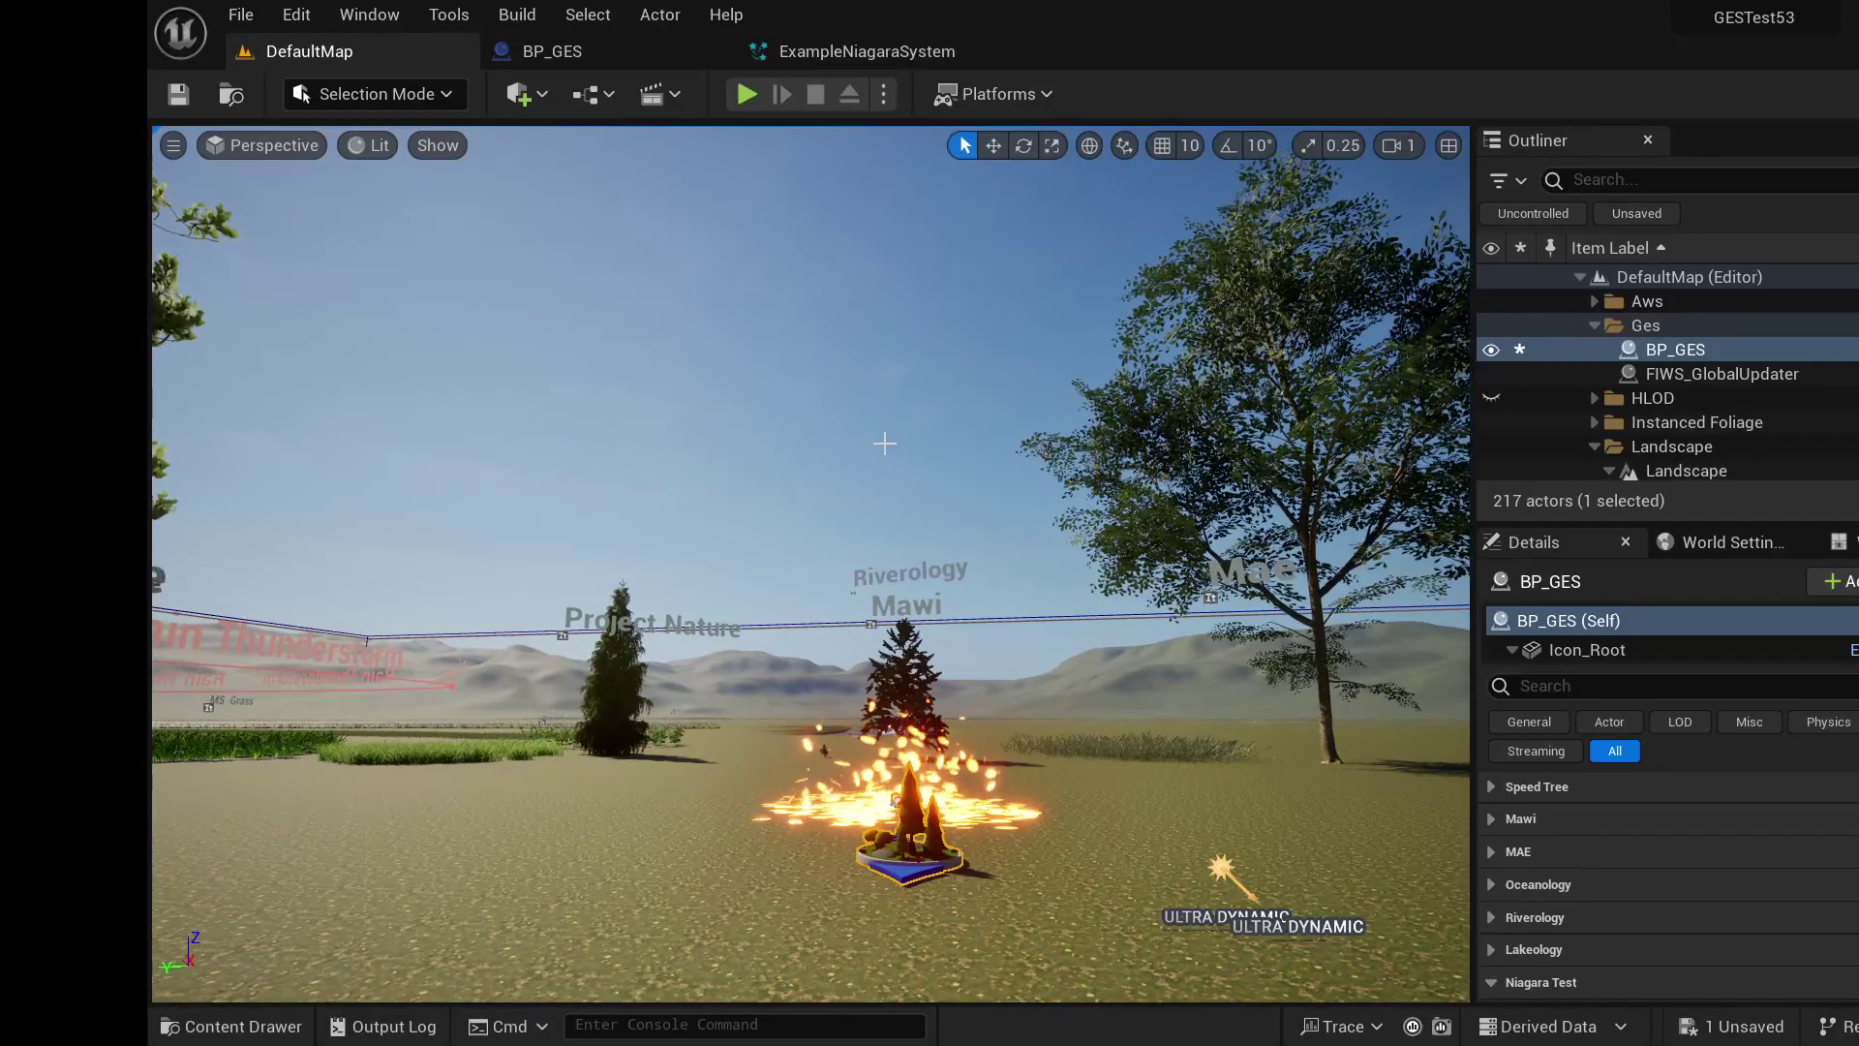
mouse_move(884, 447)
right_down()
mouse_move(889, 470)
mouse_move(897, 436)
right_up()
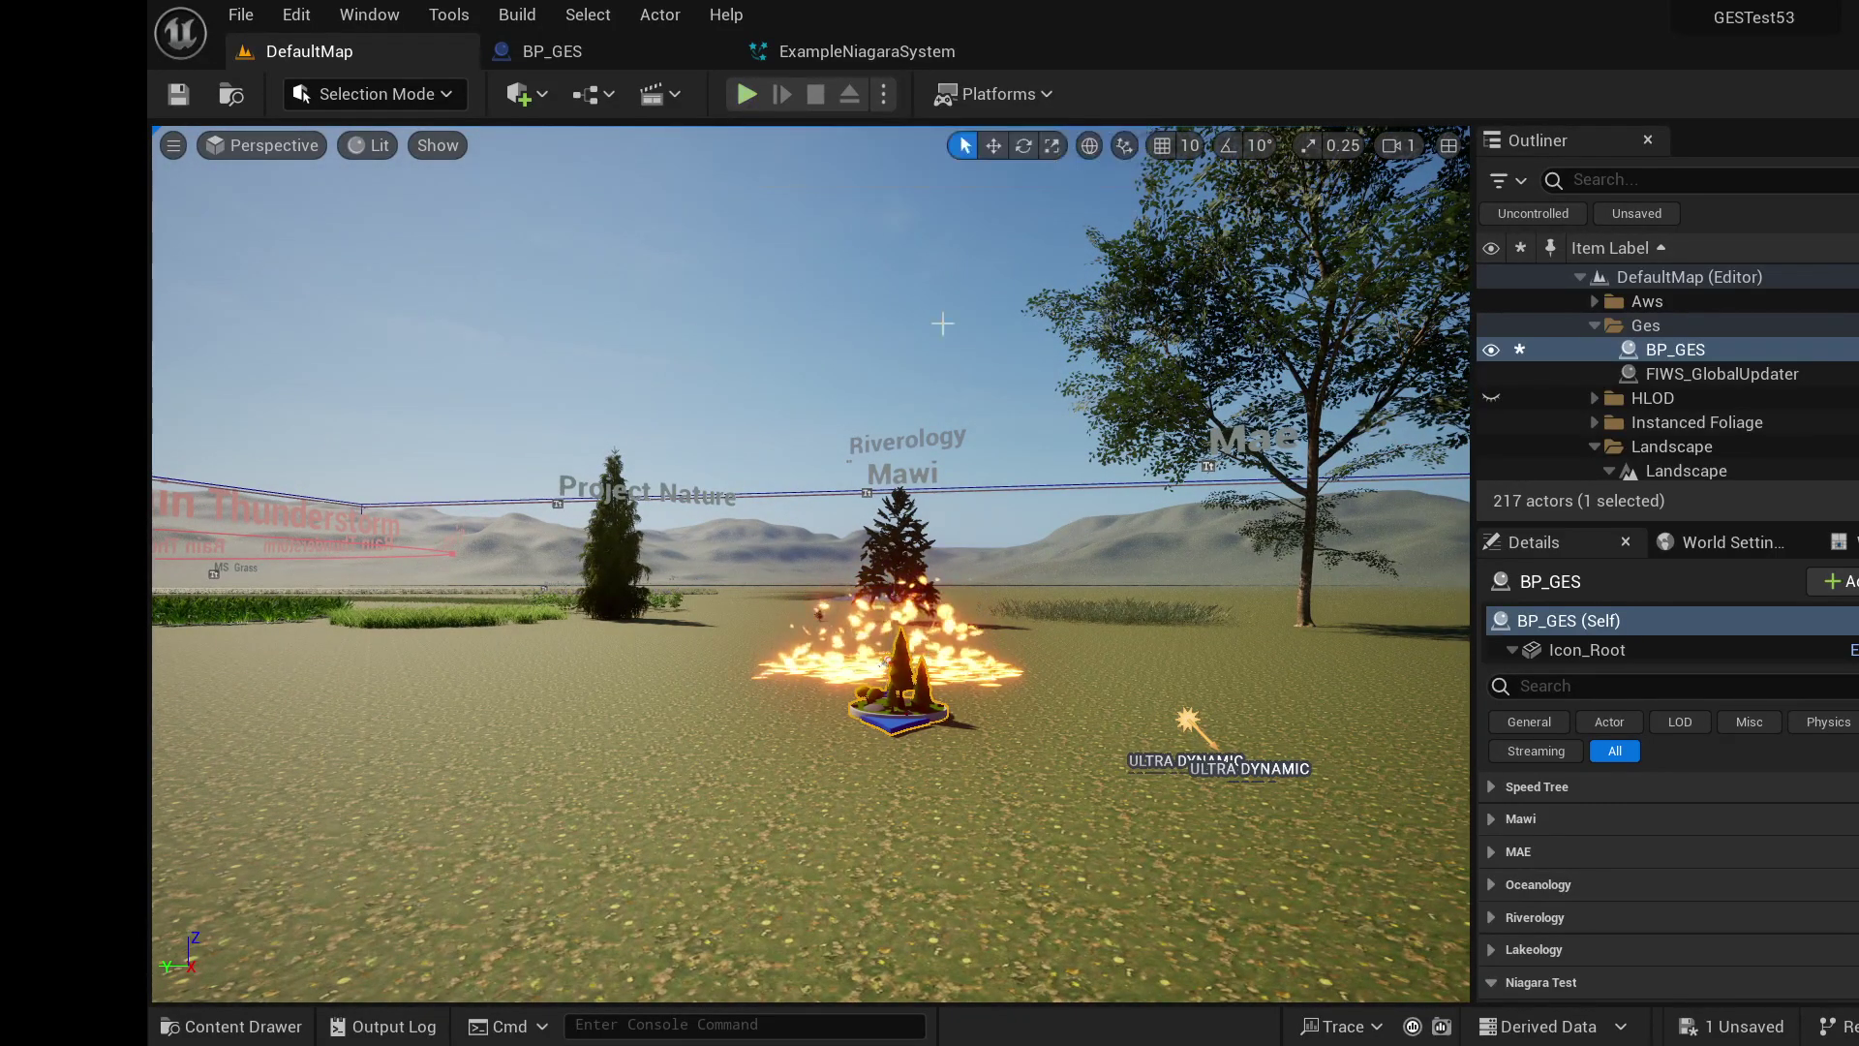
scroll(1662, 862, down, 2)
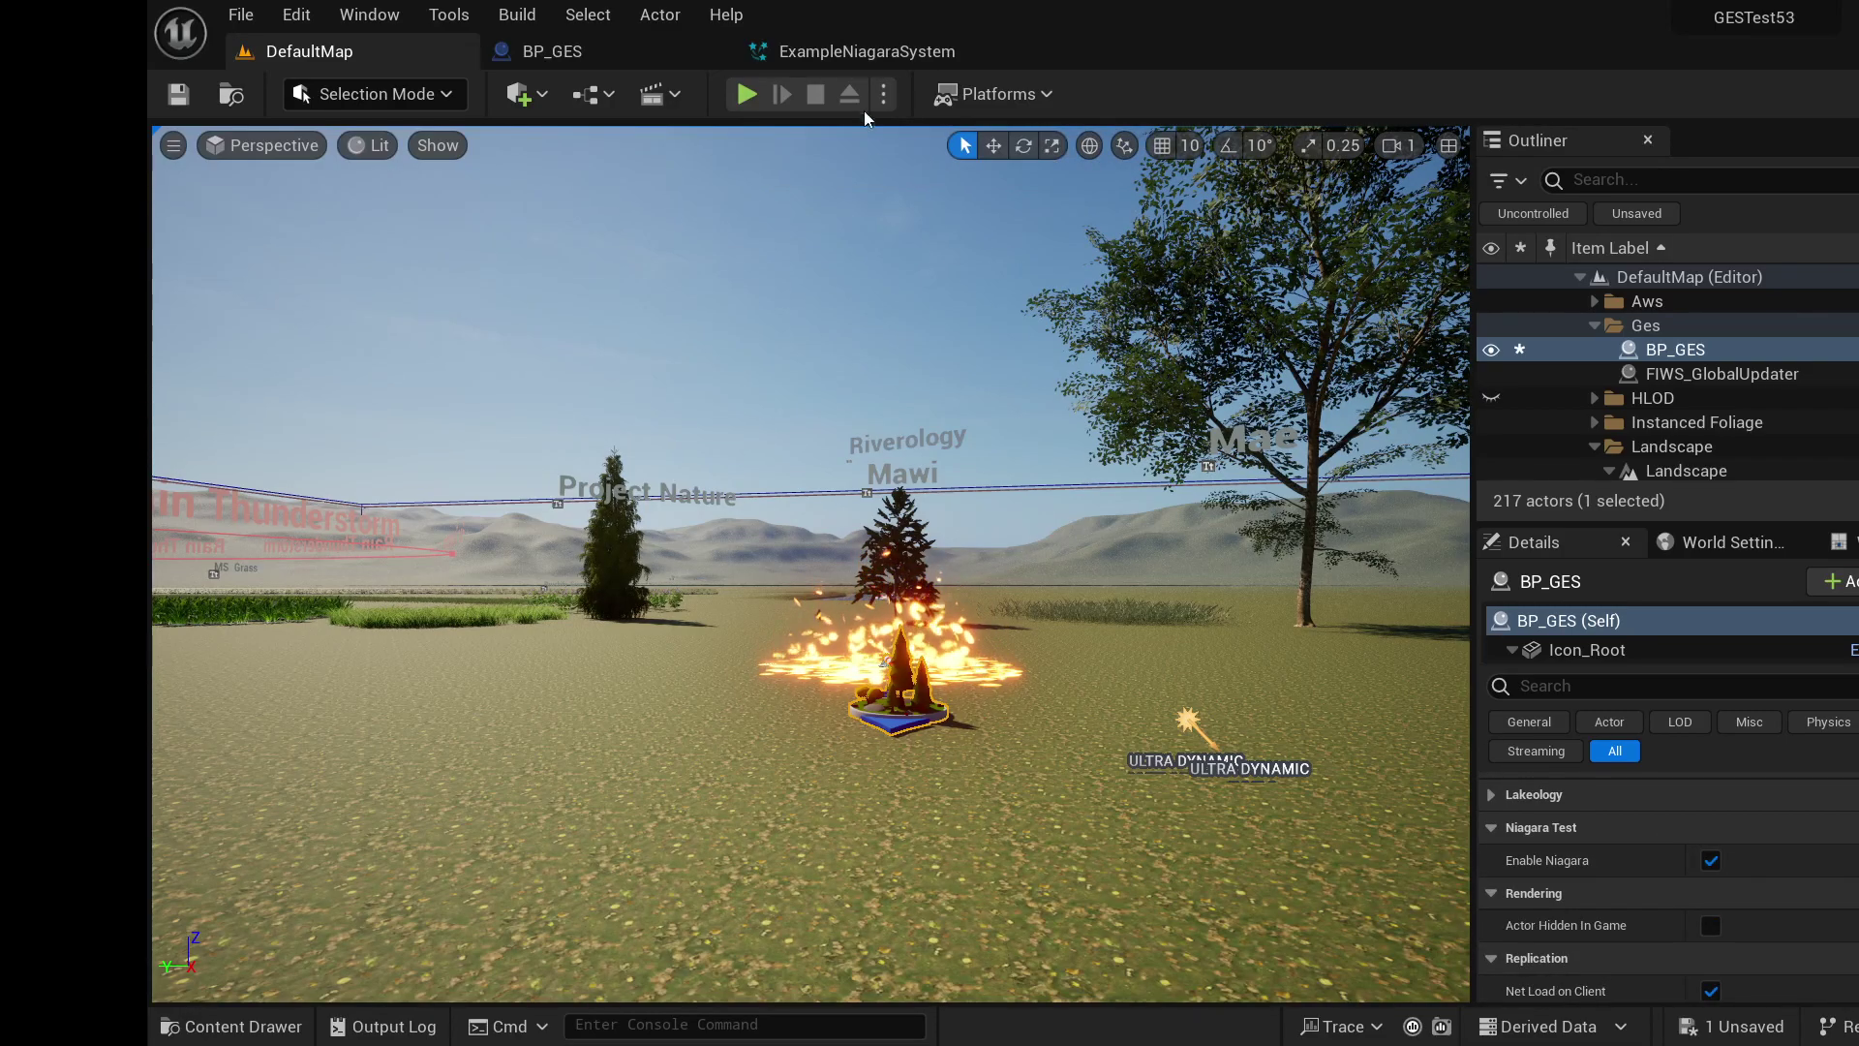
- Play the map in the editor and raise the weather from Clear Skies to Thunderstorm
click(747, 94)
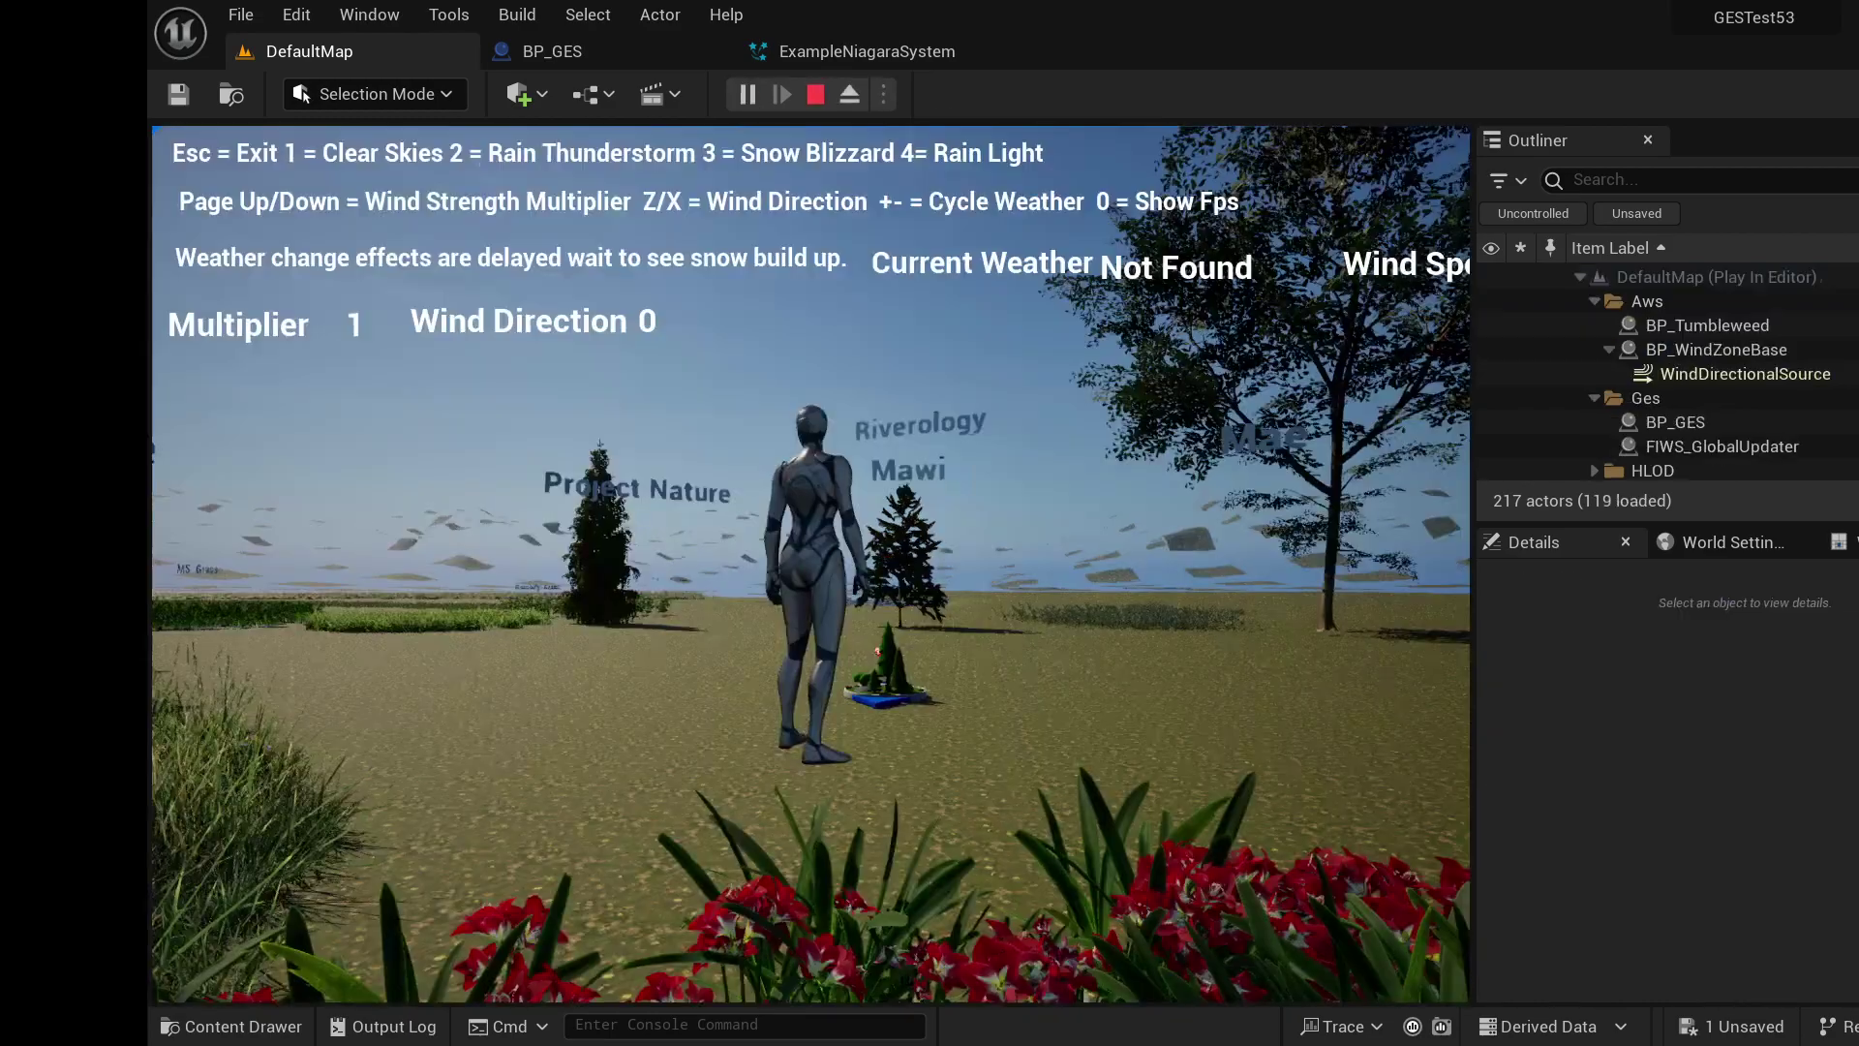
key(w)
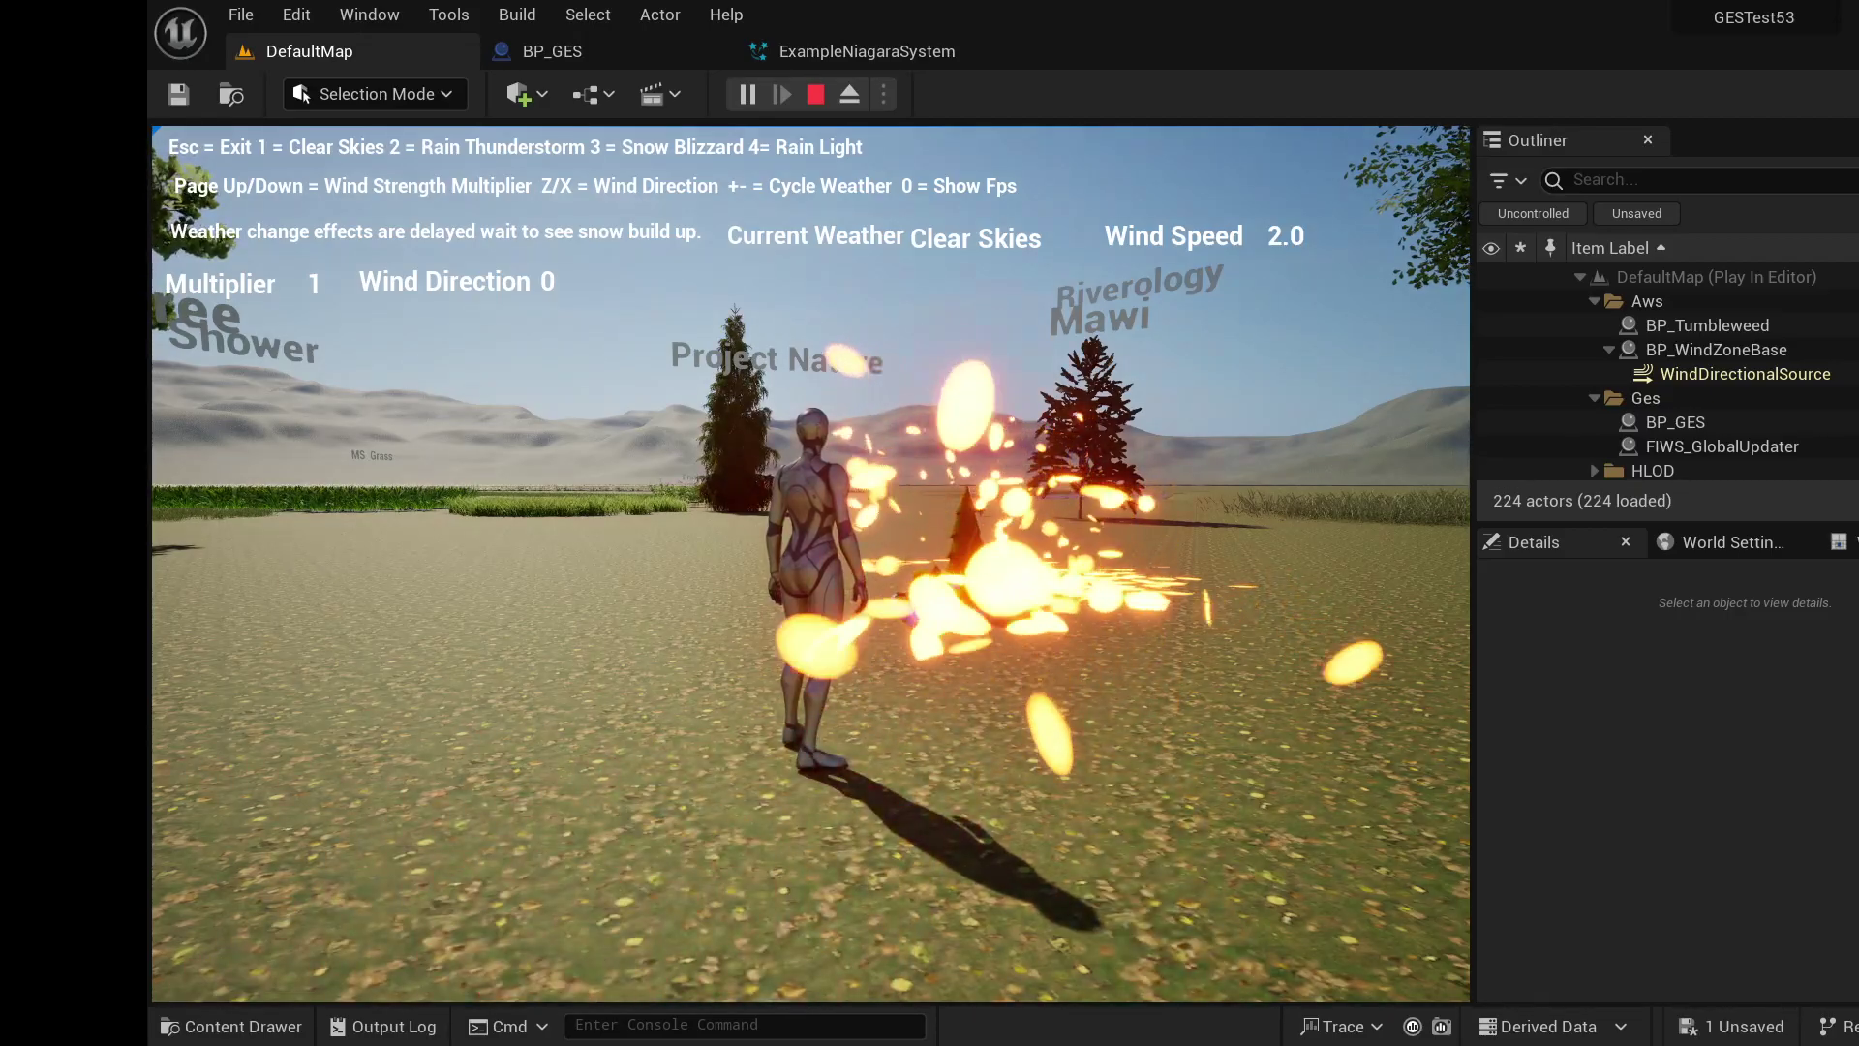
key(w)
key(w)
key(equal)
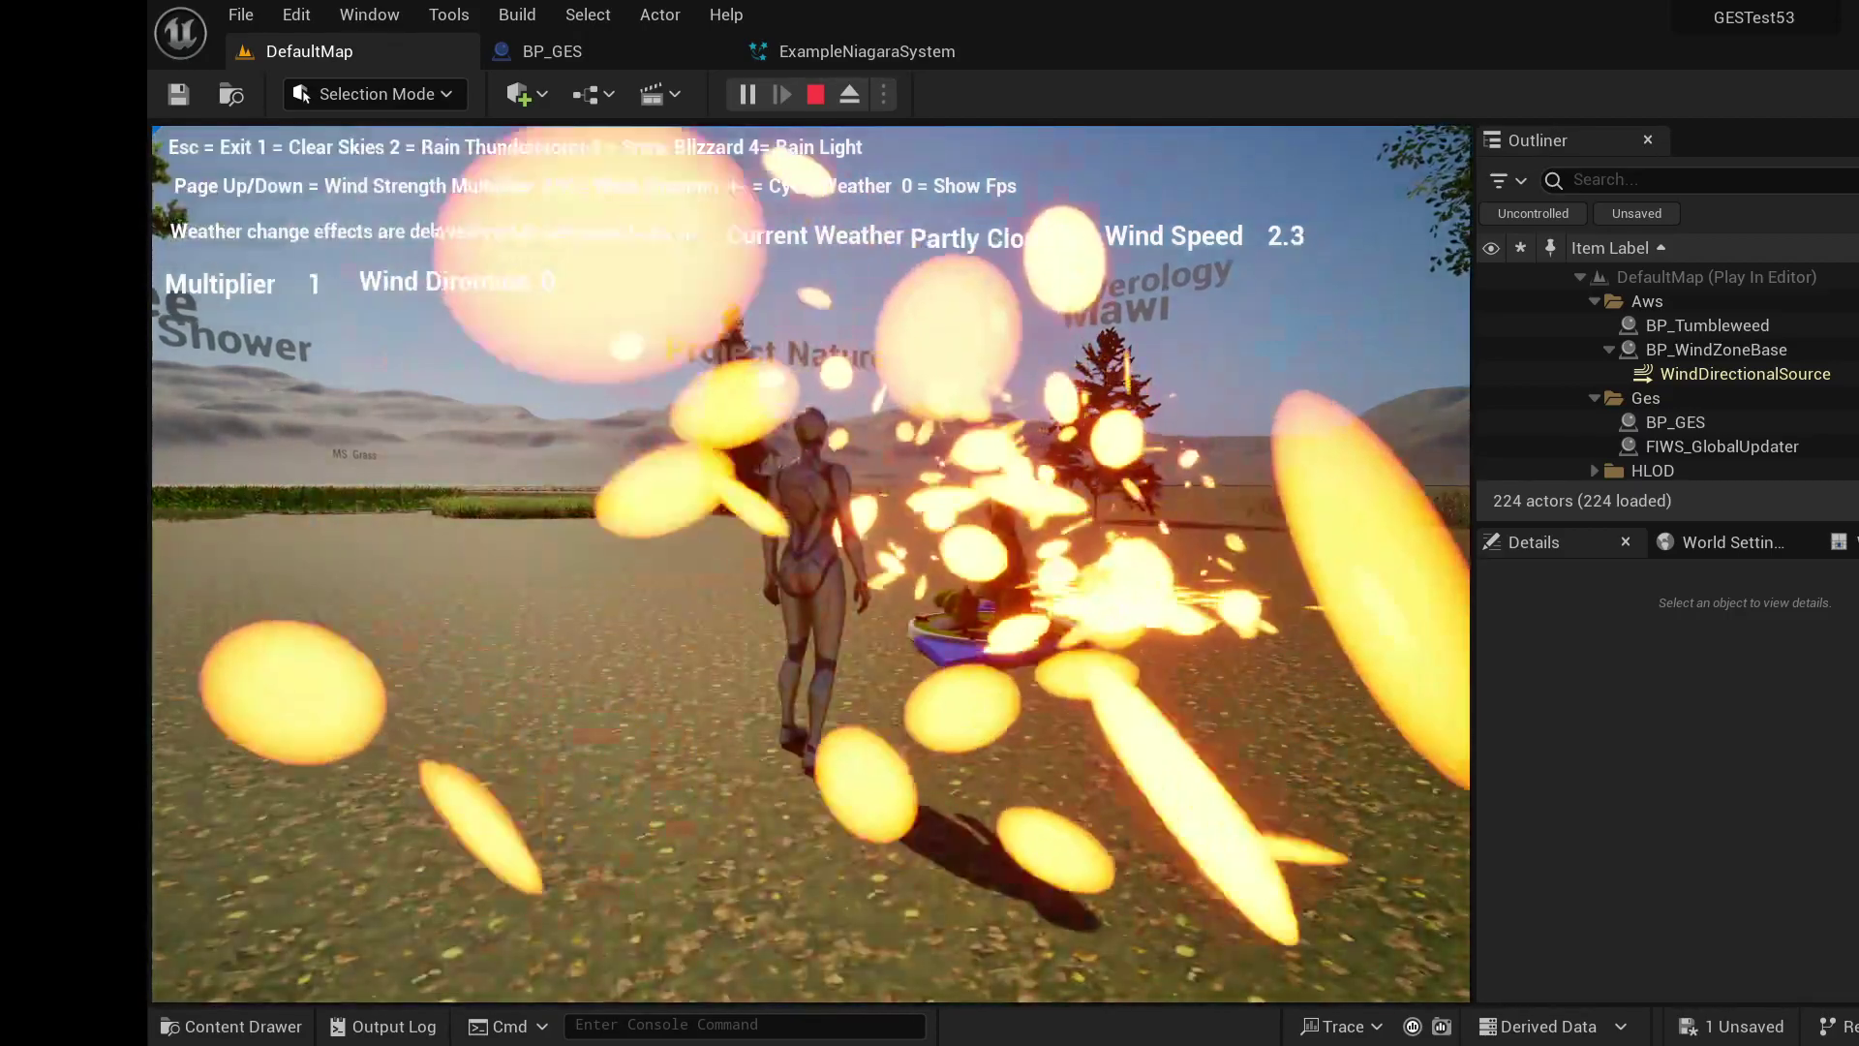
key(equal)
key(equal)
key(equal)
key(equal)
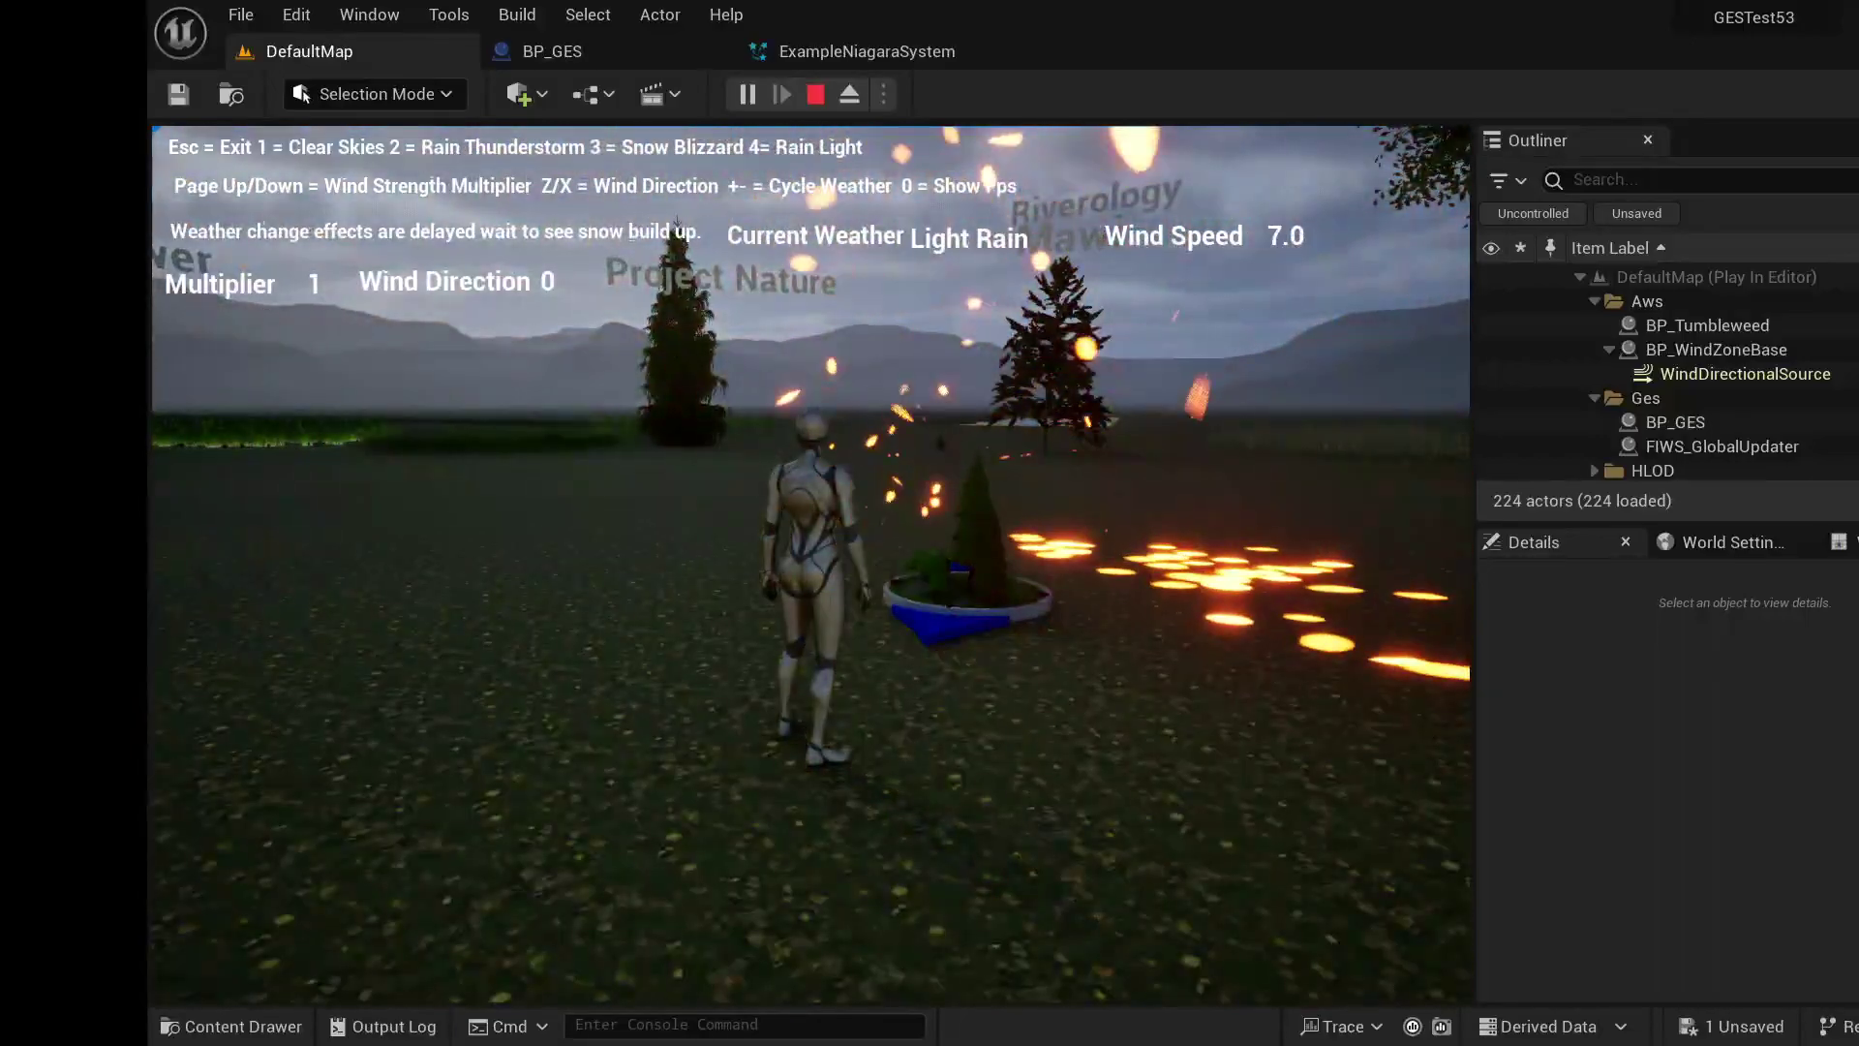
key(equal)
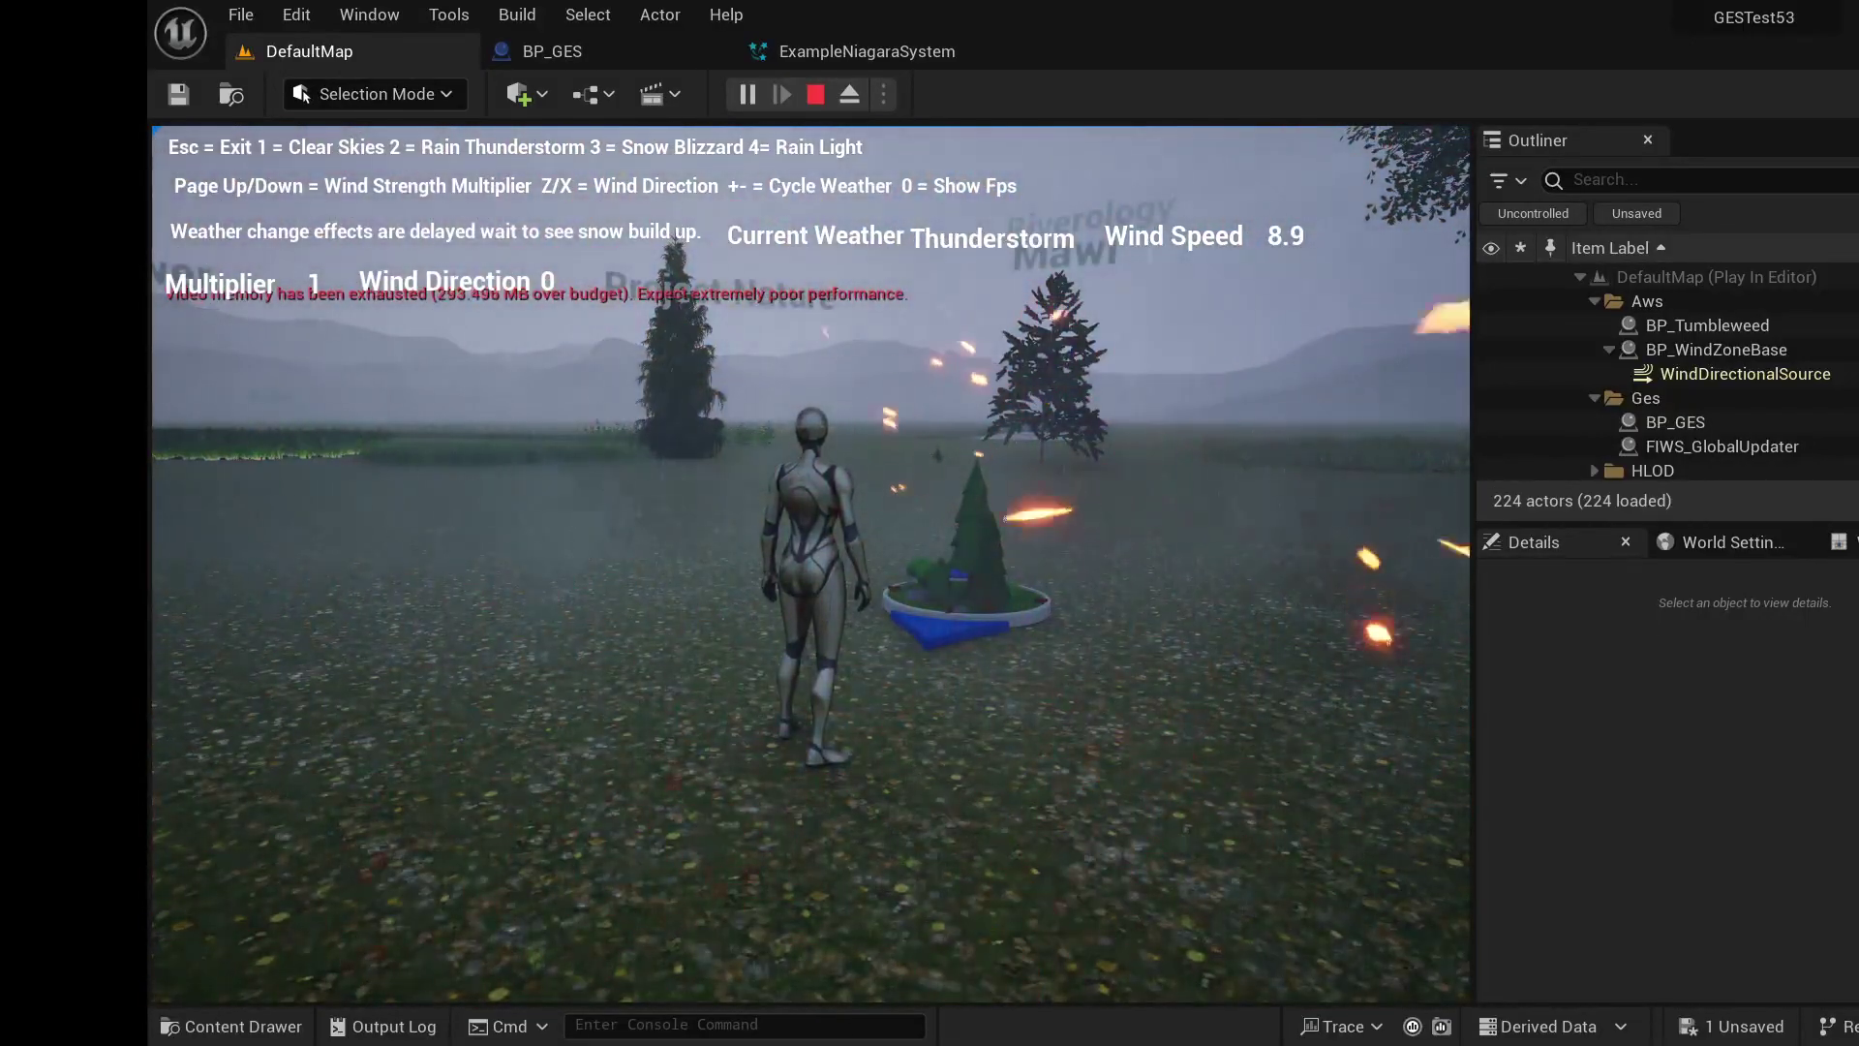
- Rotate the wind direction toward 140, ease the weather back to Partly Cloudy, and exit play
key(z)
key(z)
key(z)
key(z)
key(z)
key(z)
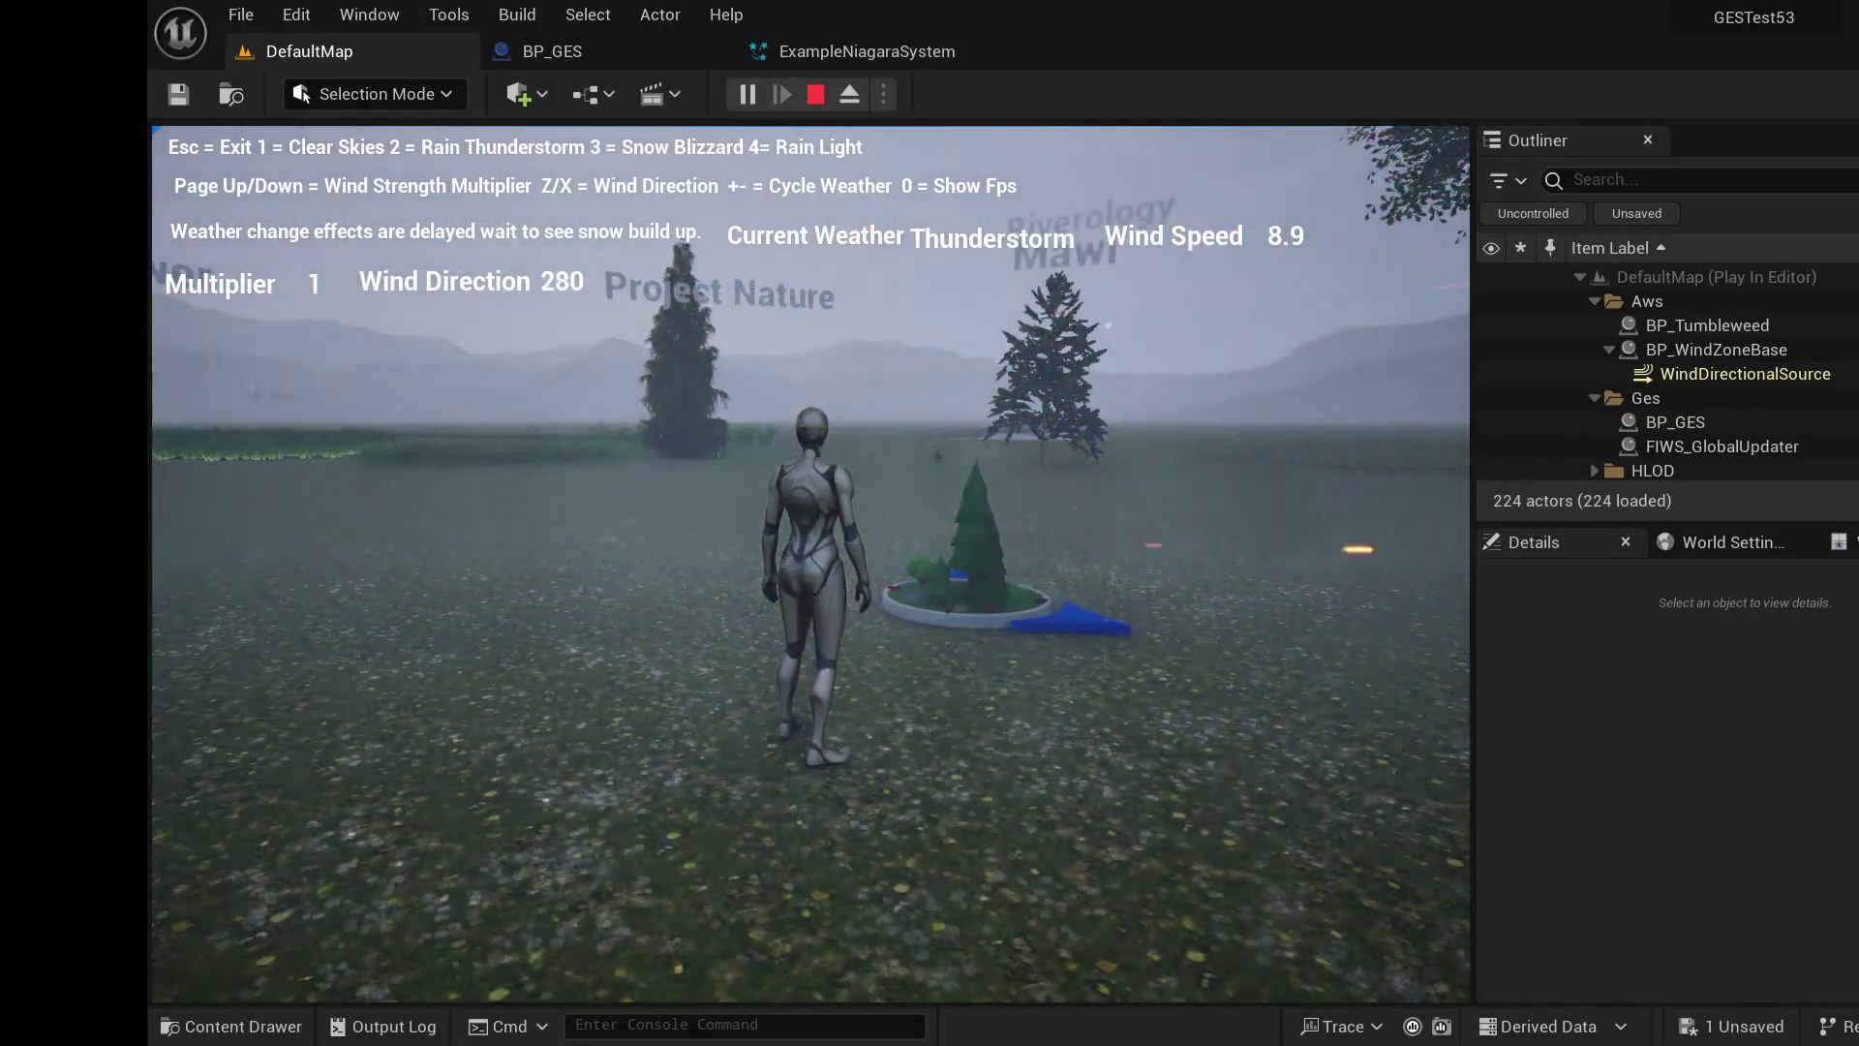
key(z)
key(z)
key(z)
key(z)
key(z)
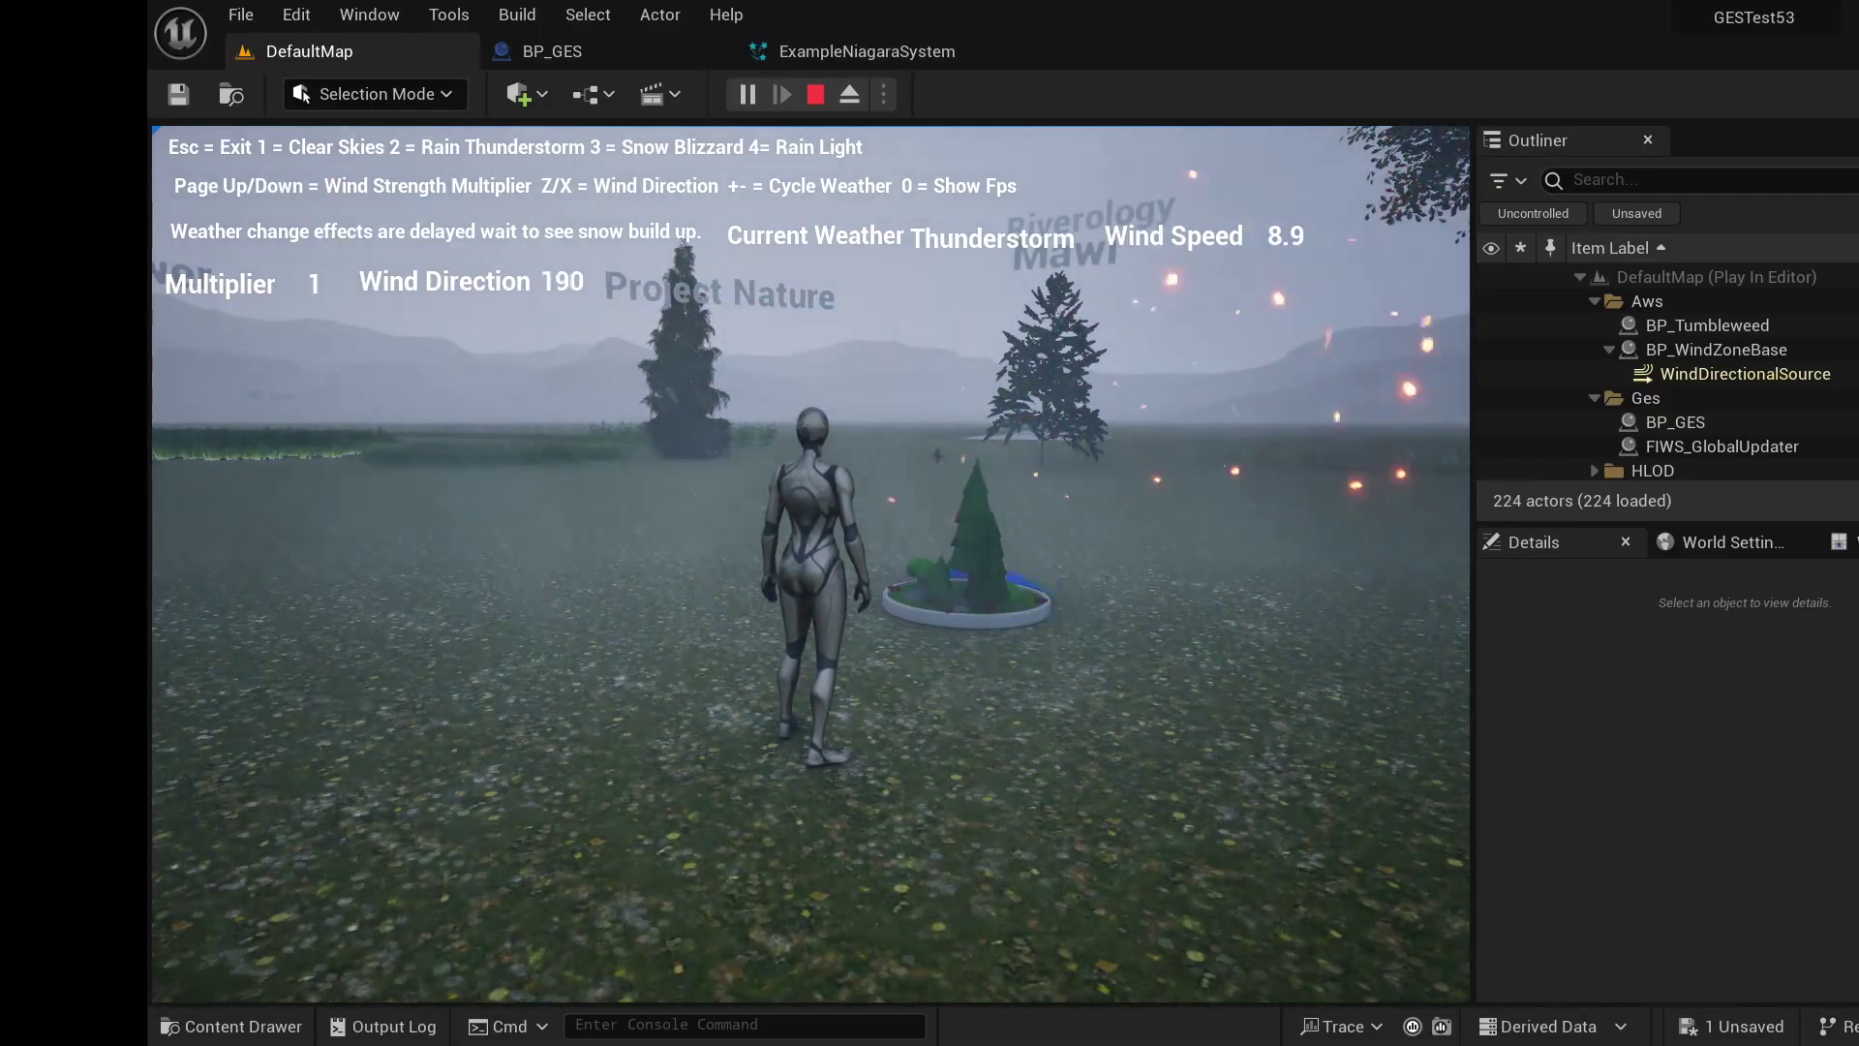
key(z)
key(z)
key(z)
key(z)
key(z)
key(z)
key(z)
key(z)
key(z)
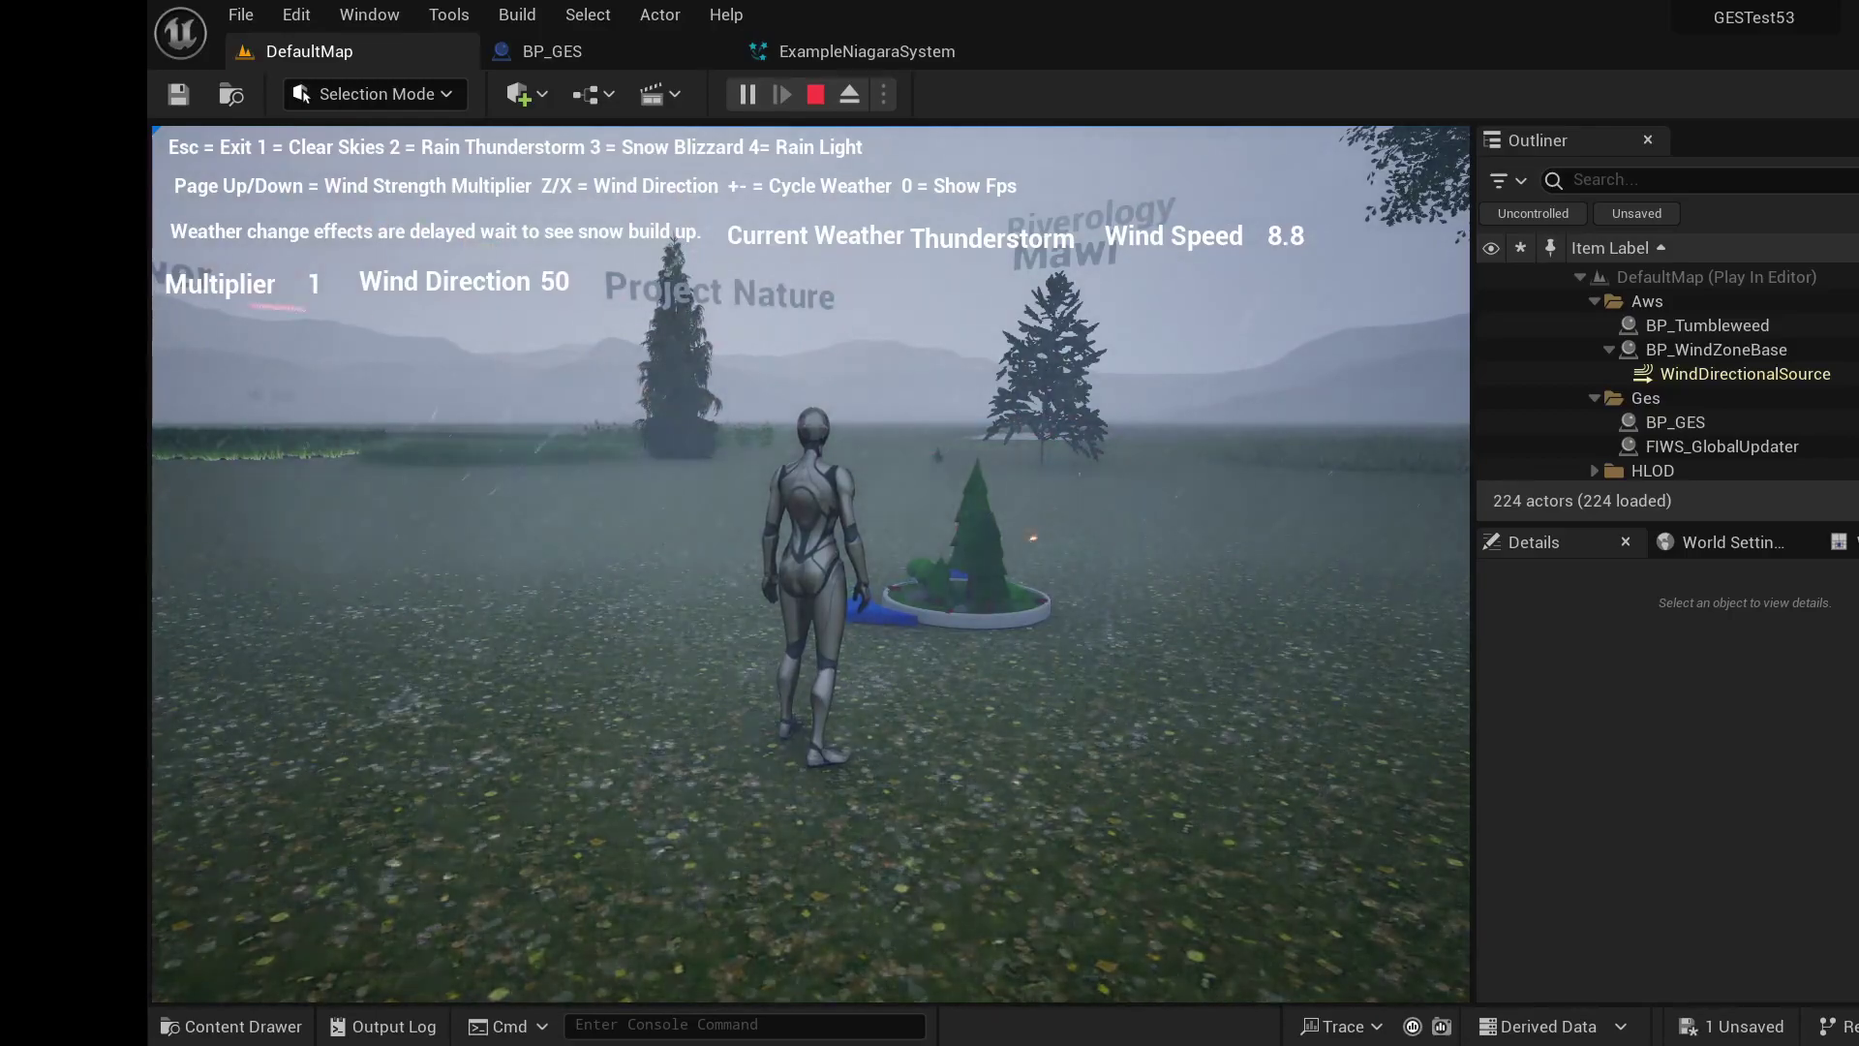
key(4)
key(1)
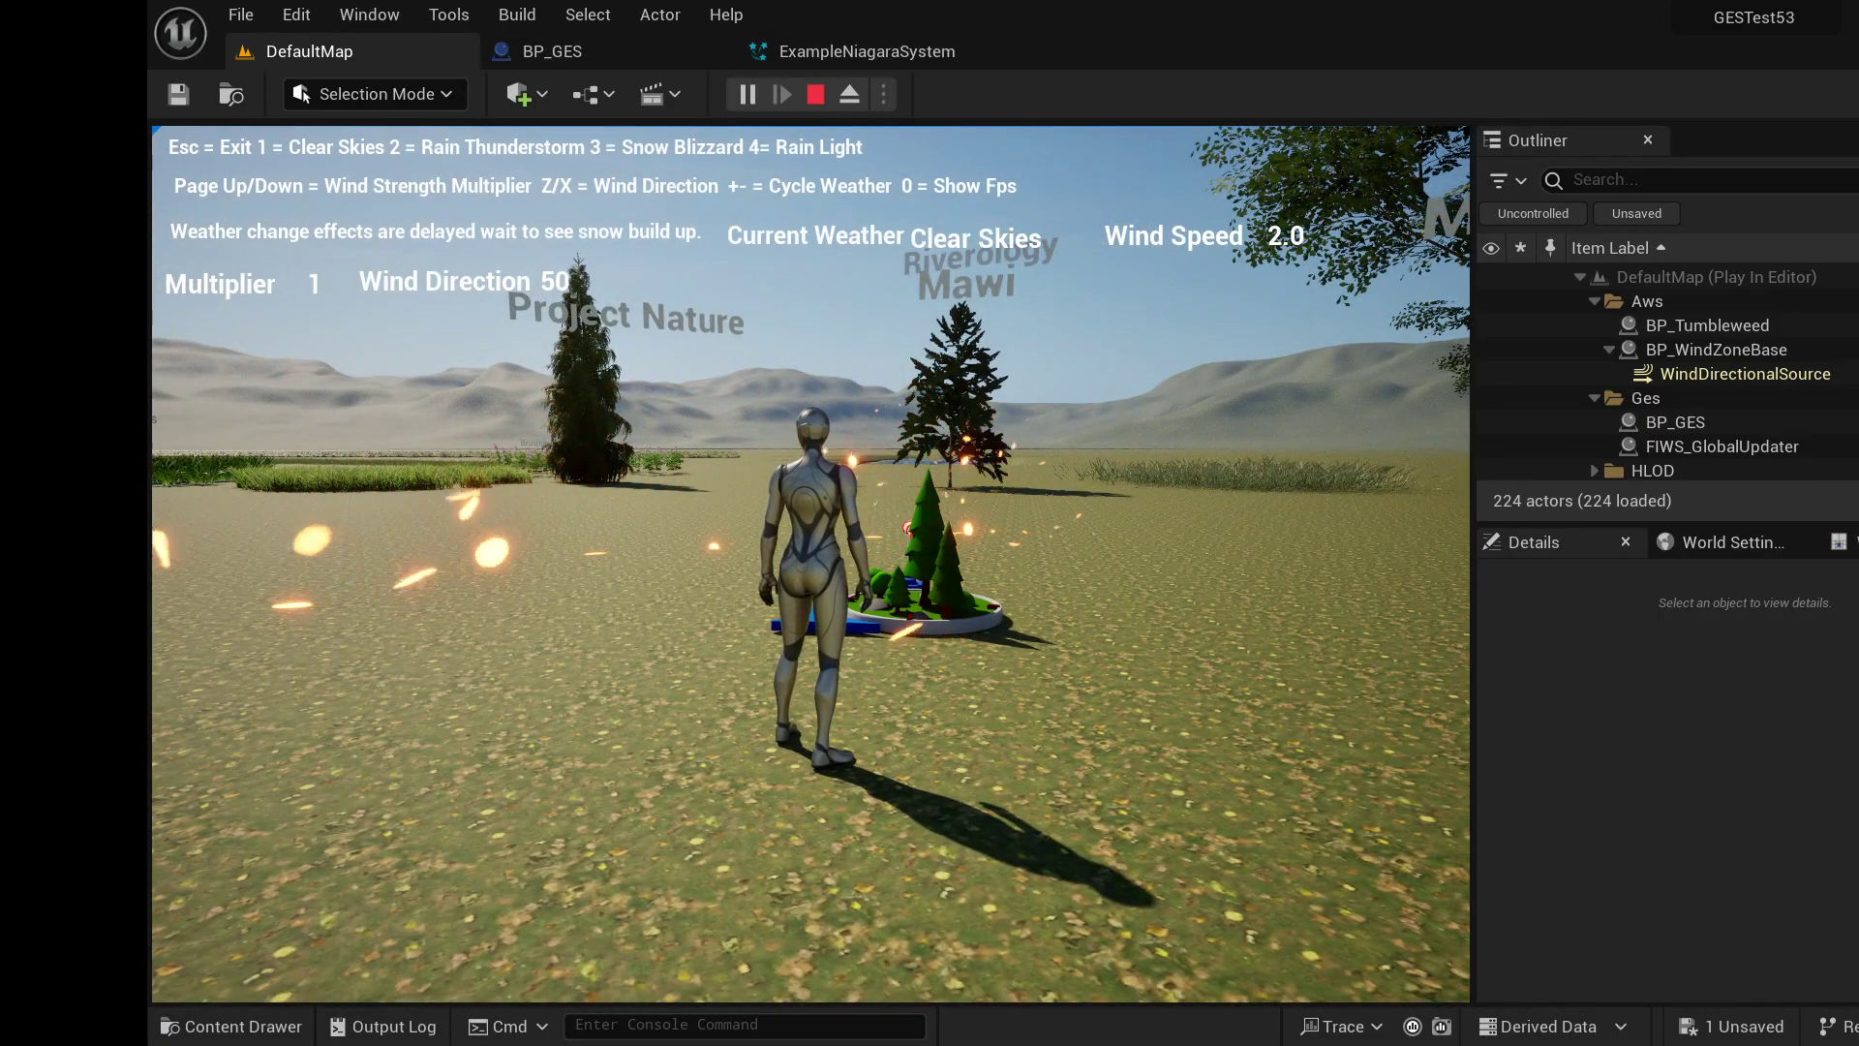
key(Escape)
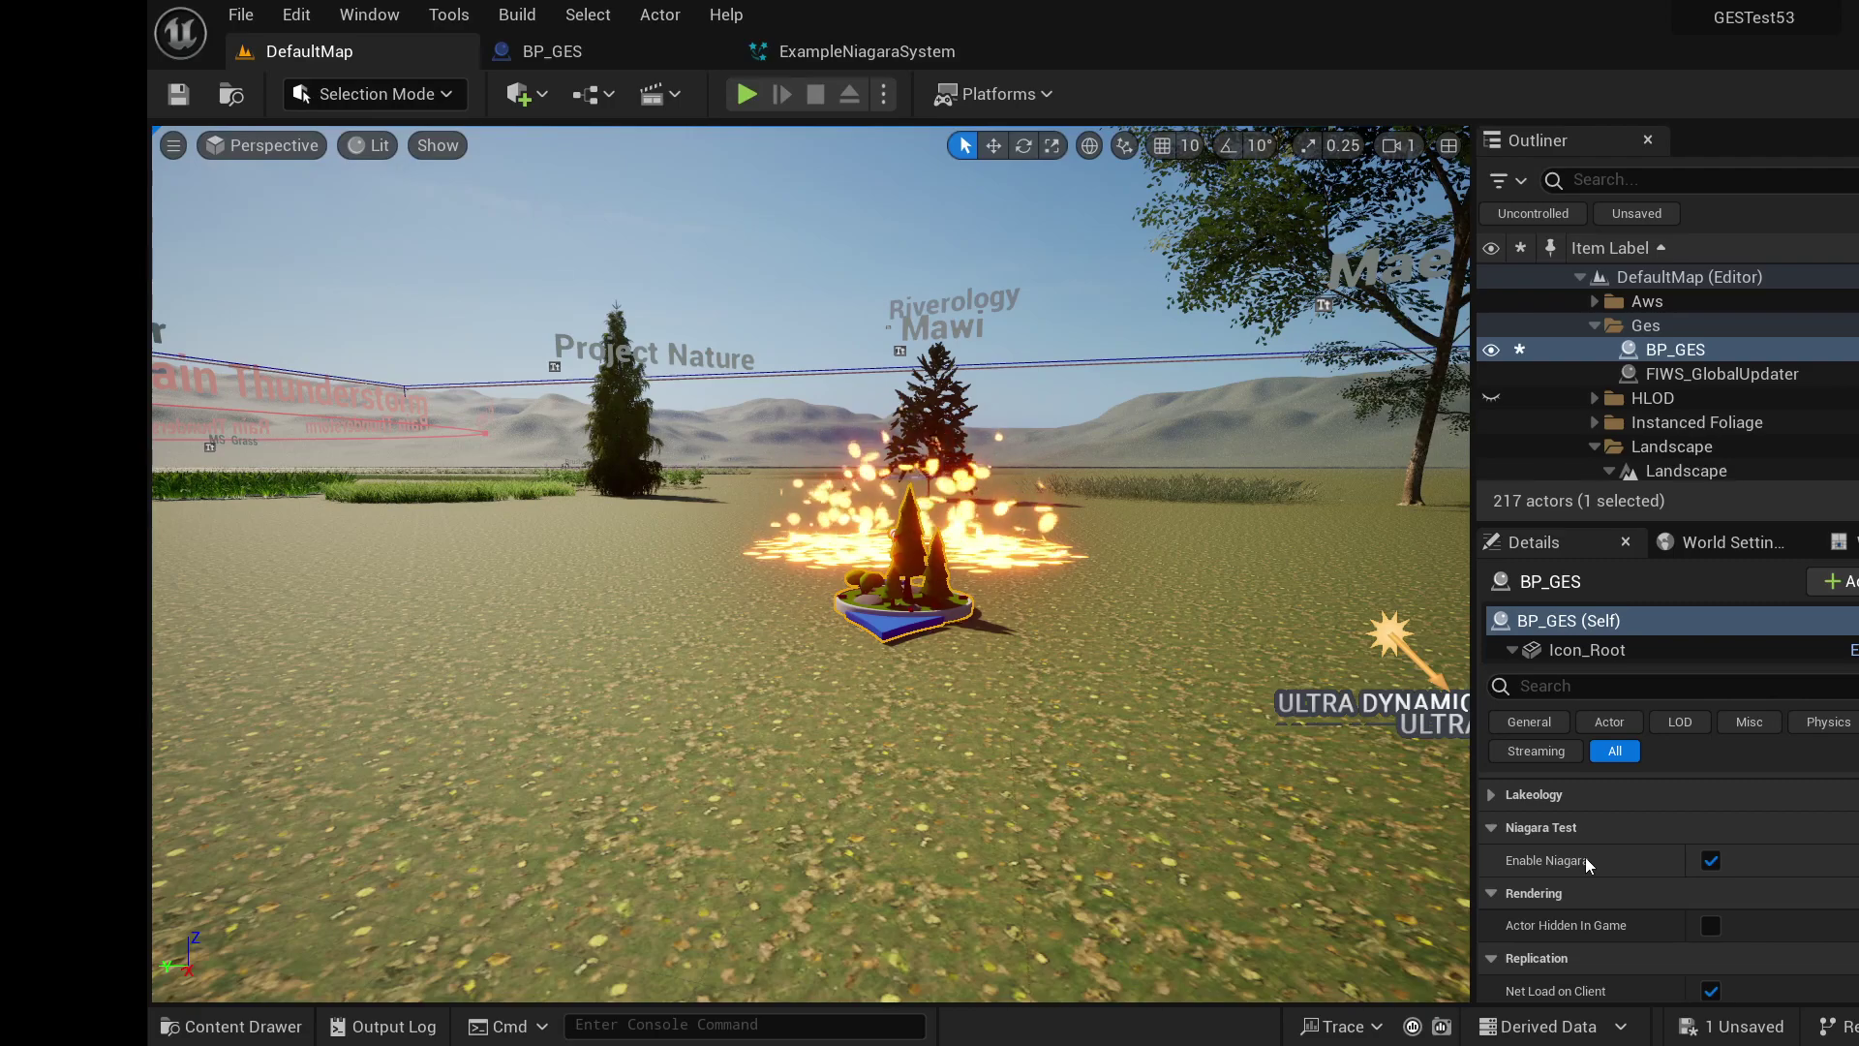
- Select test_niagara, filter its details by 'tag' to see the 'ng' tag, then clear the filter
scroll(1752, 441, down, 3)
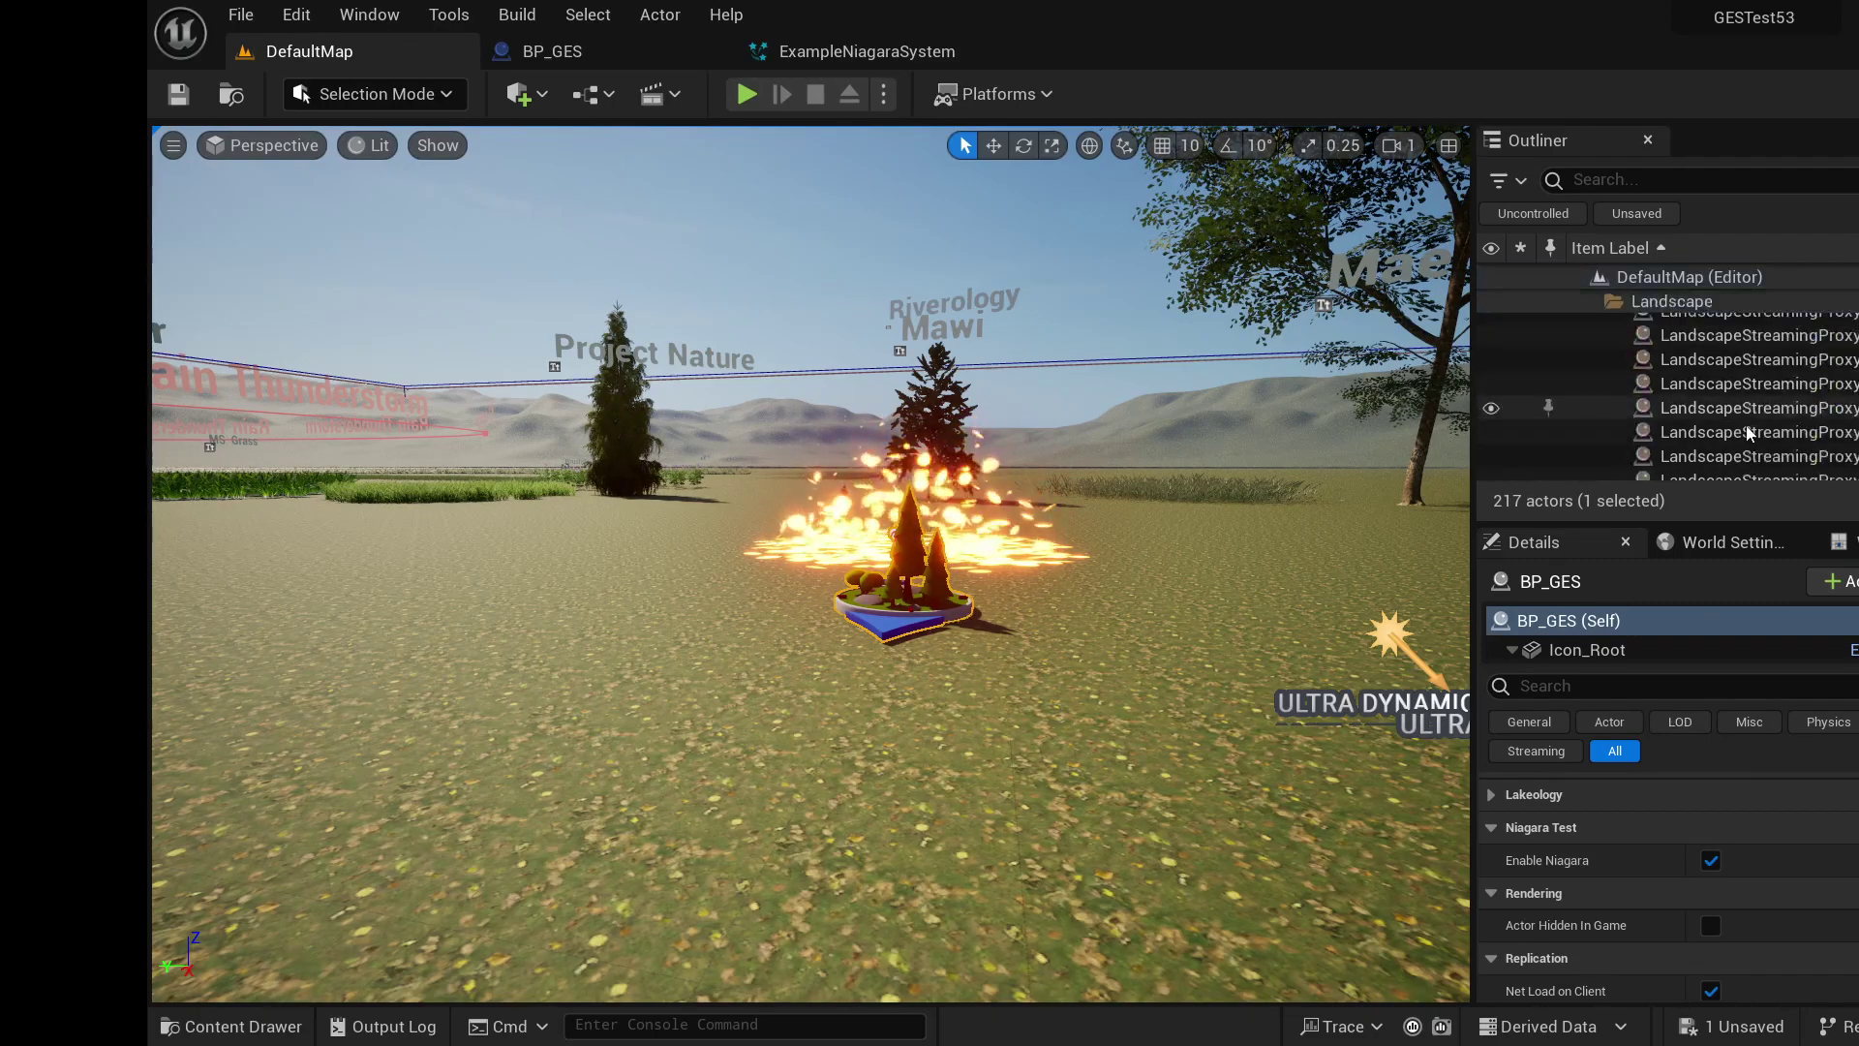
scroll(1746, 435, down, 5)
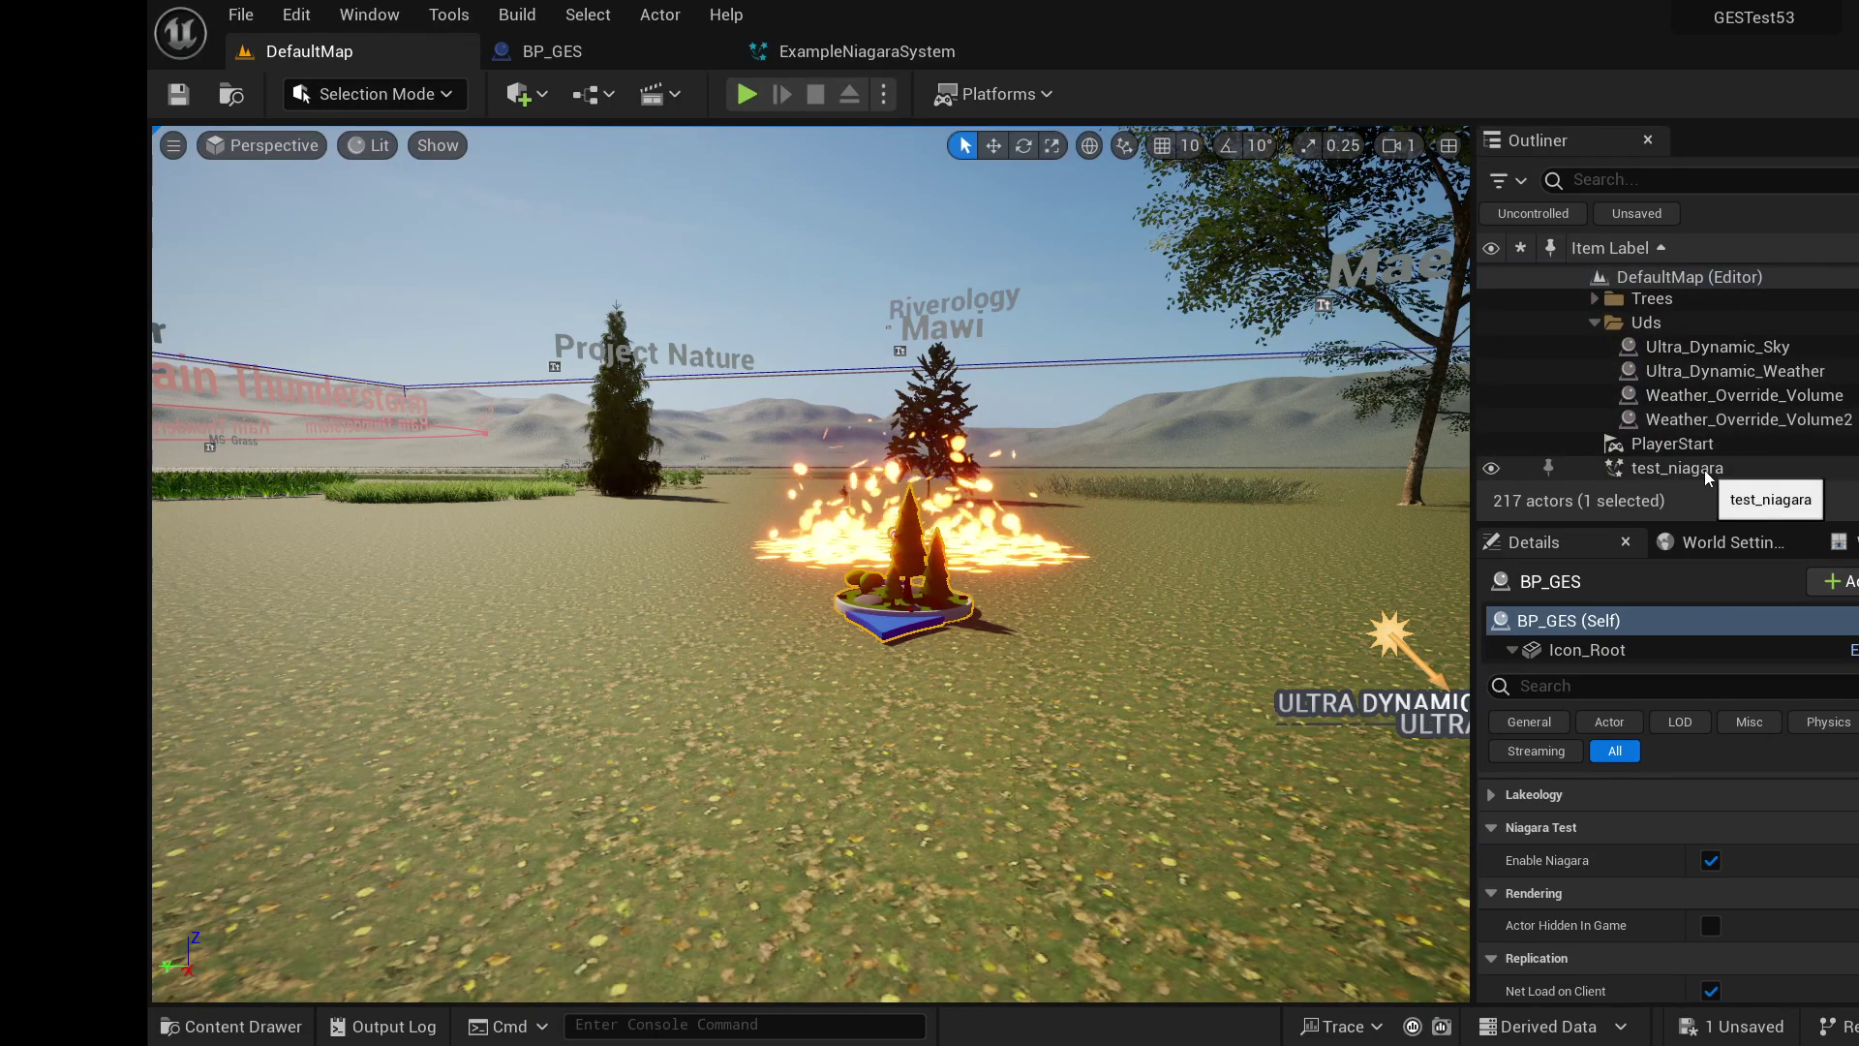
click(1705, 469)
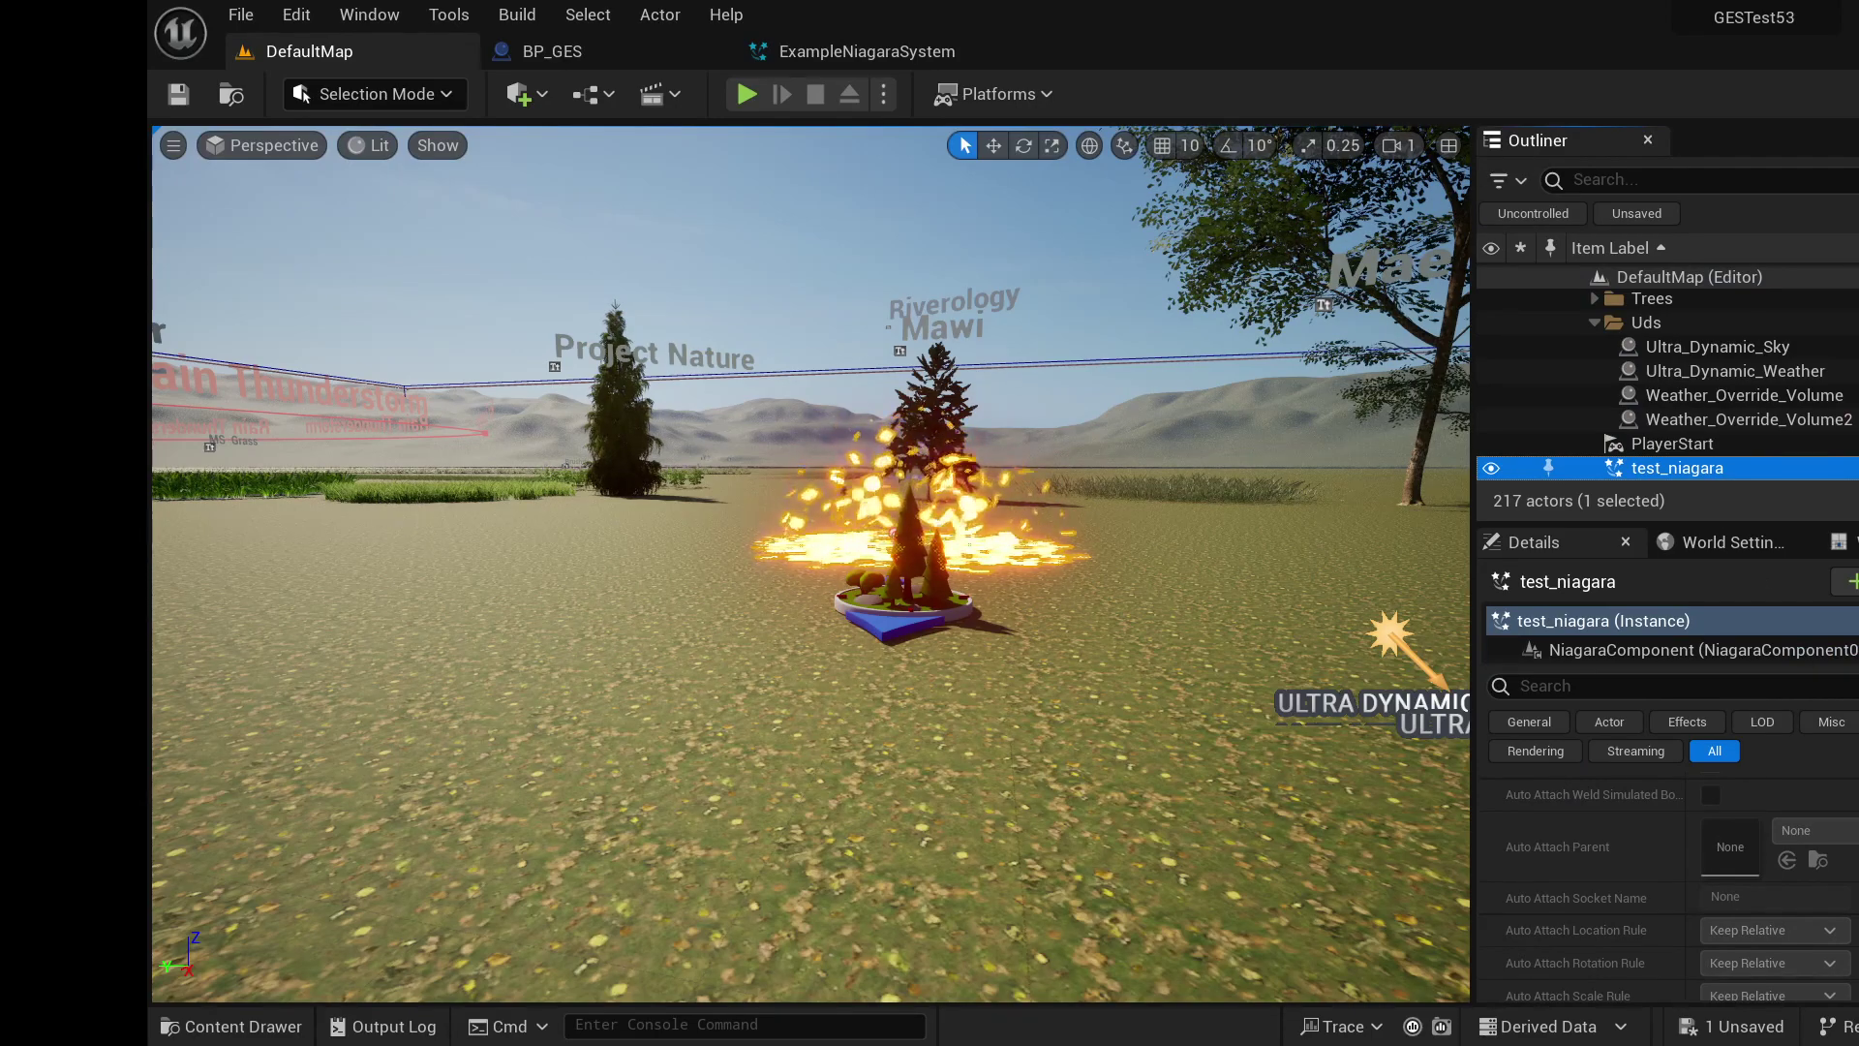
click(1777, 684)
text(tag)
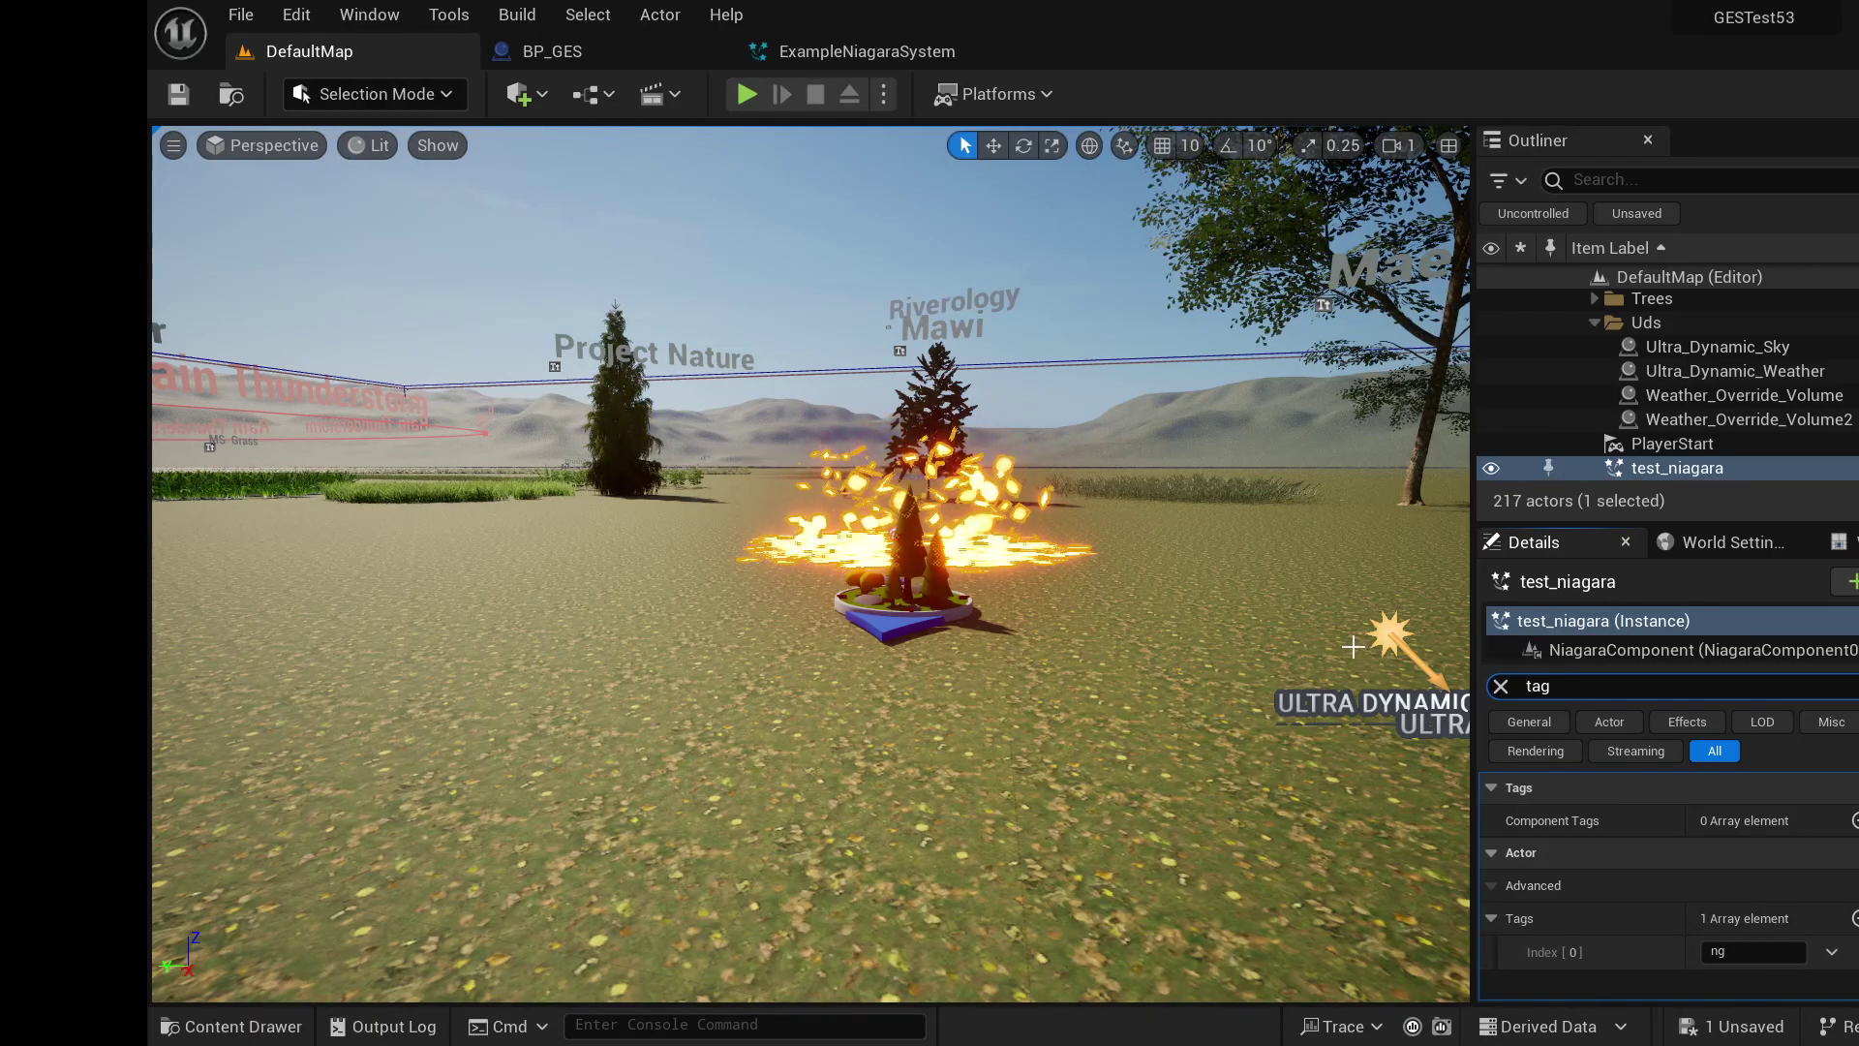
click(1635, 470)
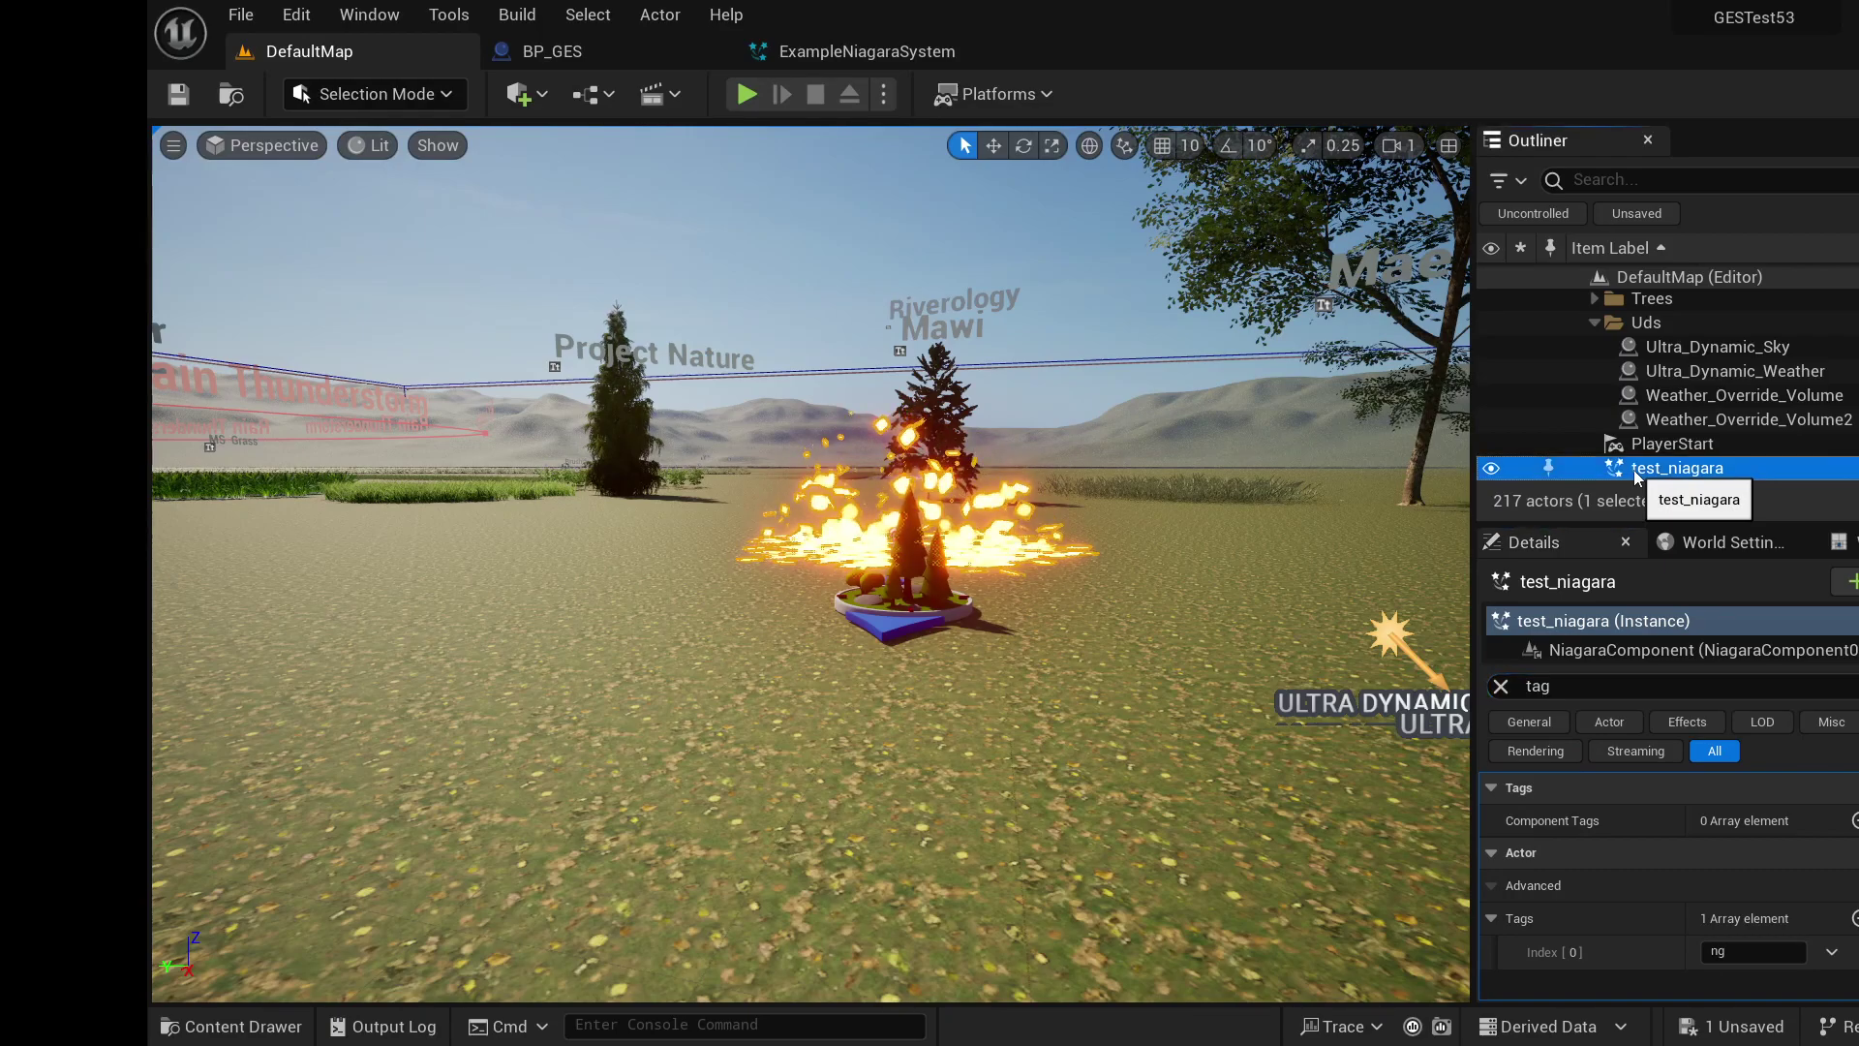
click(1502, 685)
scroll(1695, 377, up, 10)
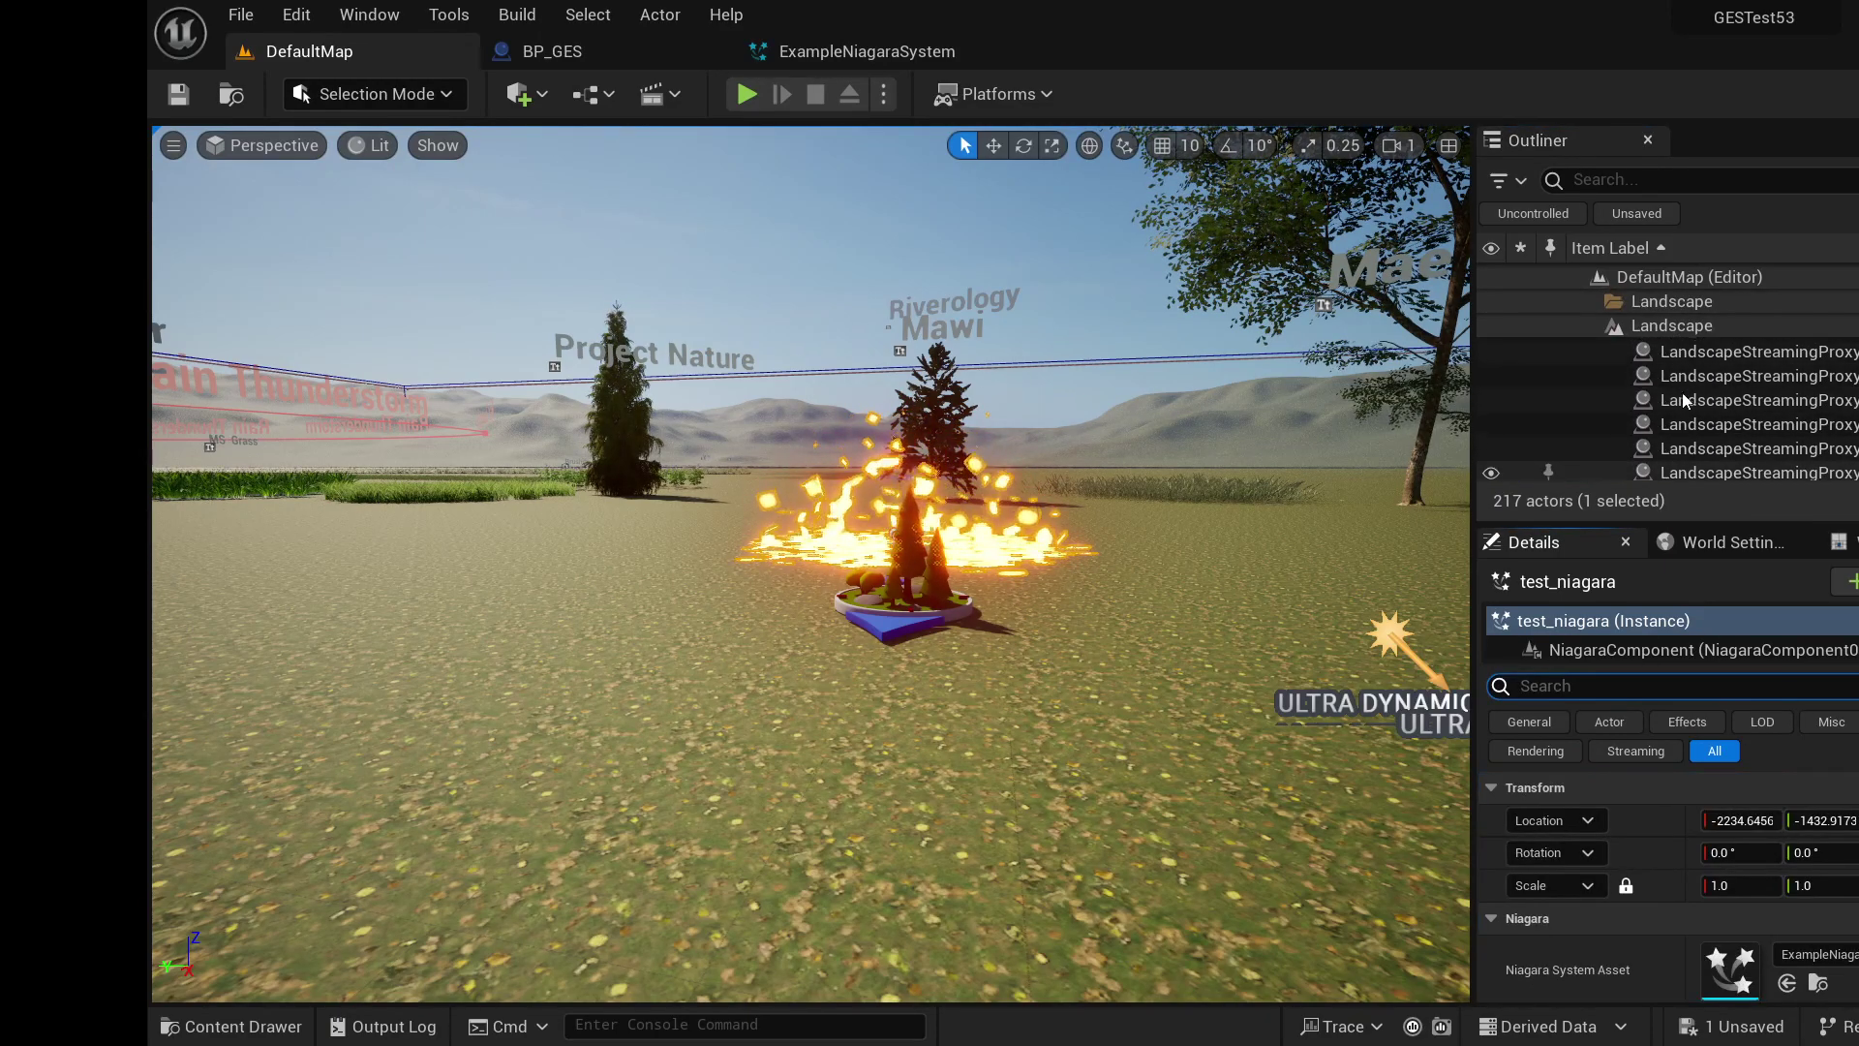
click(1675, 349)
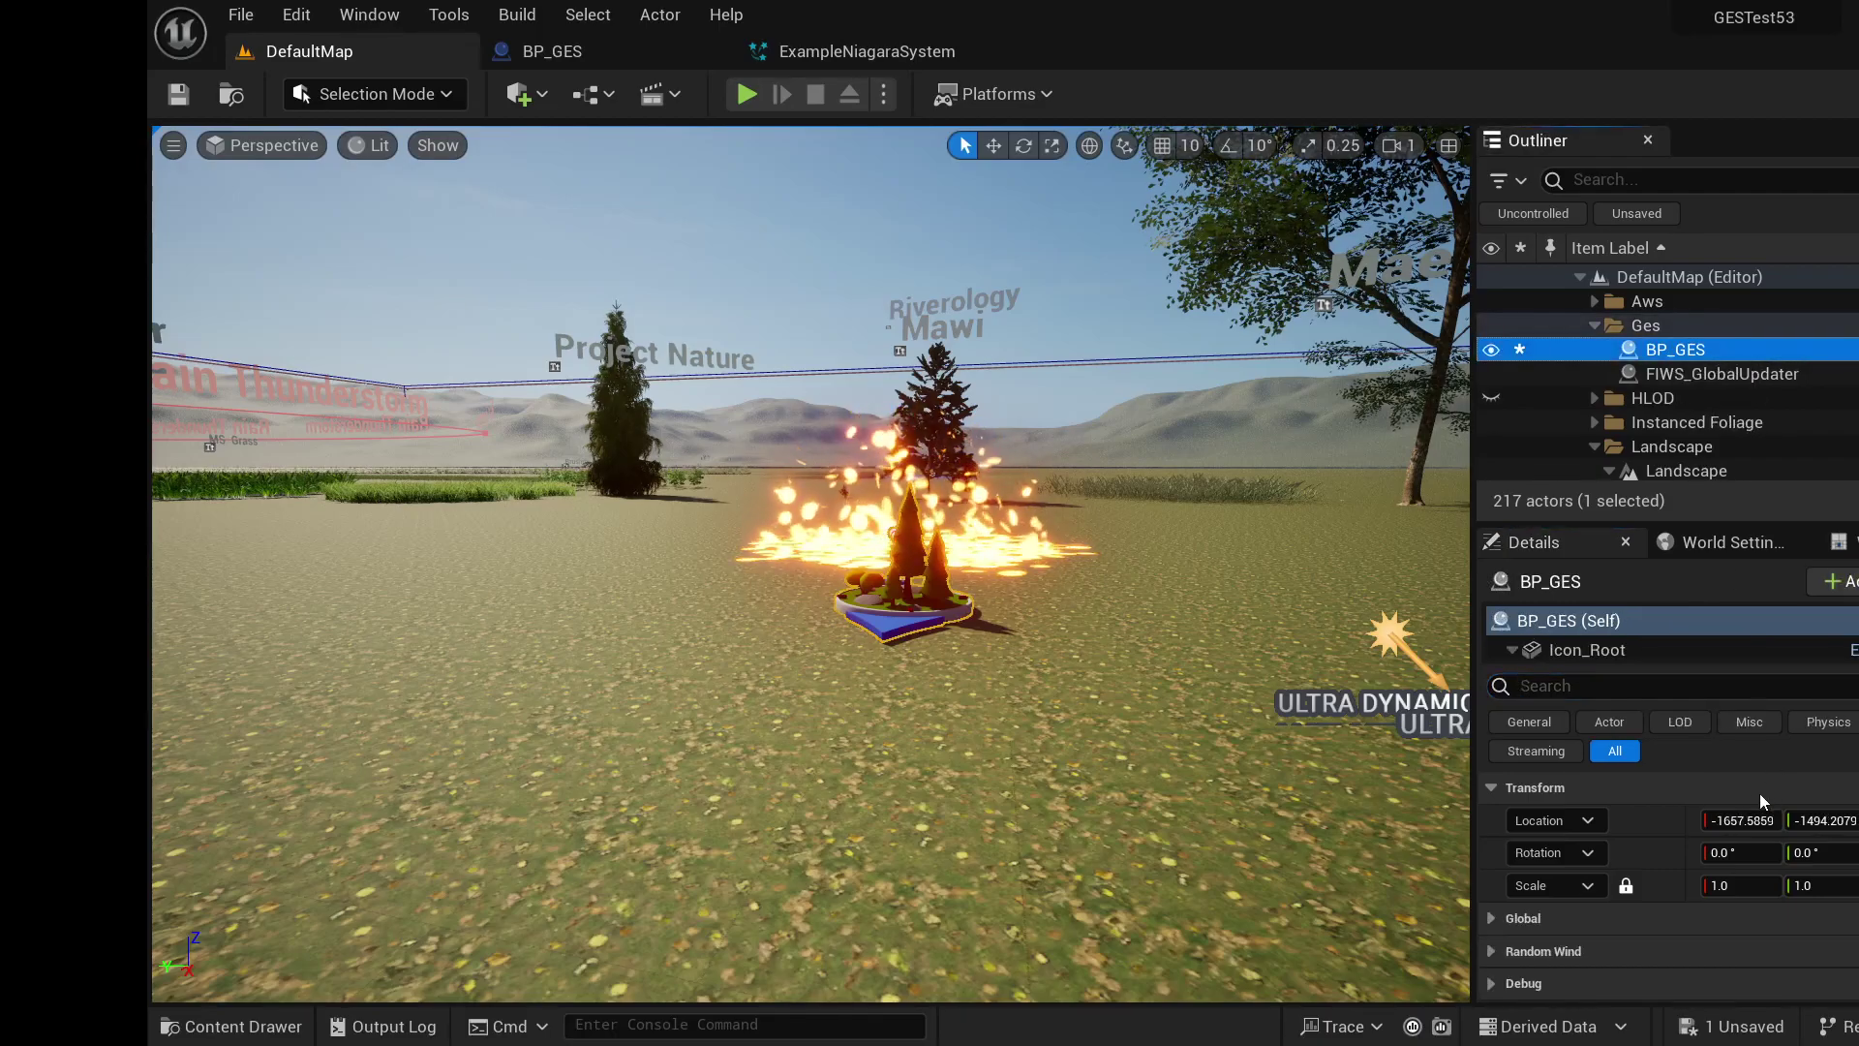
scroll(1695, 814, down, 2)
scroll(1691, 822, down, 8)
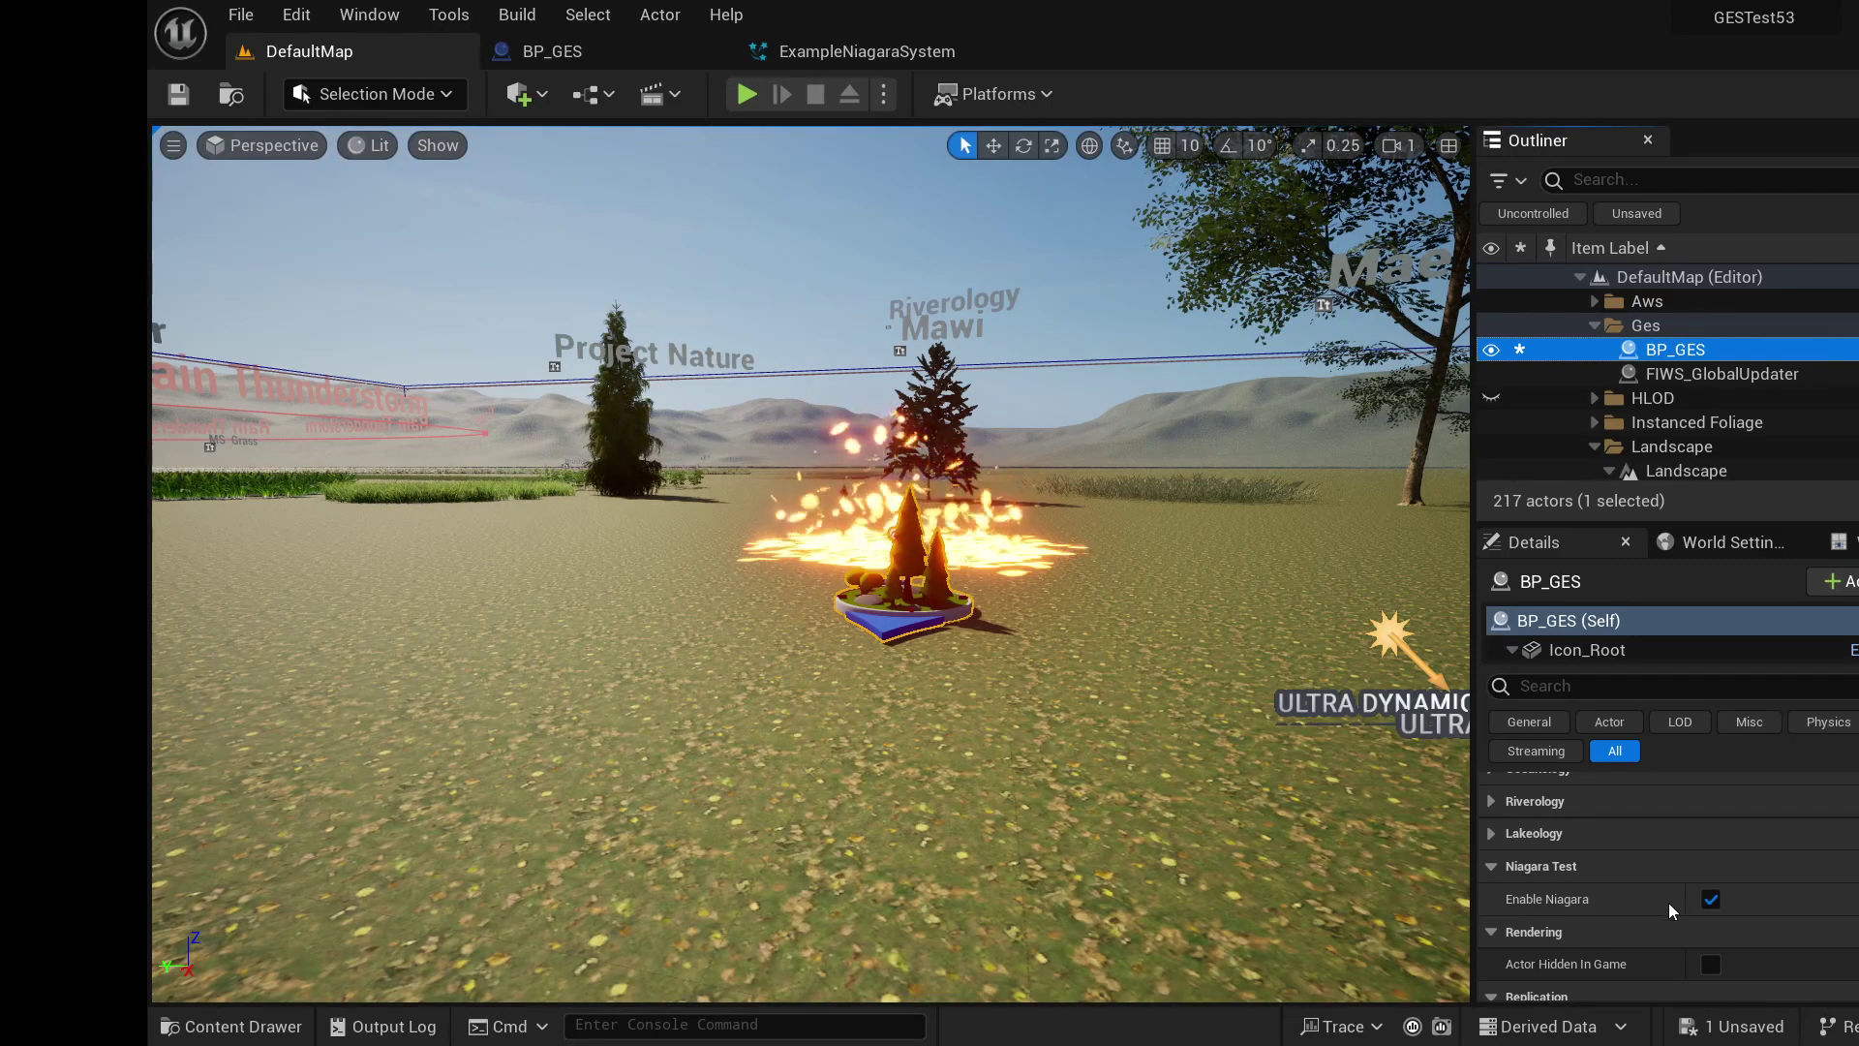
click(1711, 899)
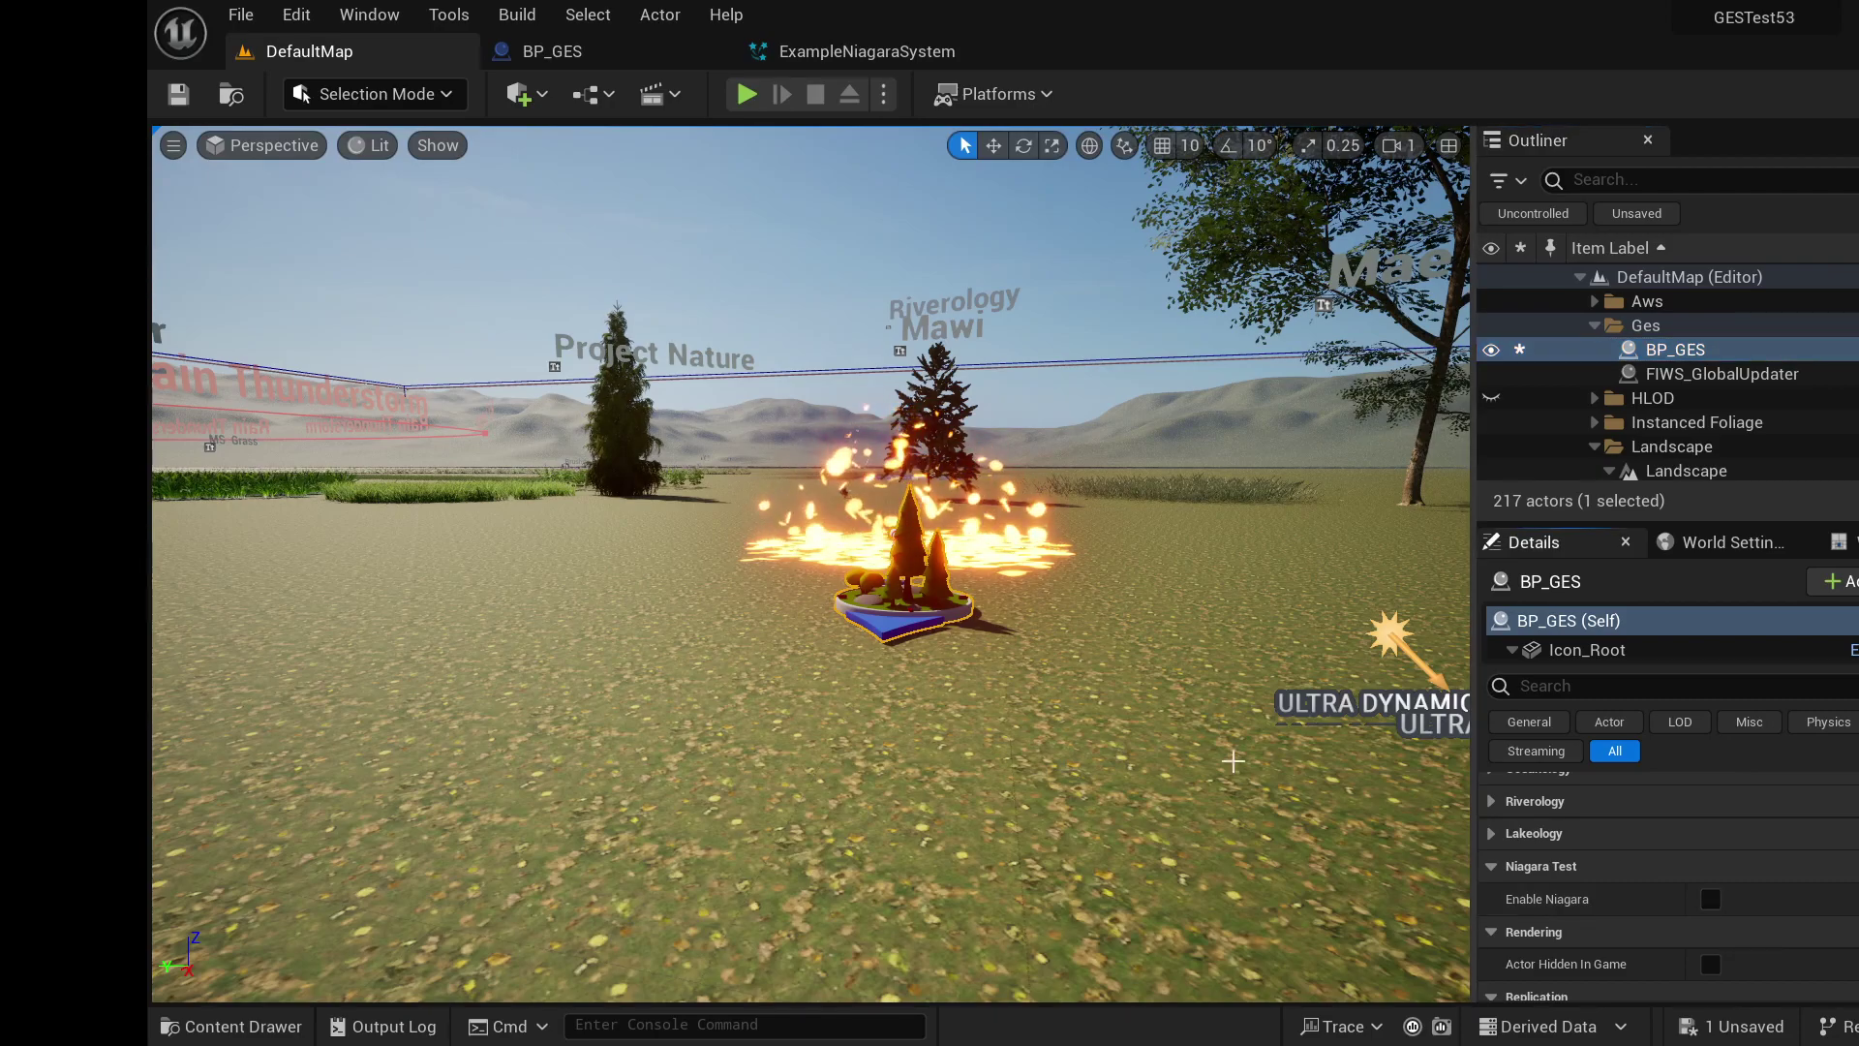
right_drag(1216, 752, 1102, 666)
key(w)
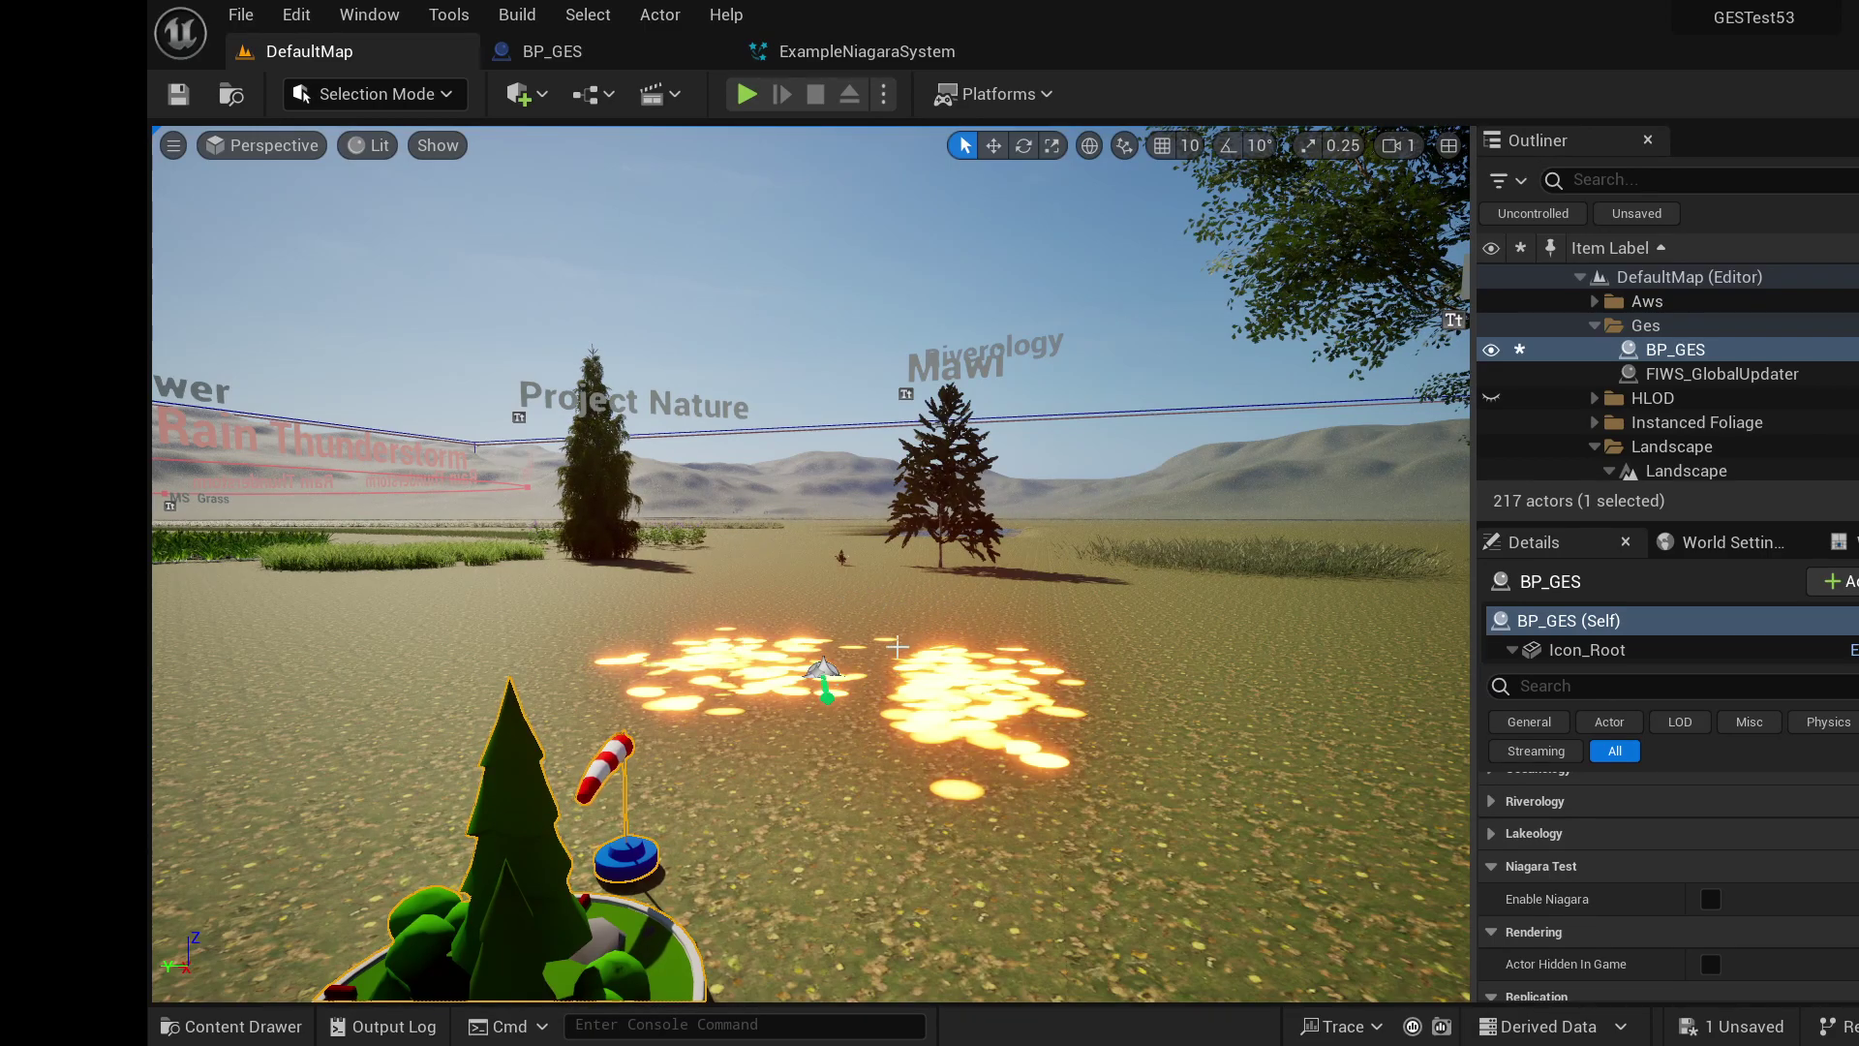
click(1710, 900)
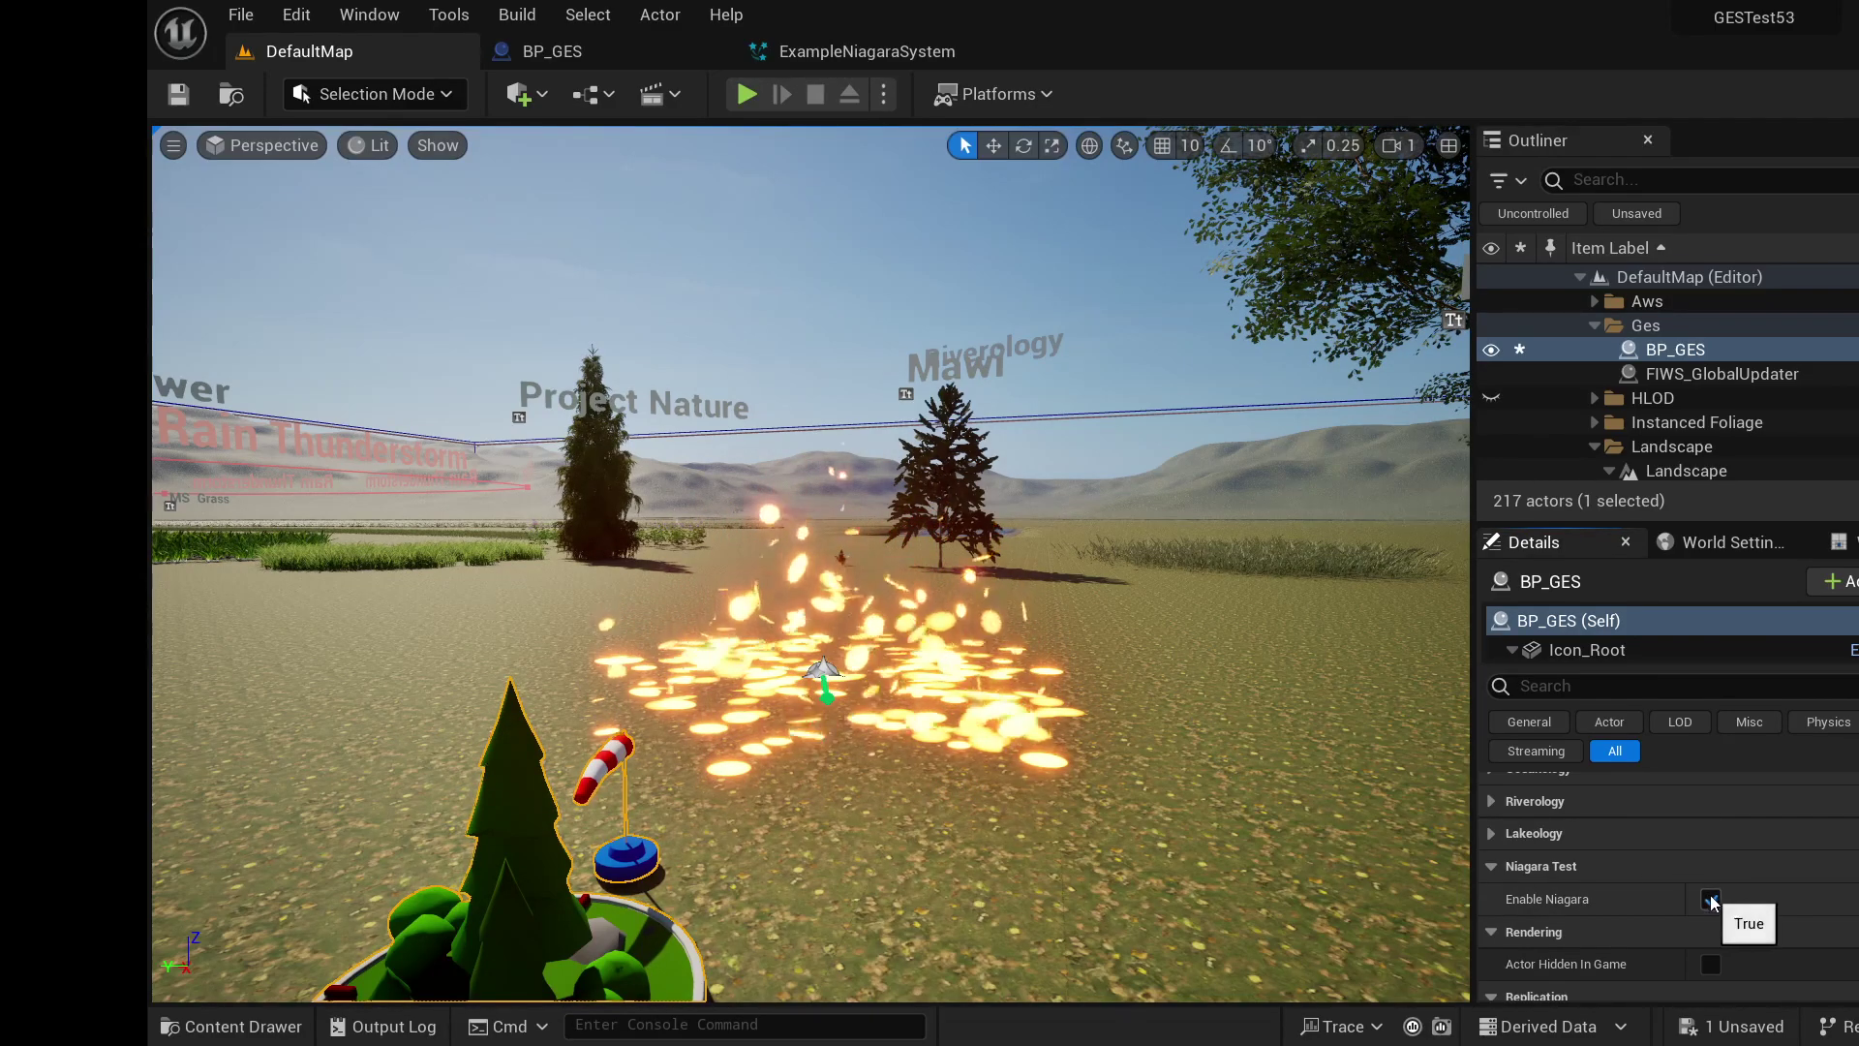
click(1493, 867)
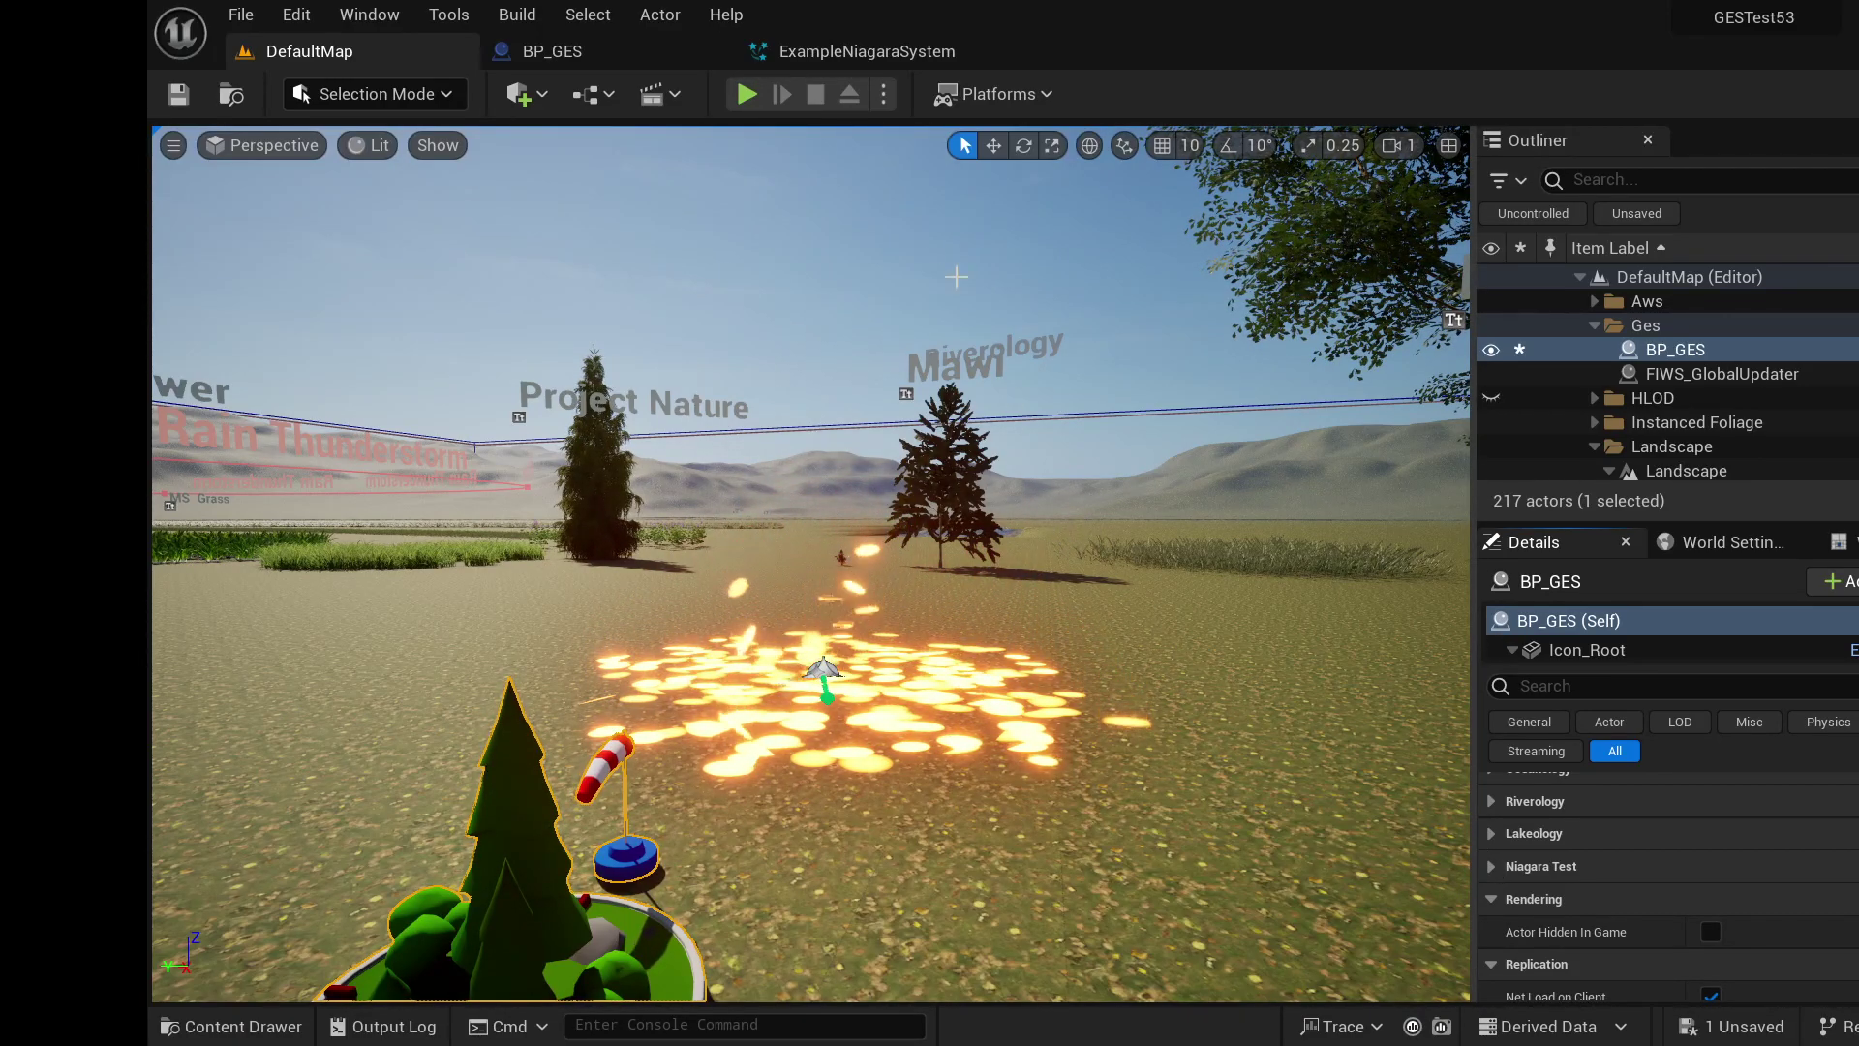
- Survey the BP_GES Event Graph and zoom in on the Get/Set Vector Parameter Value nodes for NiagaraWindForce
click(579, 58)
scroll(897, 328, down, 6)
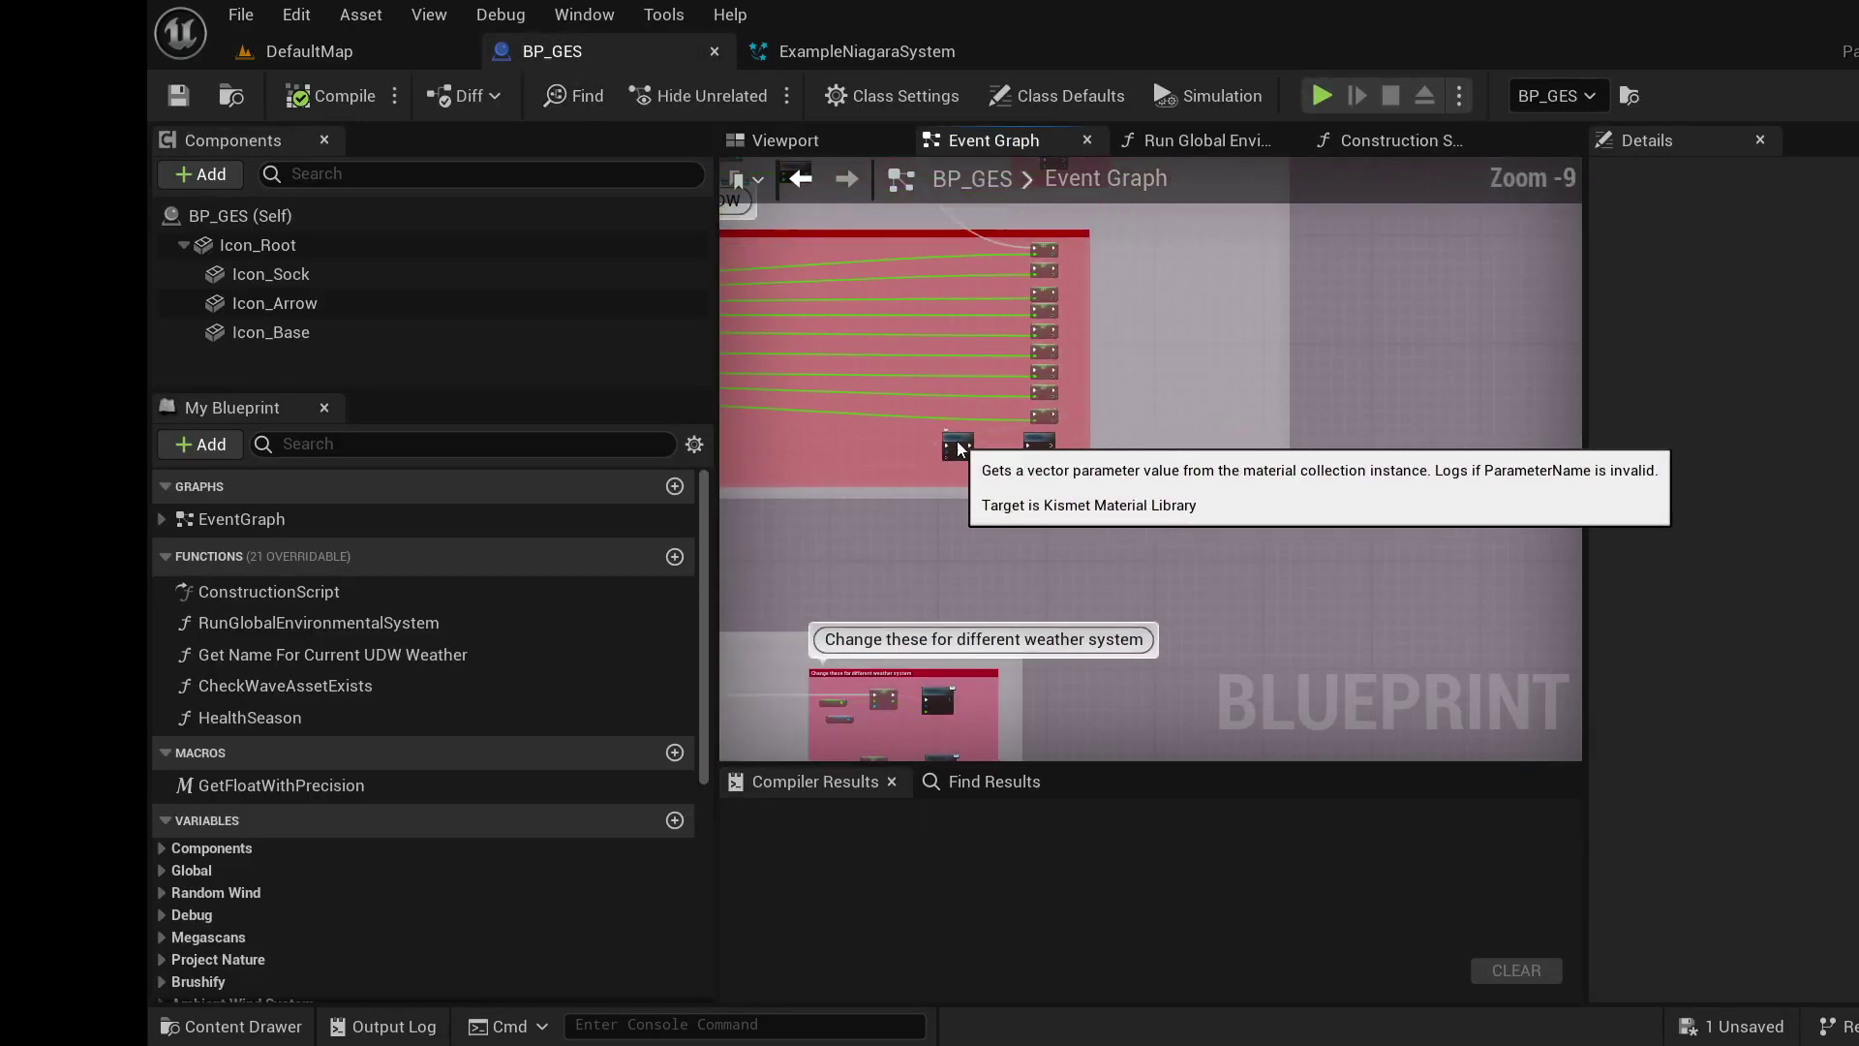
right_drag(949, 348, 1673, 592)
right_drag(1224, 527, 1392, 582)
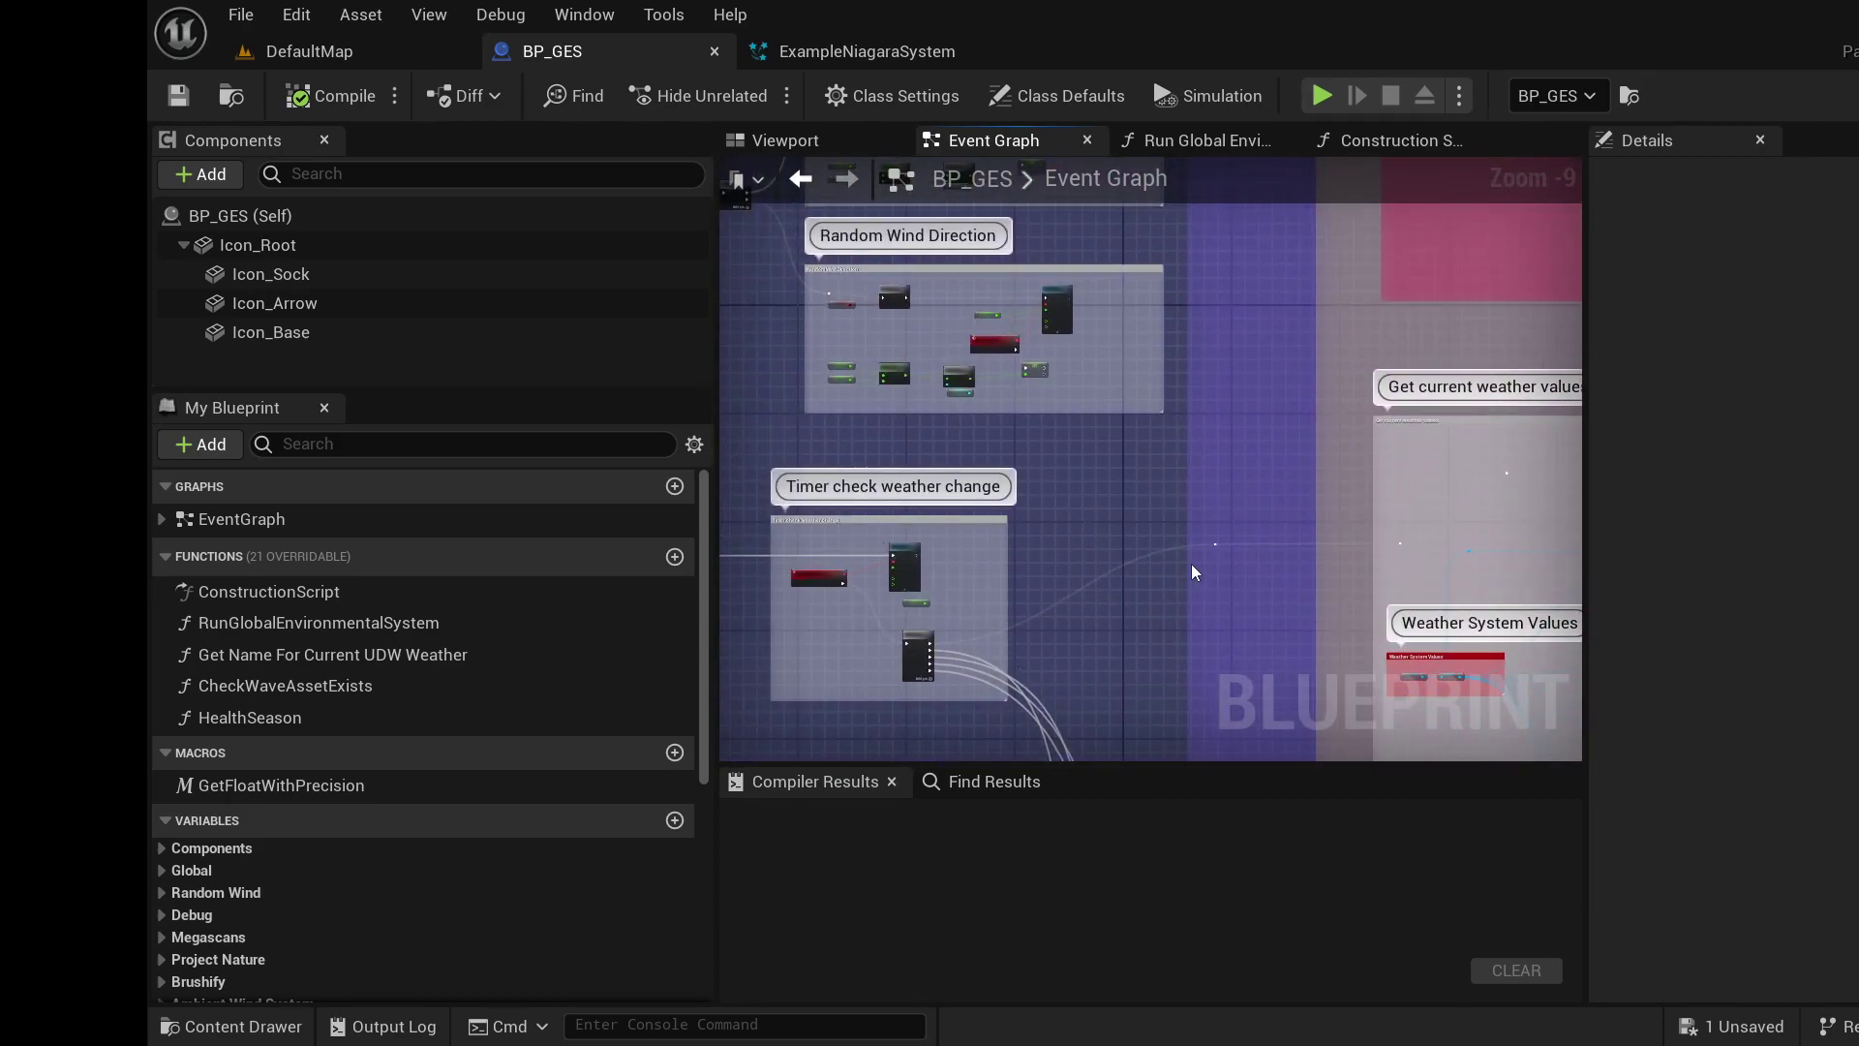
right_drag(1195, 571, 743, 489)
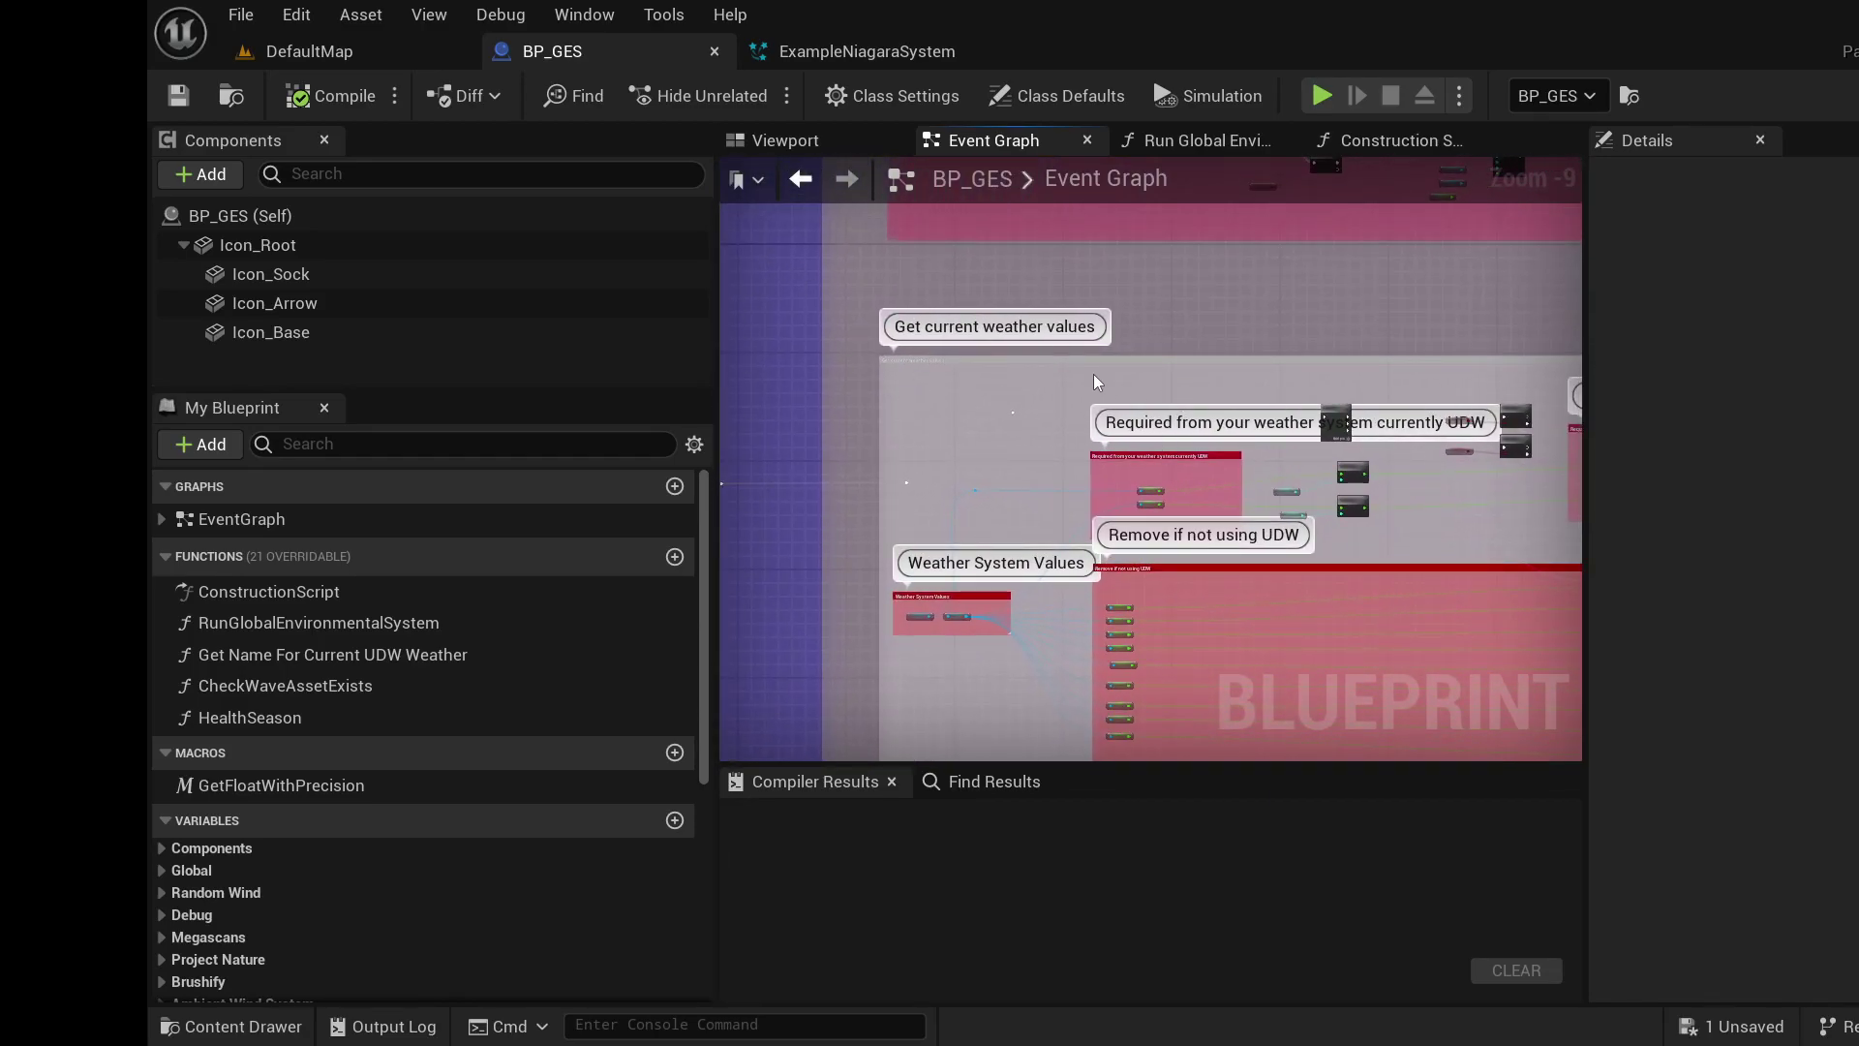
right_drag(1145, 397, 802, 357)
scroll(1132, 508, up, 7)
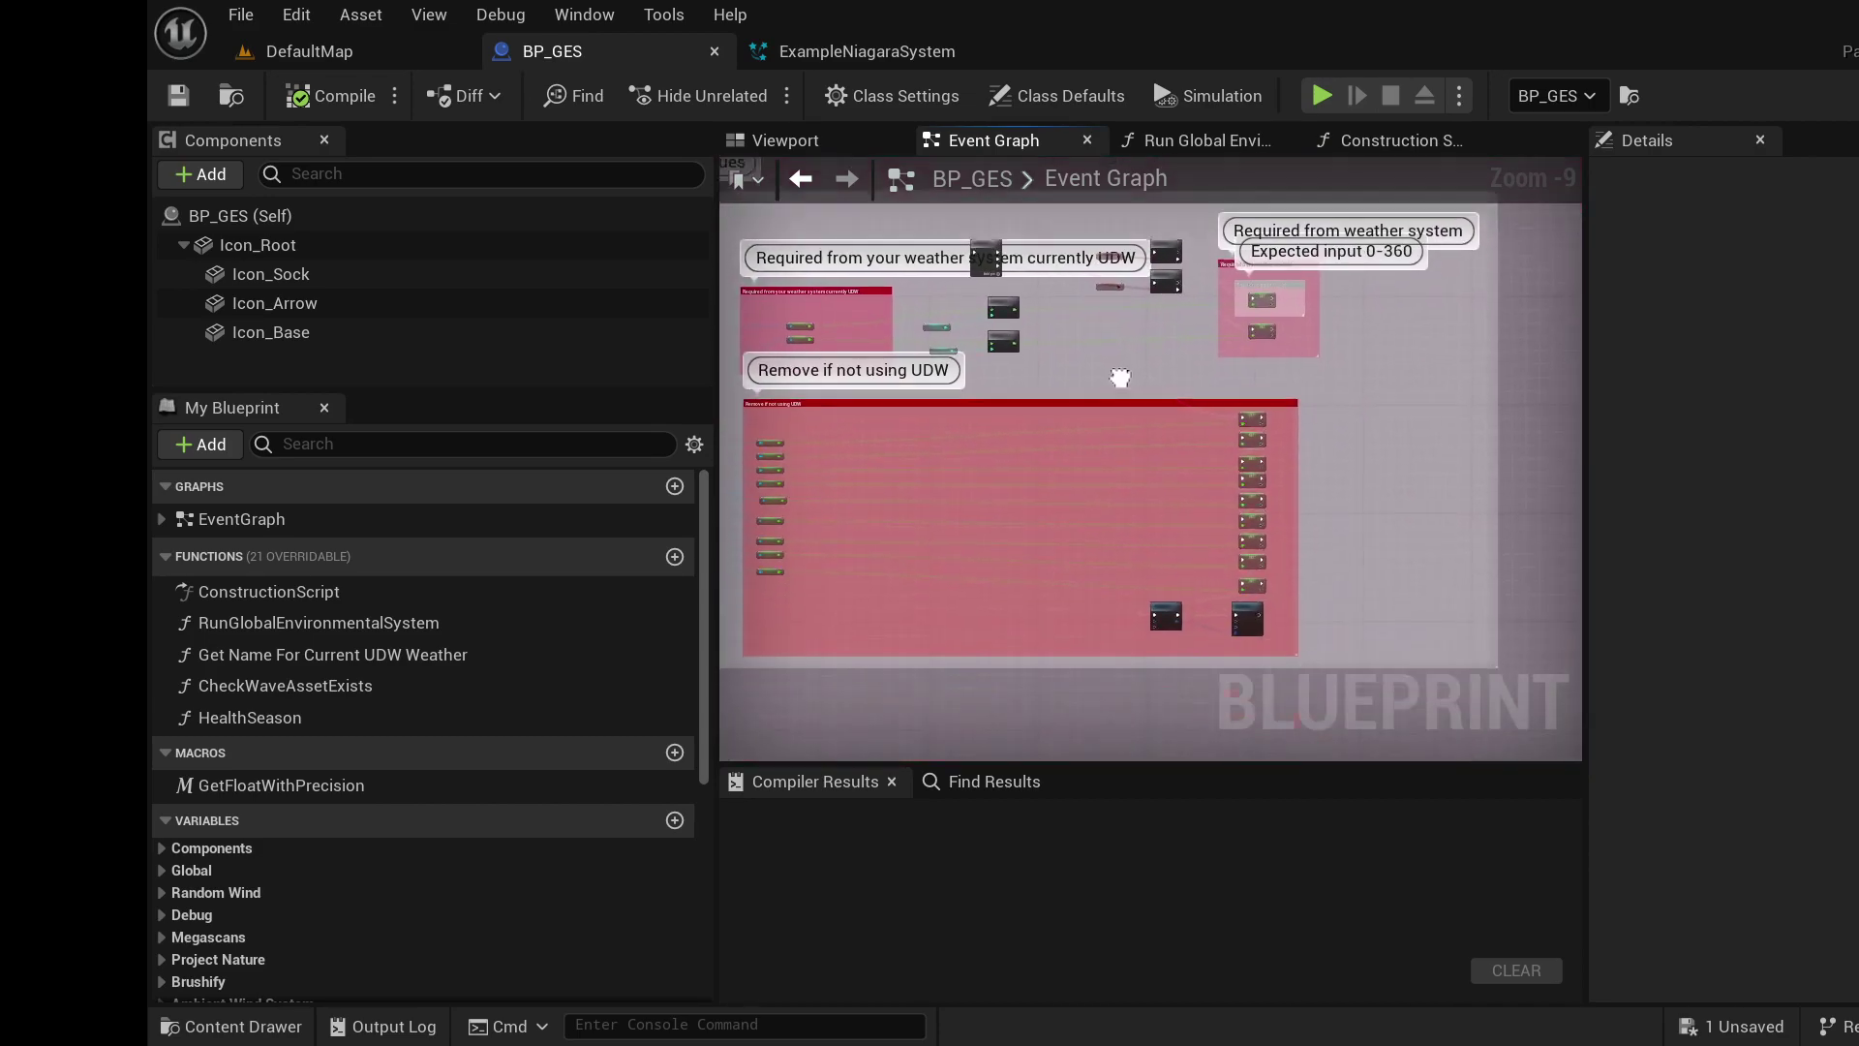
right_drag(1188, 542, 1132, 601)
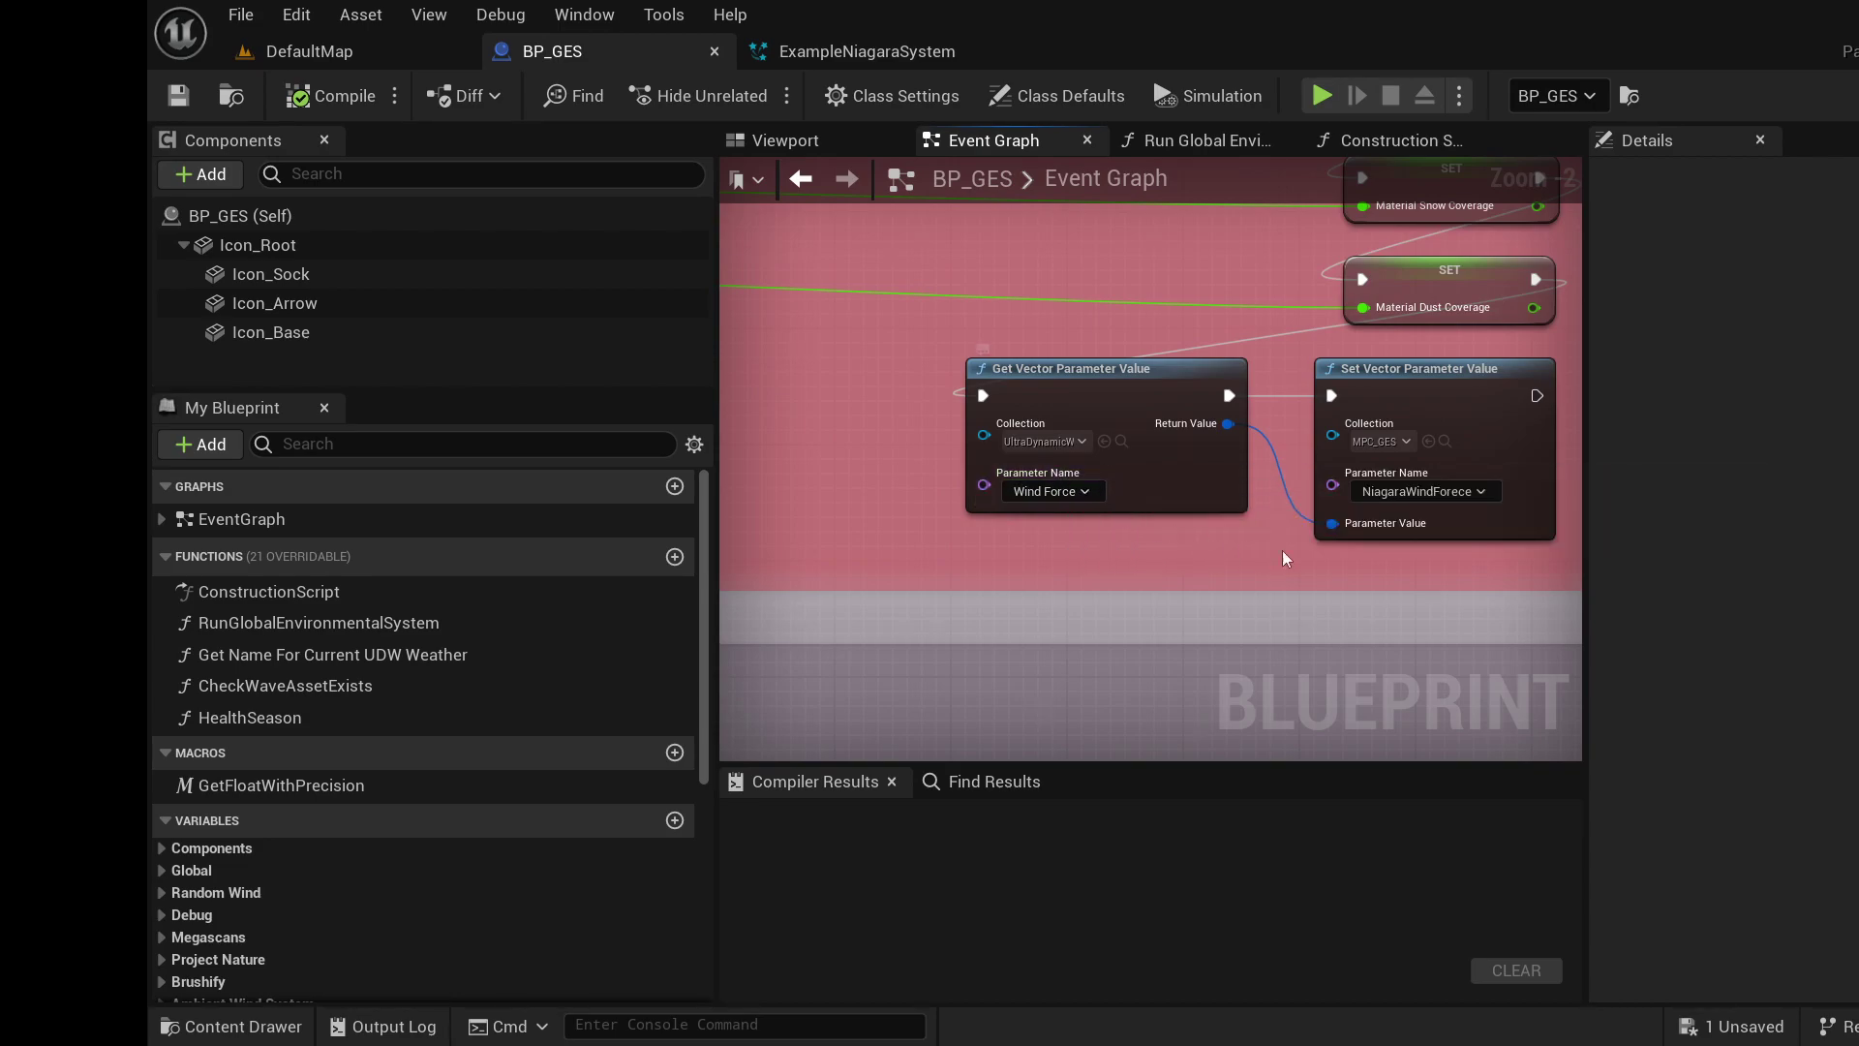
- Switch to ExampleNiagaraSystem to show the Wind Force module's Wind Speed driven by NiagaraWindForece
click(893, 50)
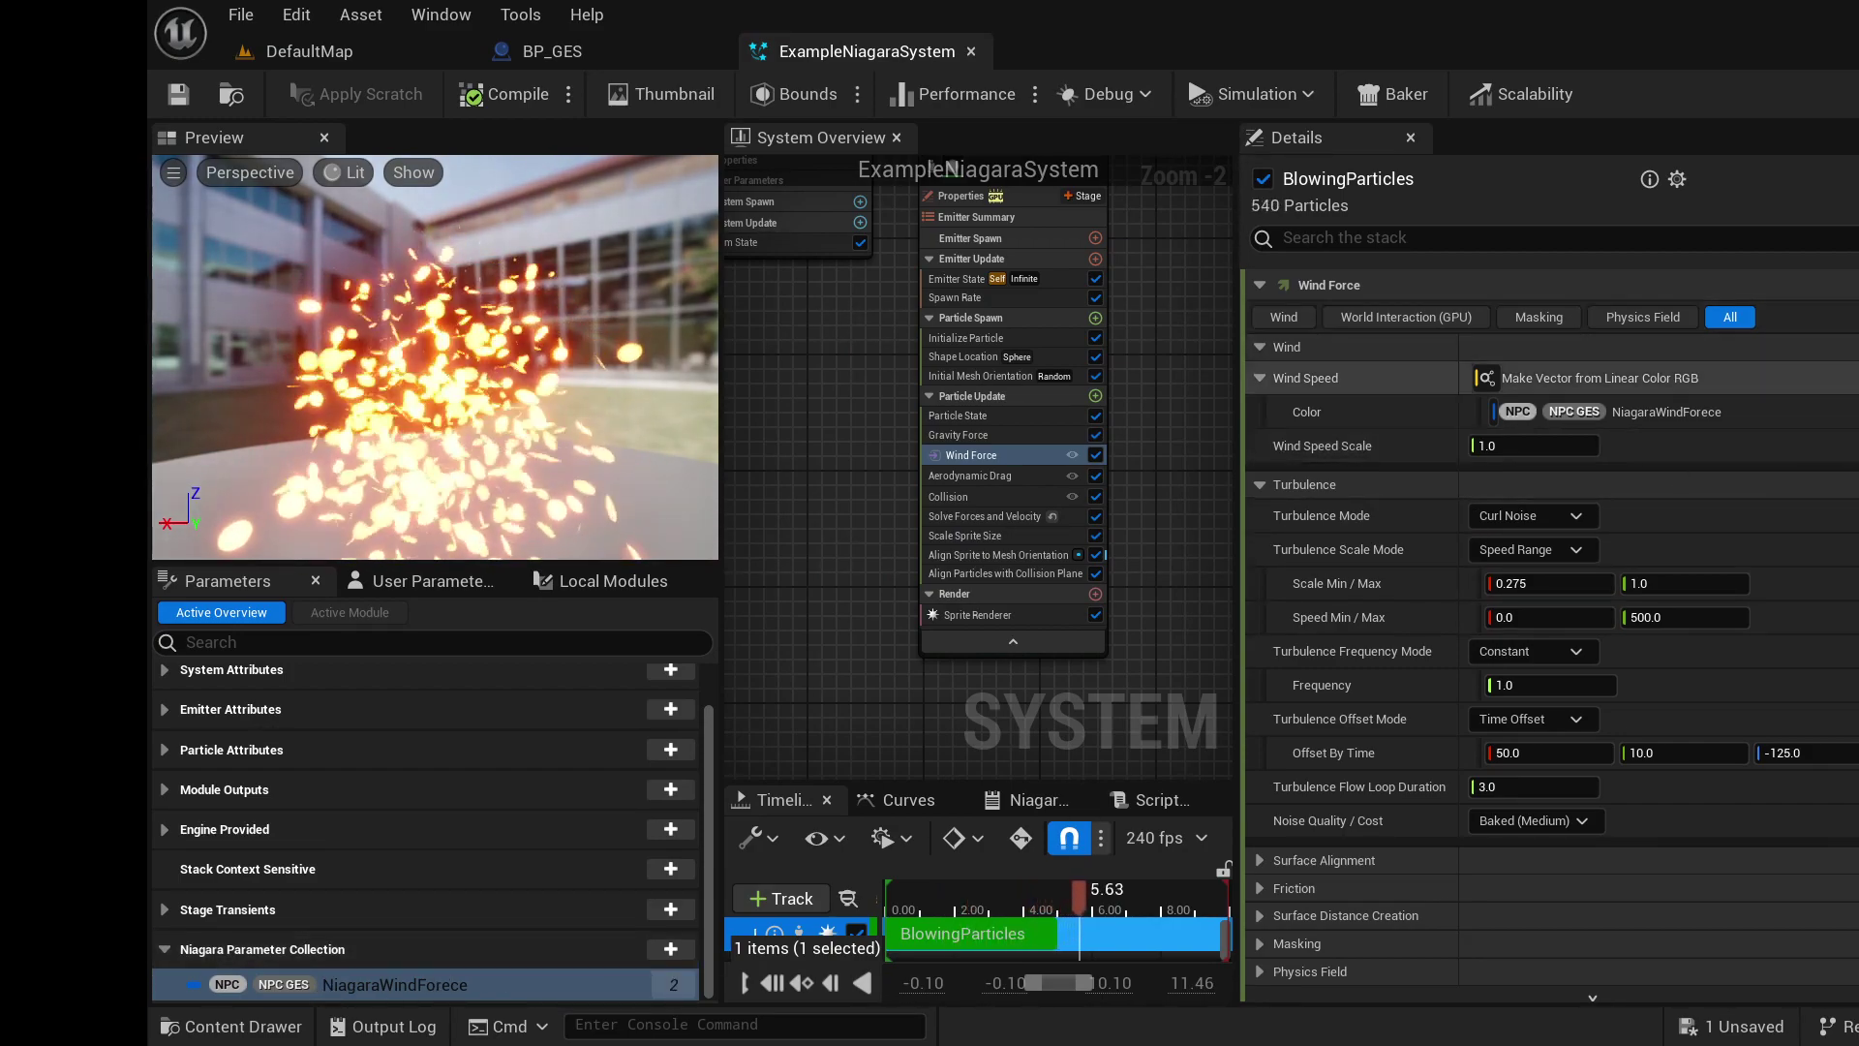
- Reset Wind Speed to 100, 0, 0 and select NiagaraWindForece in the parameter collection list
click(1833, 381)
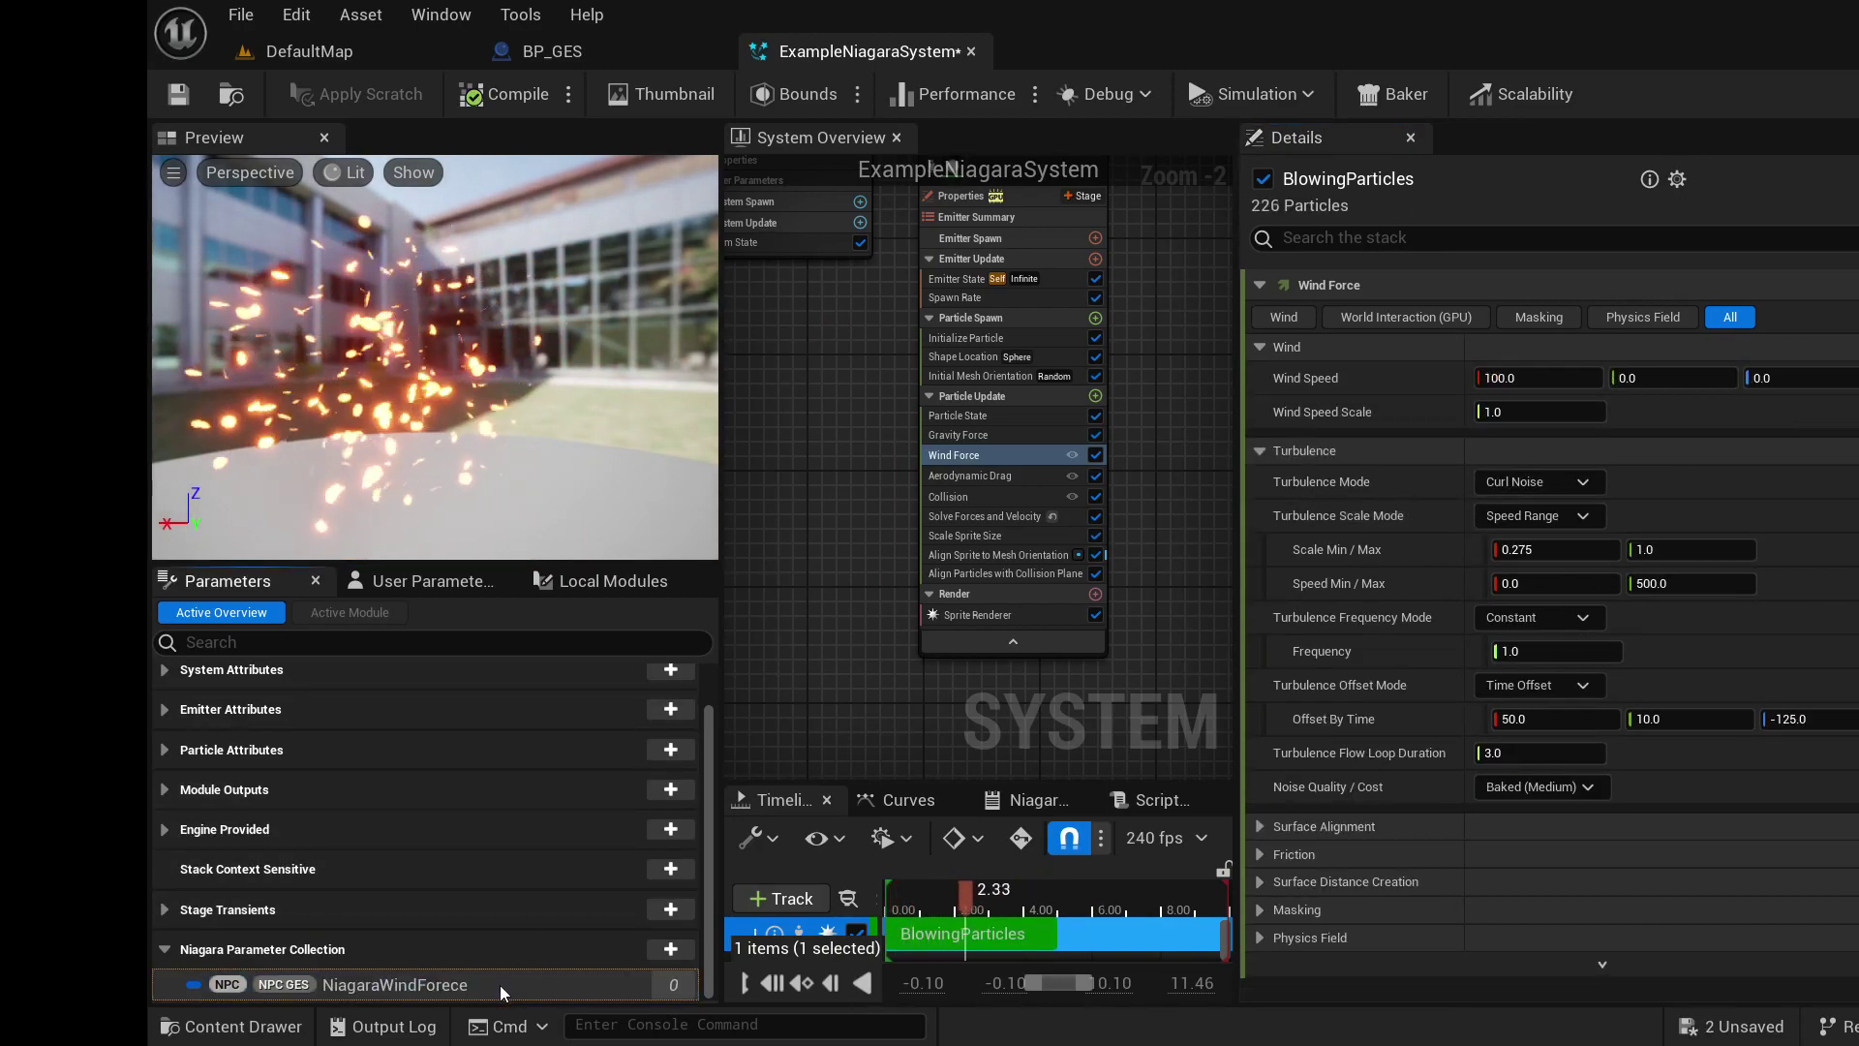
click(248, 984)
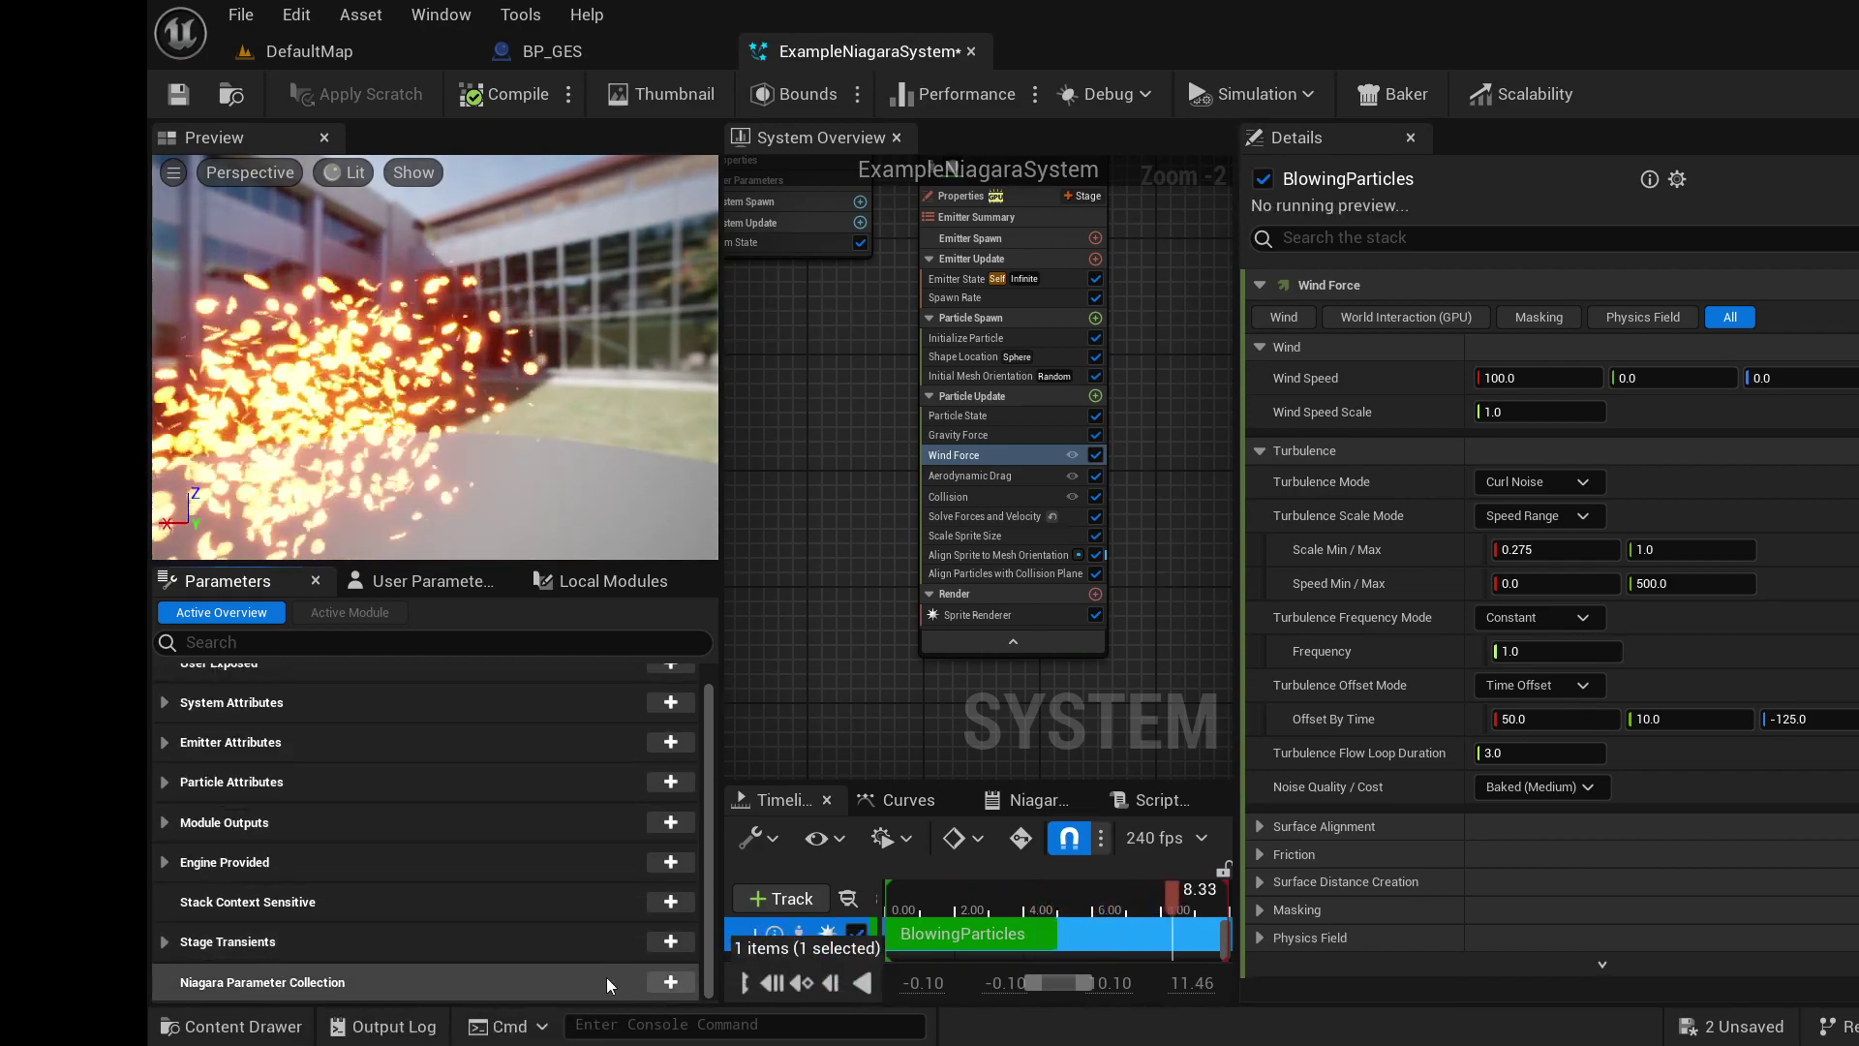
- Return to DefaultMap and browse the content drawer to GlobalEnvironmentalSystem > MaterialParameterCollection
click(374, 58)
click(284, 1033)
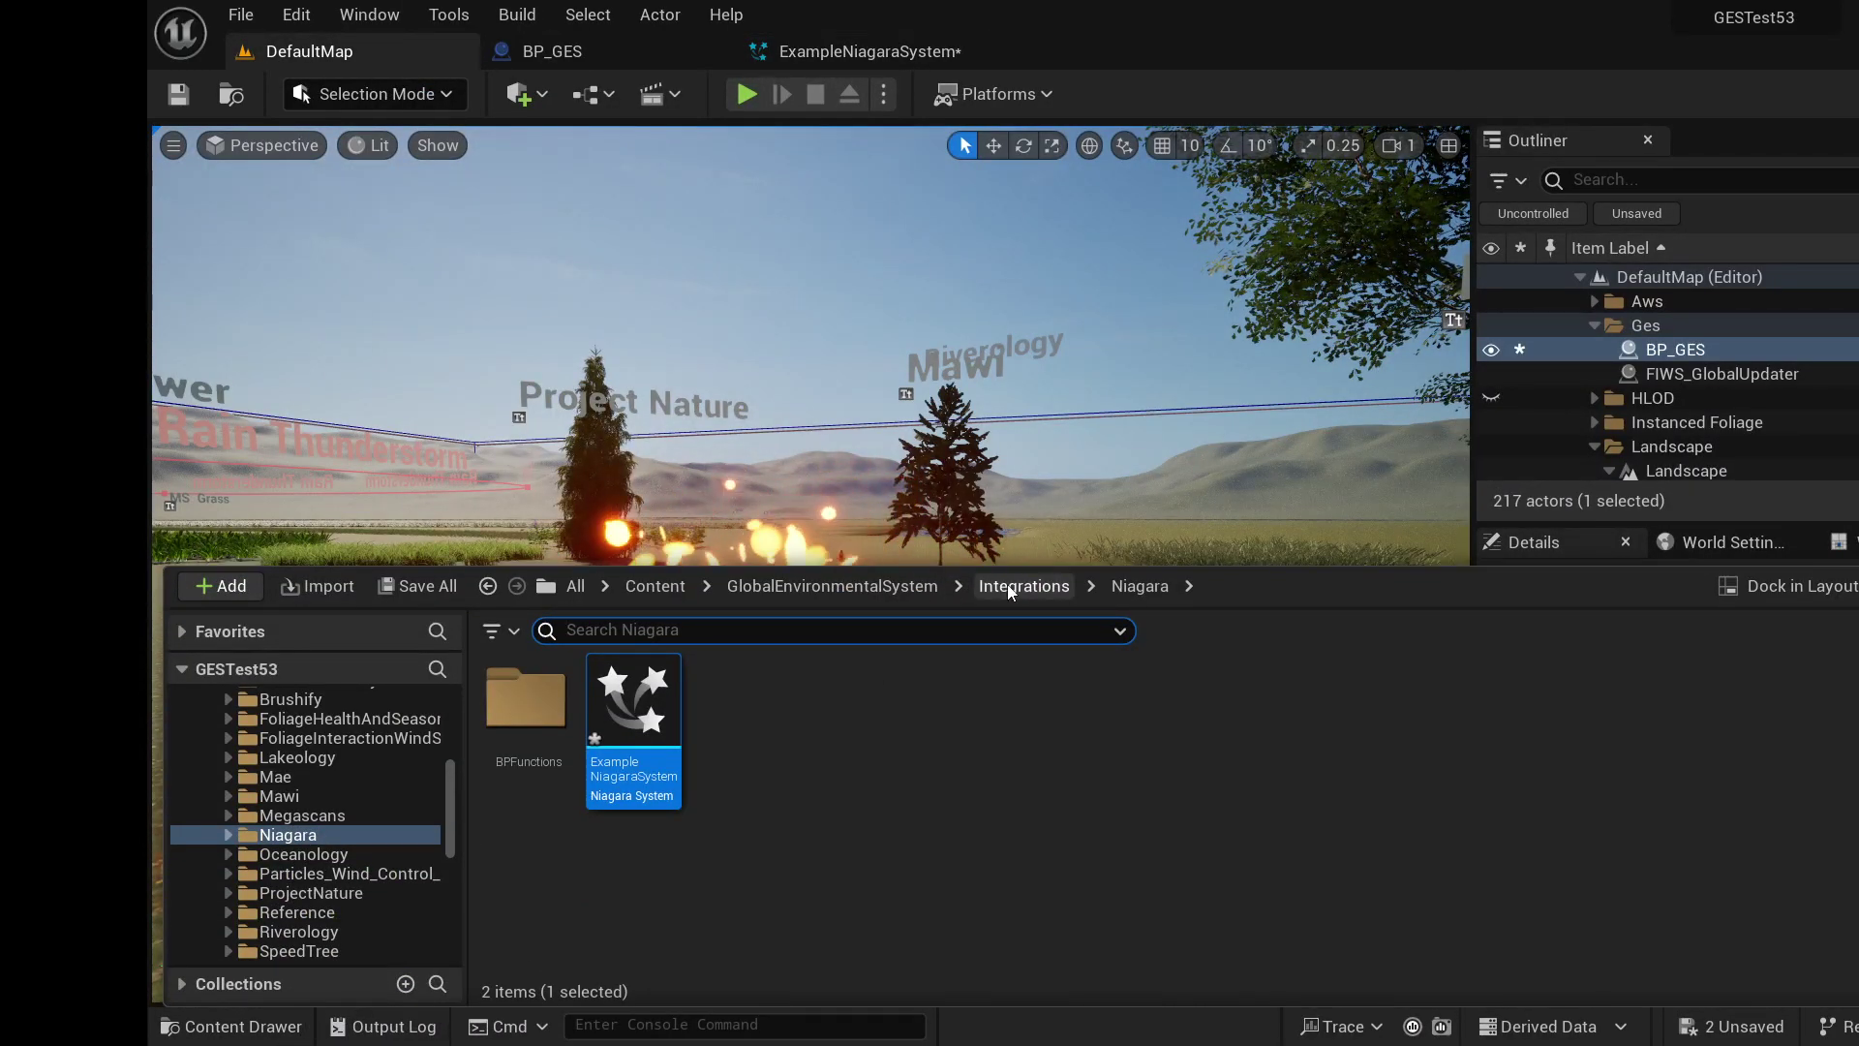
click(833, 586)
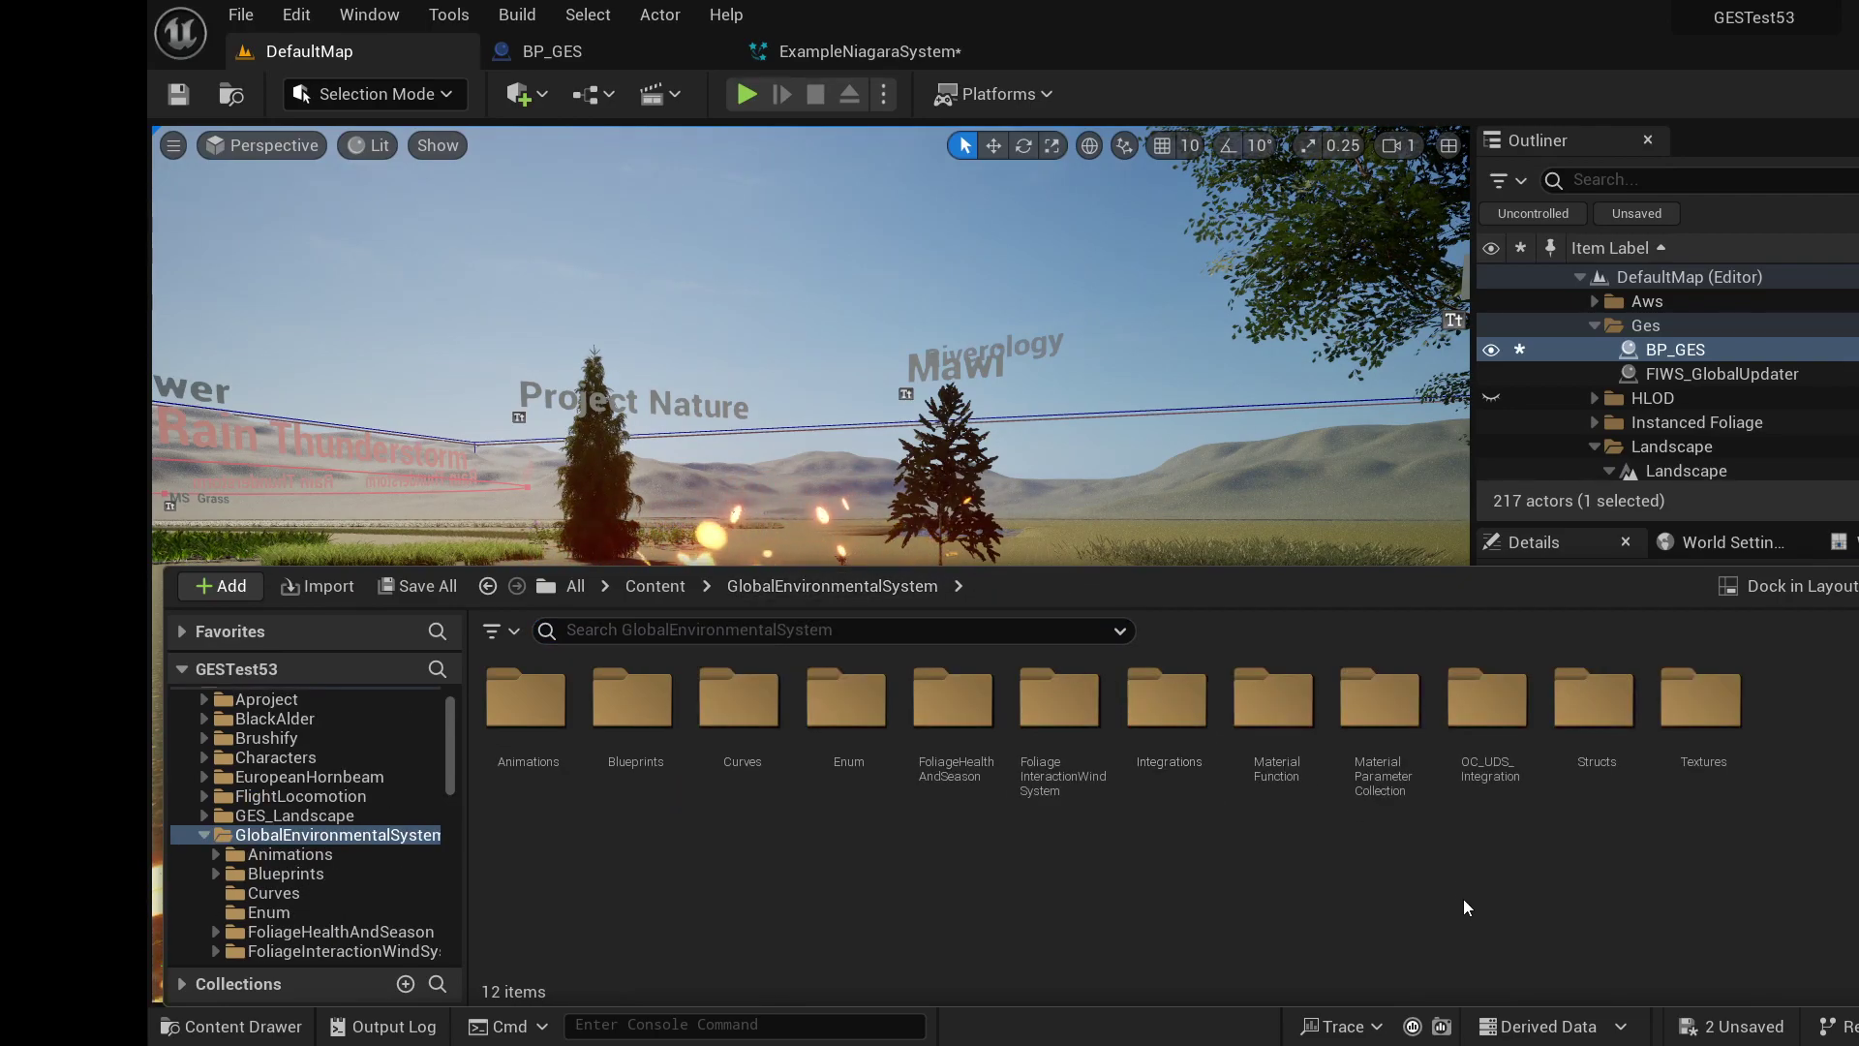
double_click(1383, 712)
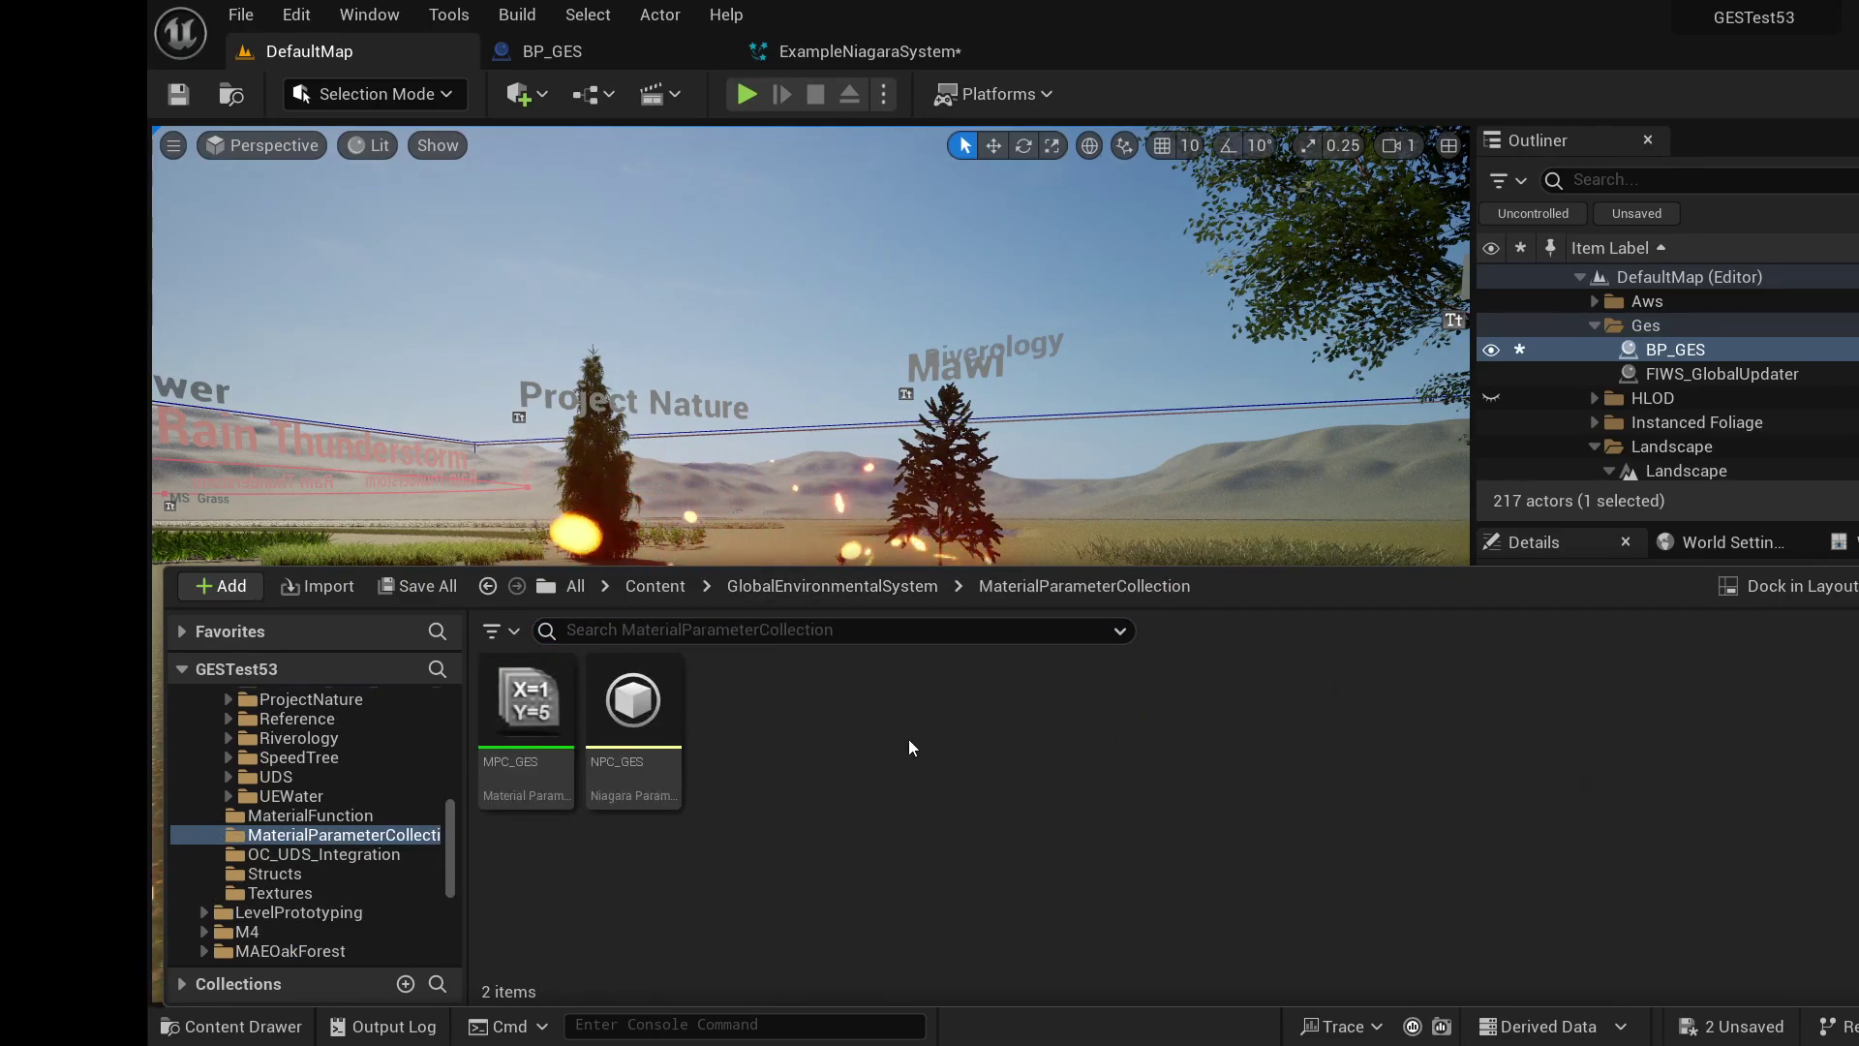
mouse_move(647, 741)
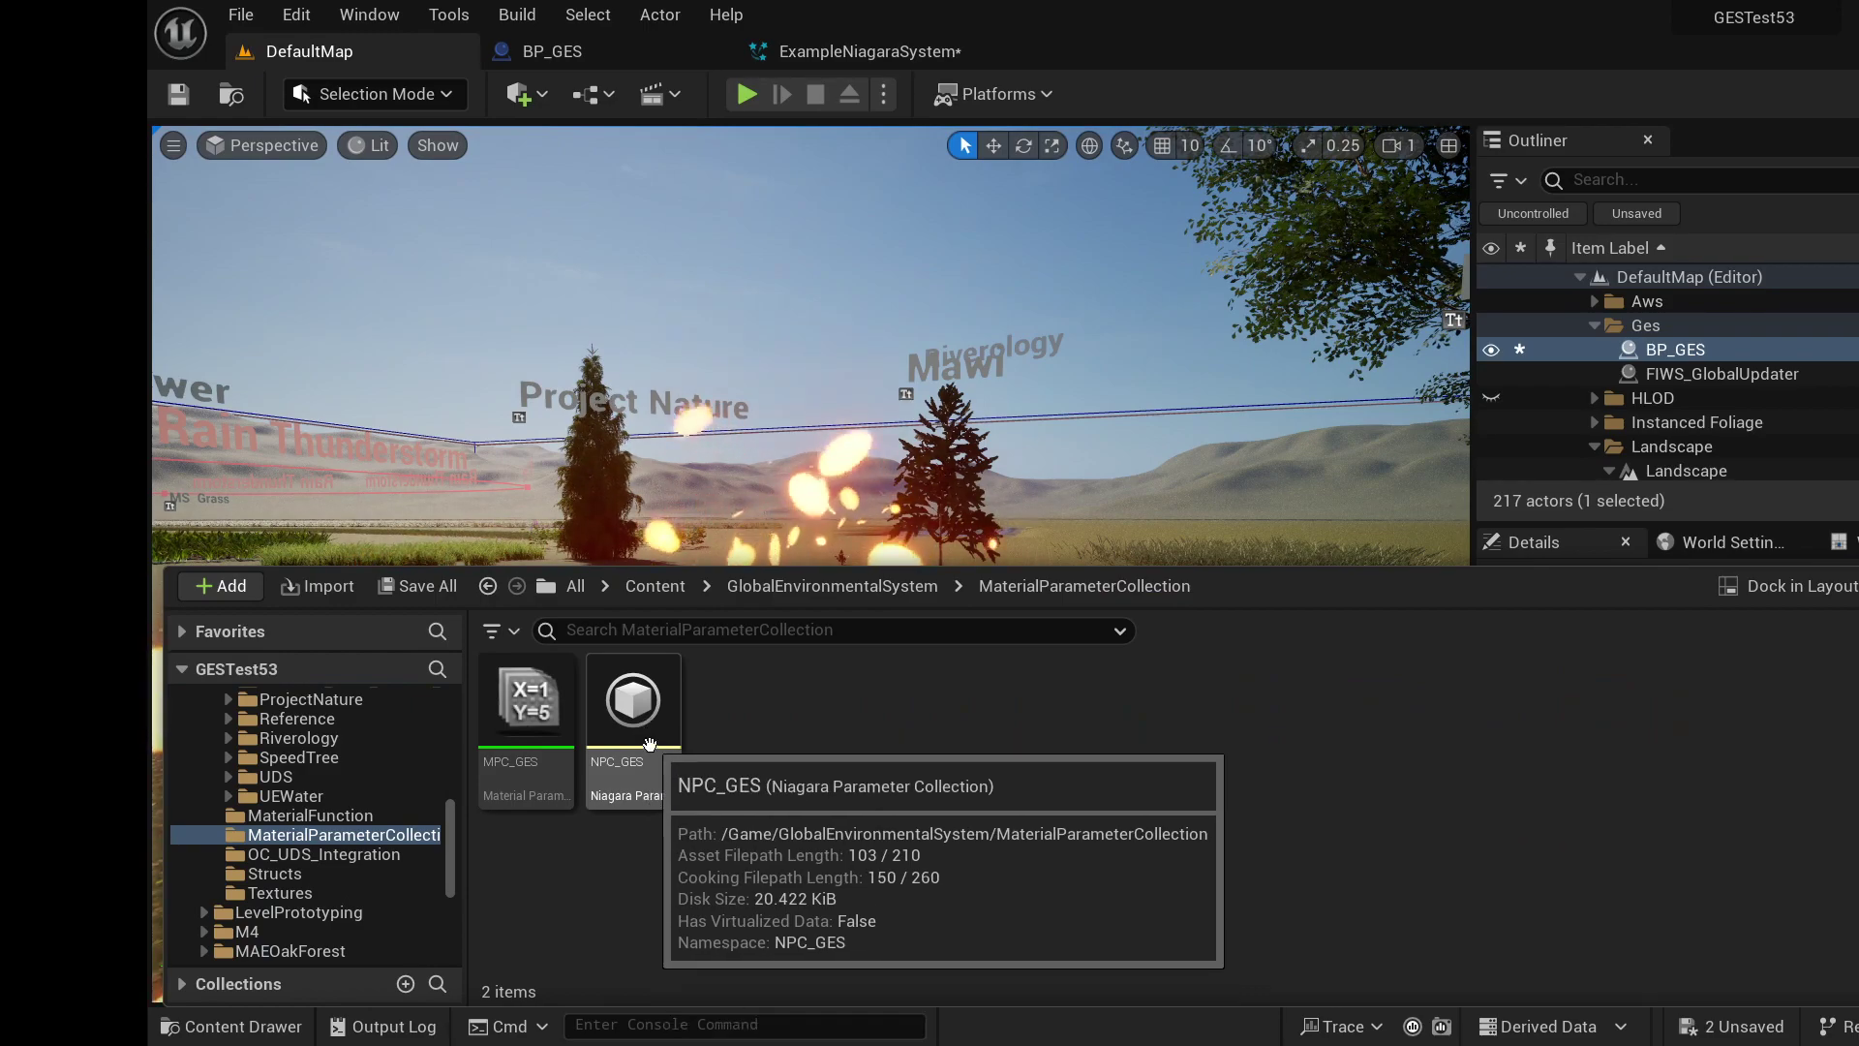
mouse_move(569, 733)
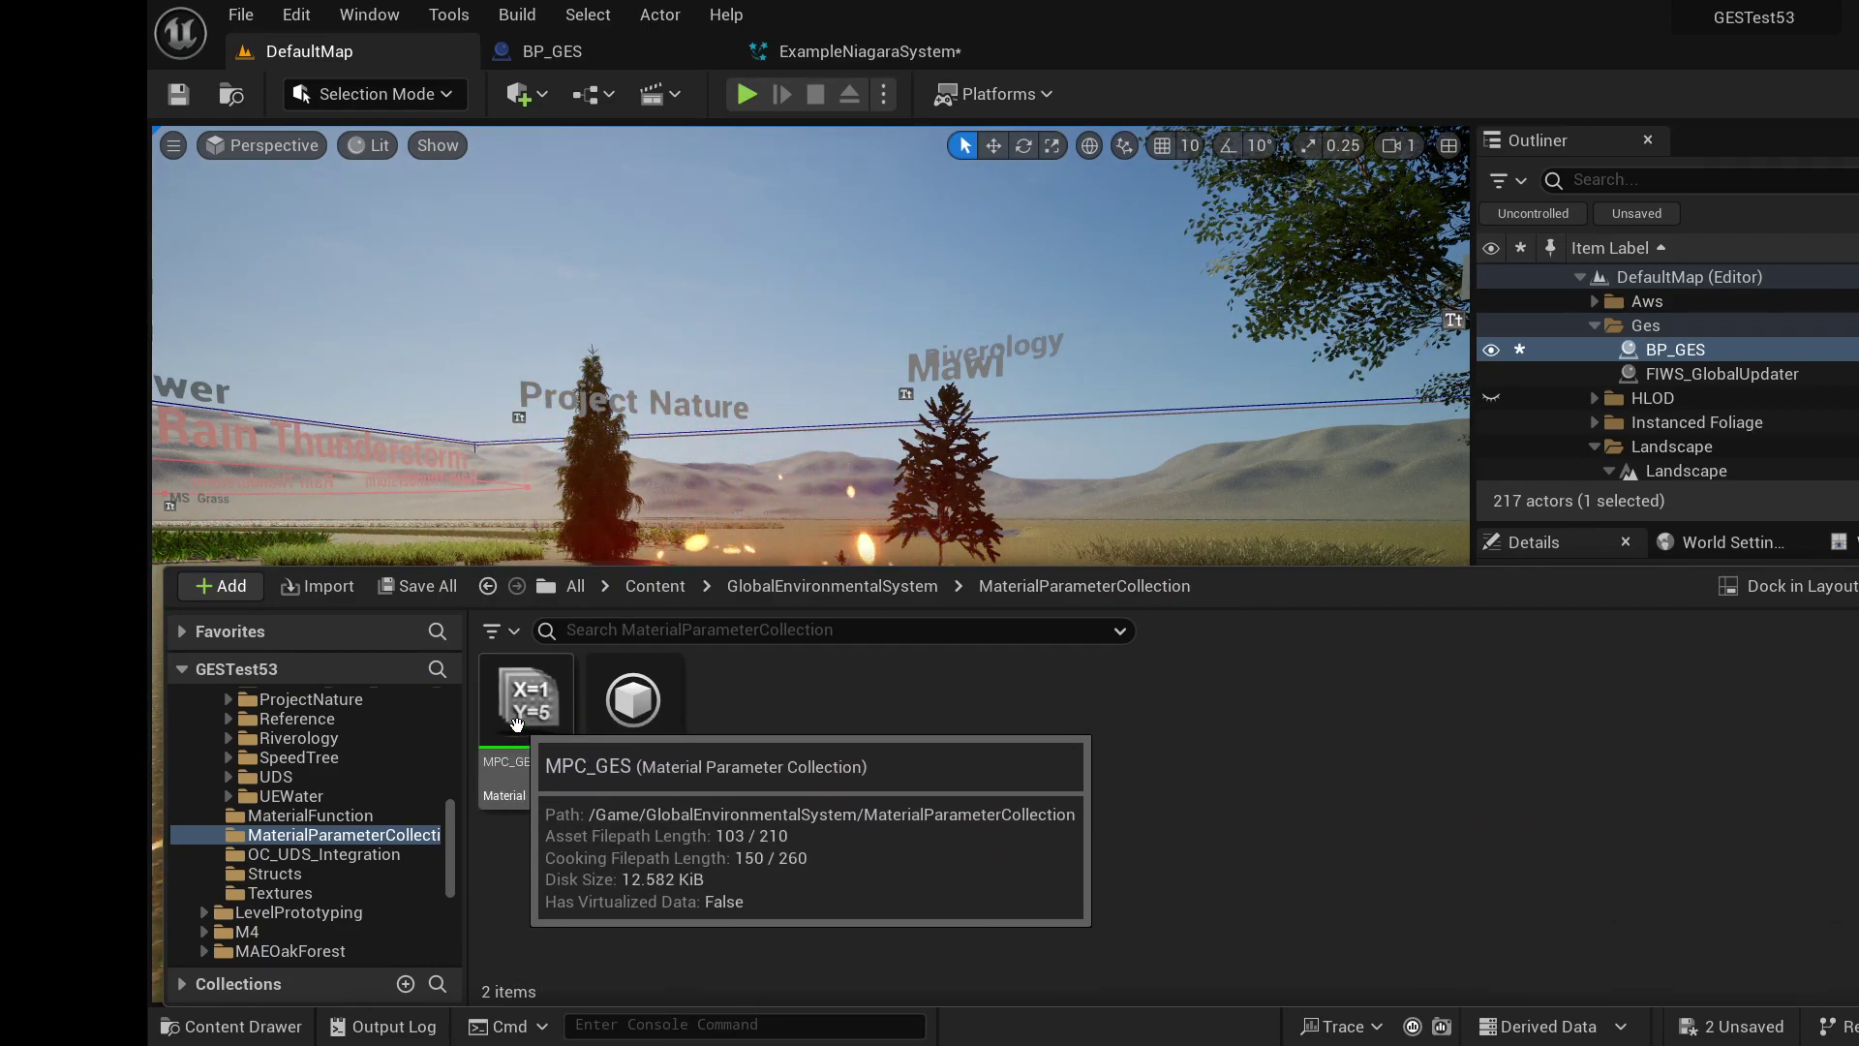
- Open NPC_GES to review its parameters, close it, and reopen the content drawer
double_click(633, 701)
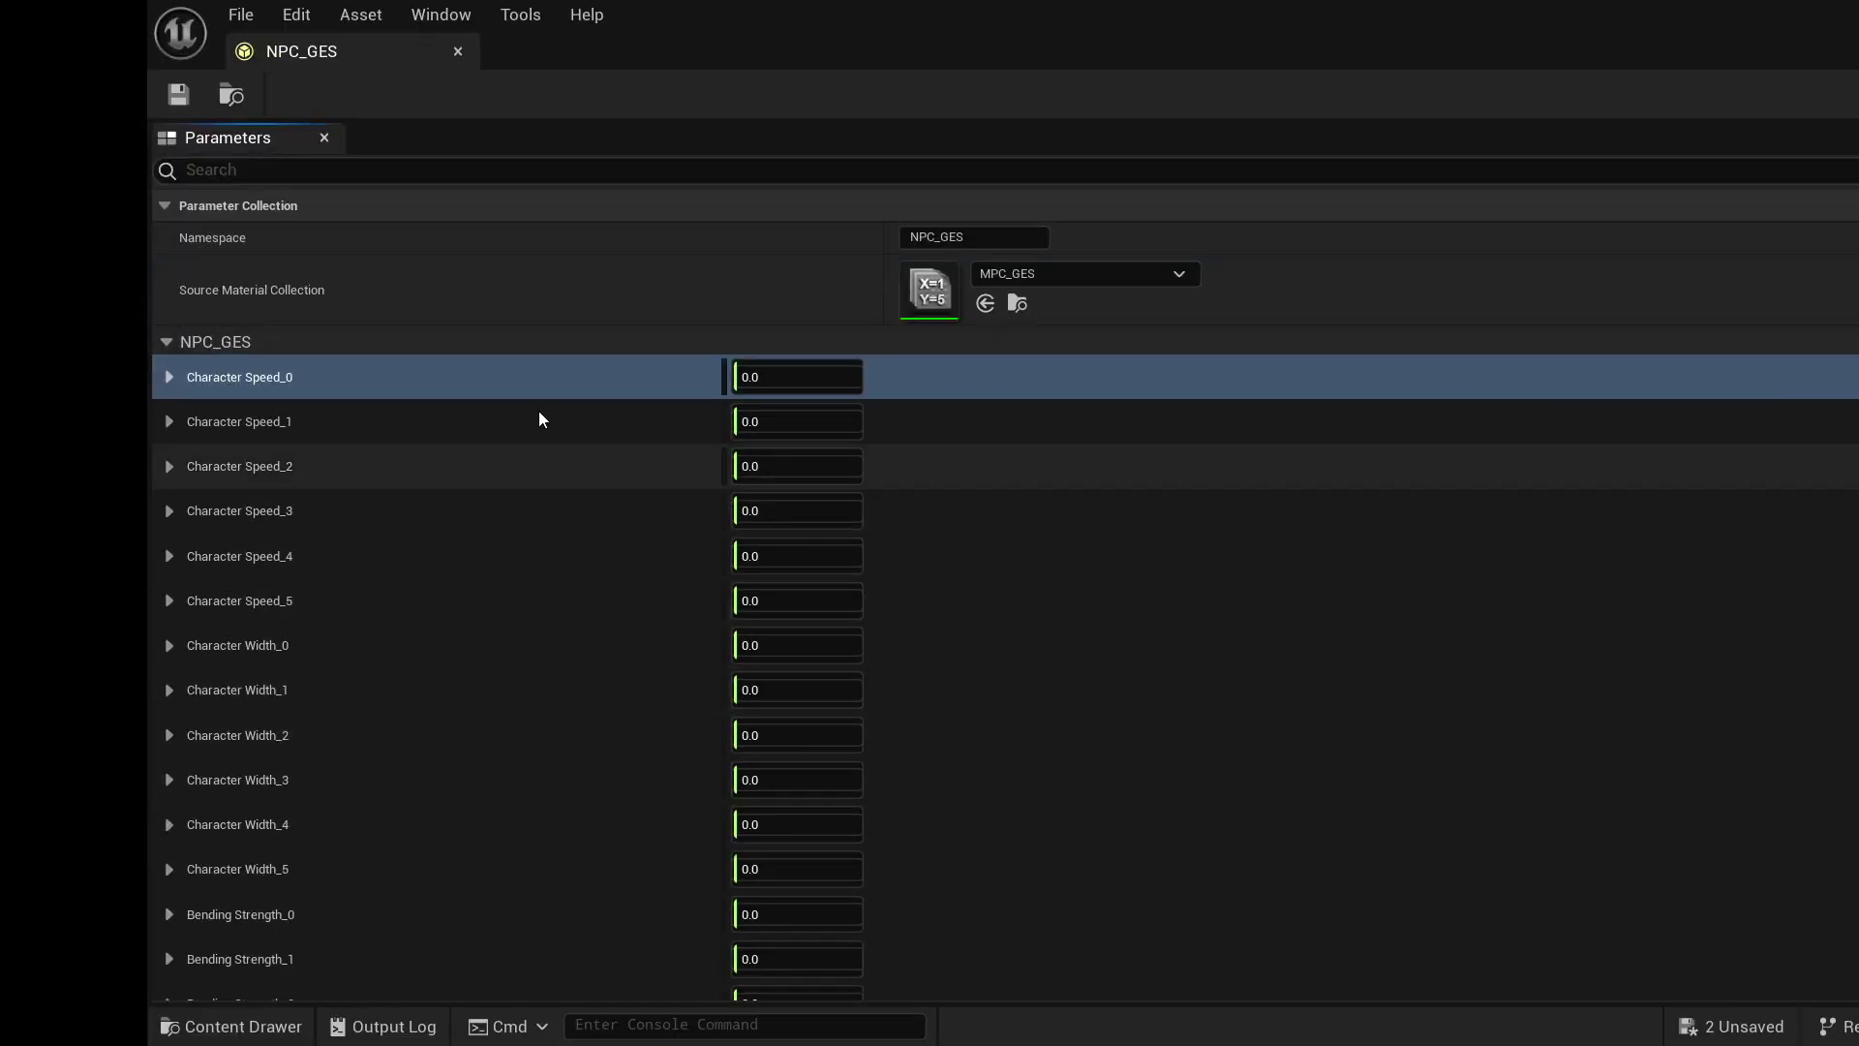
scroll(530, 562, down, 15)
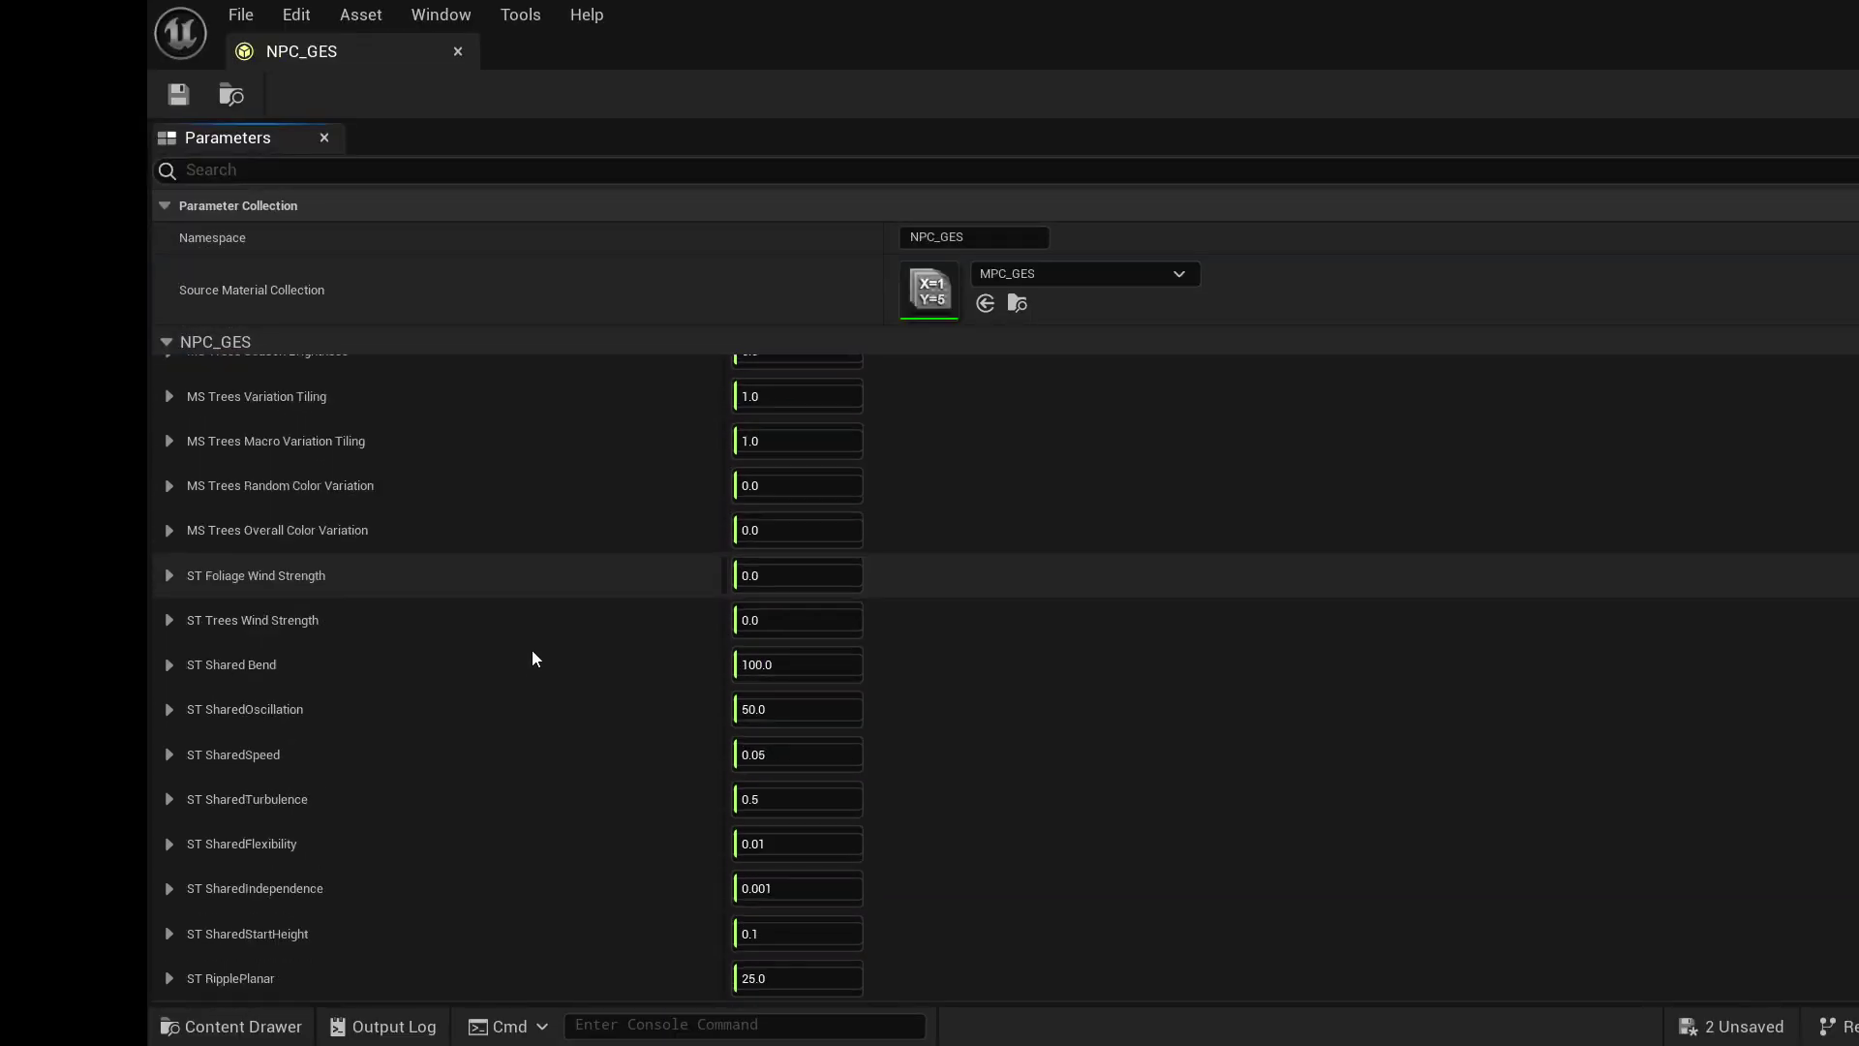
scroll(532, 649, up, 1)
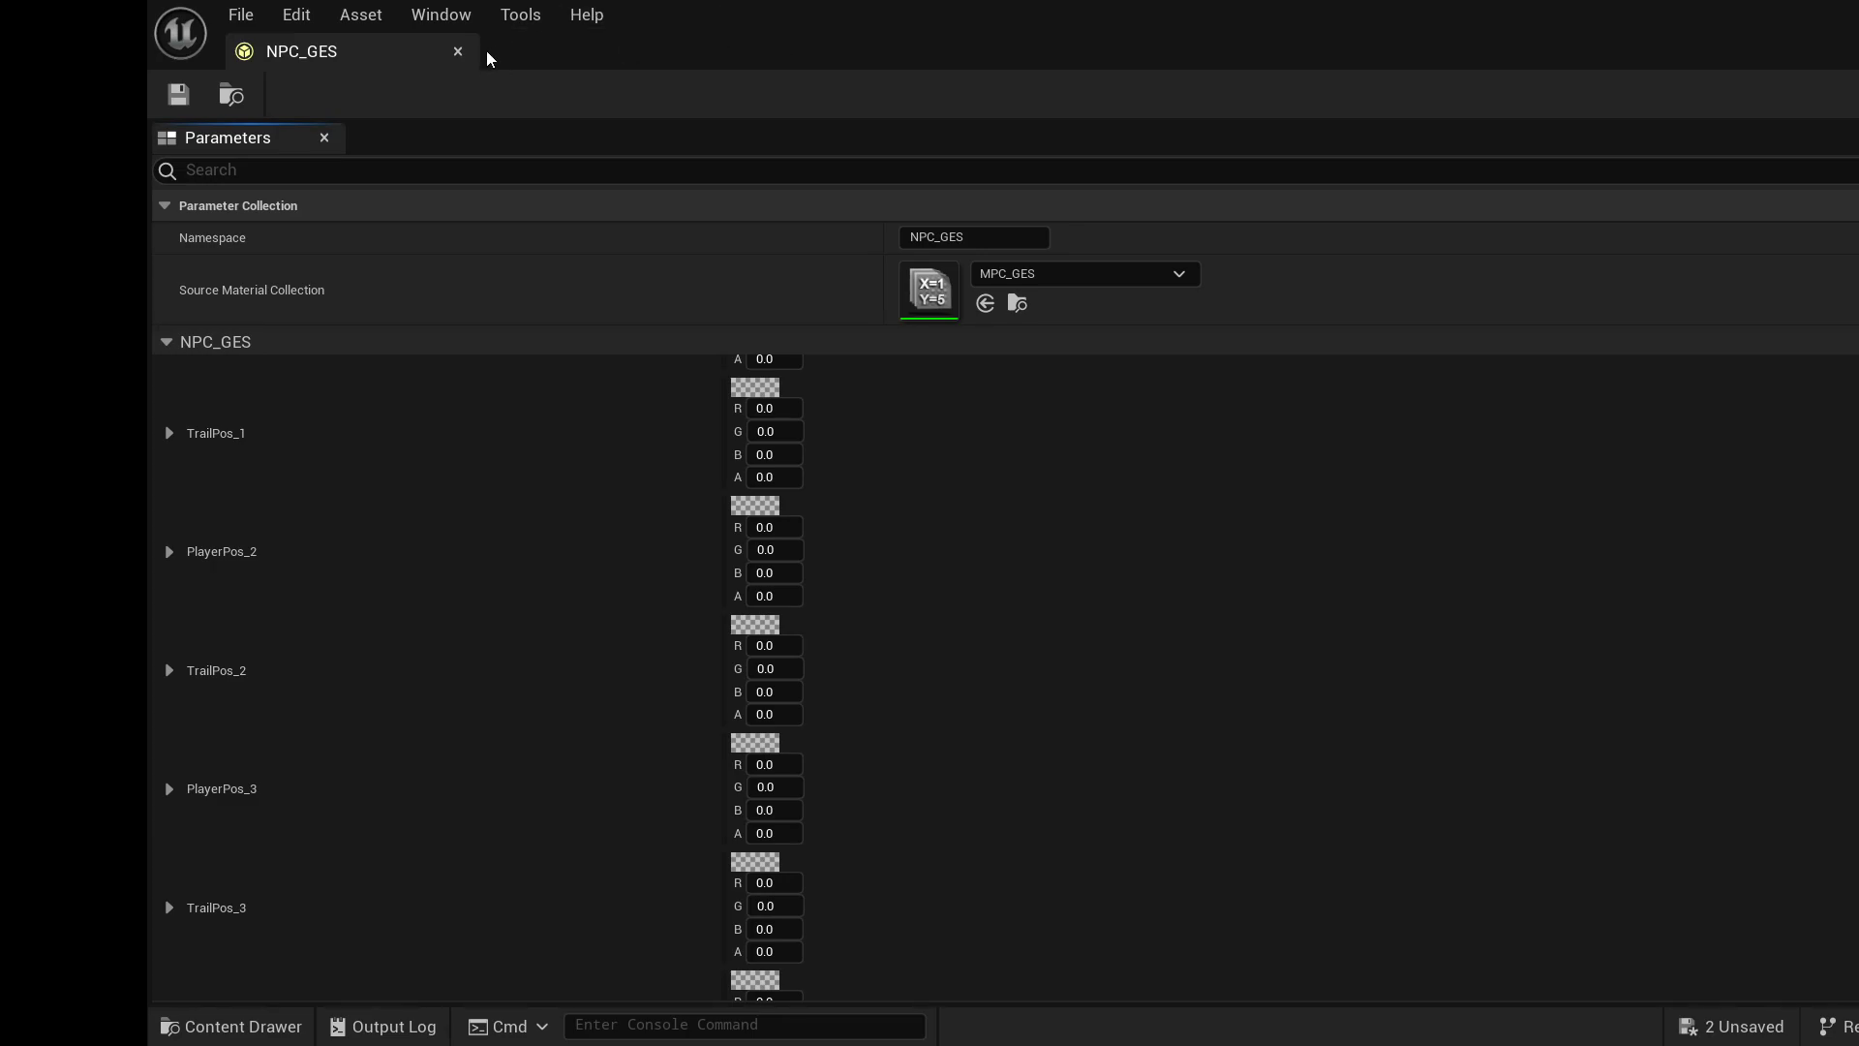
click(458, 53)
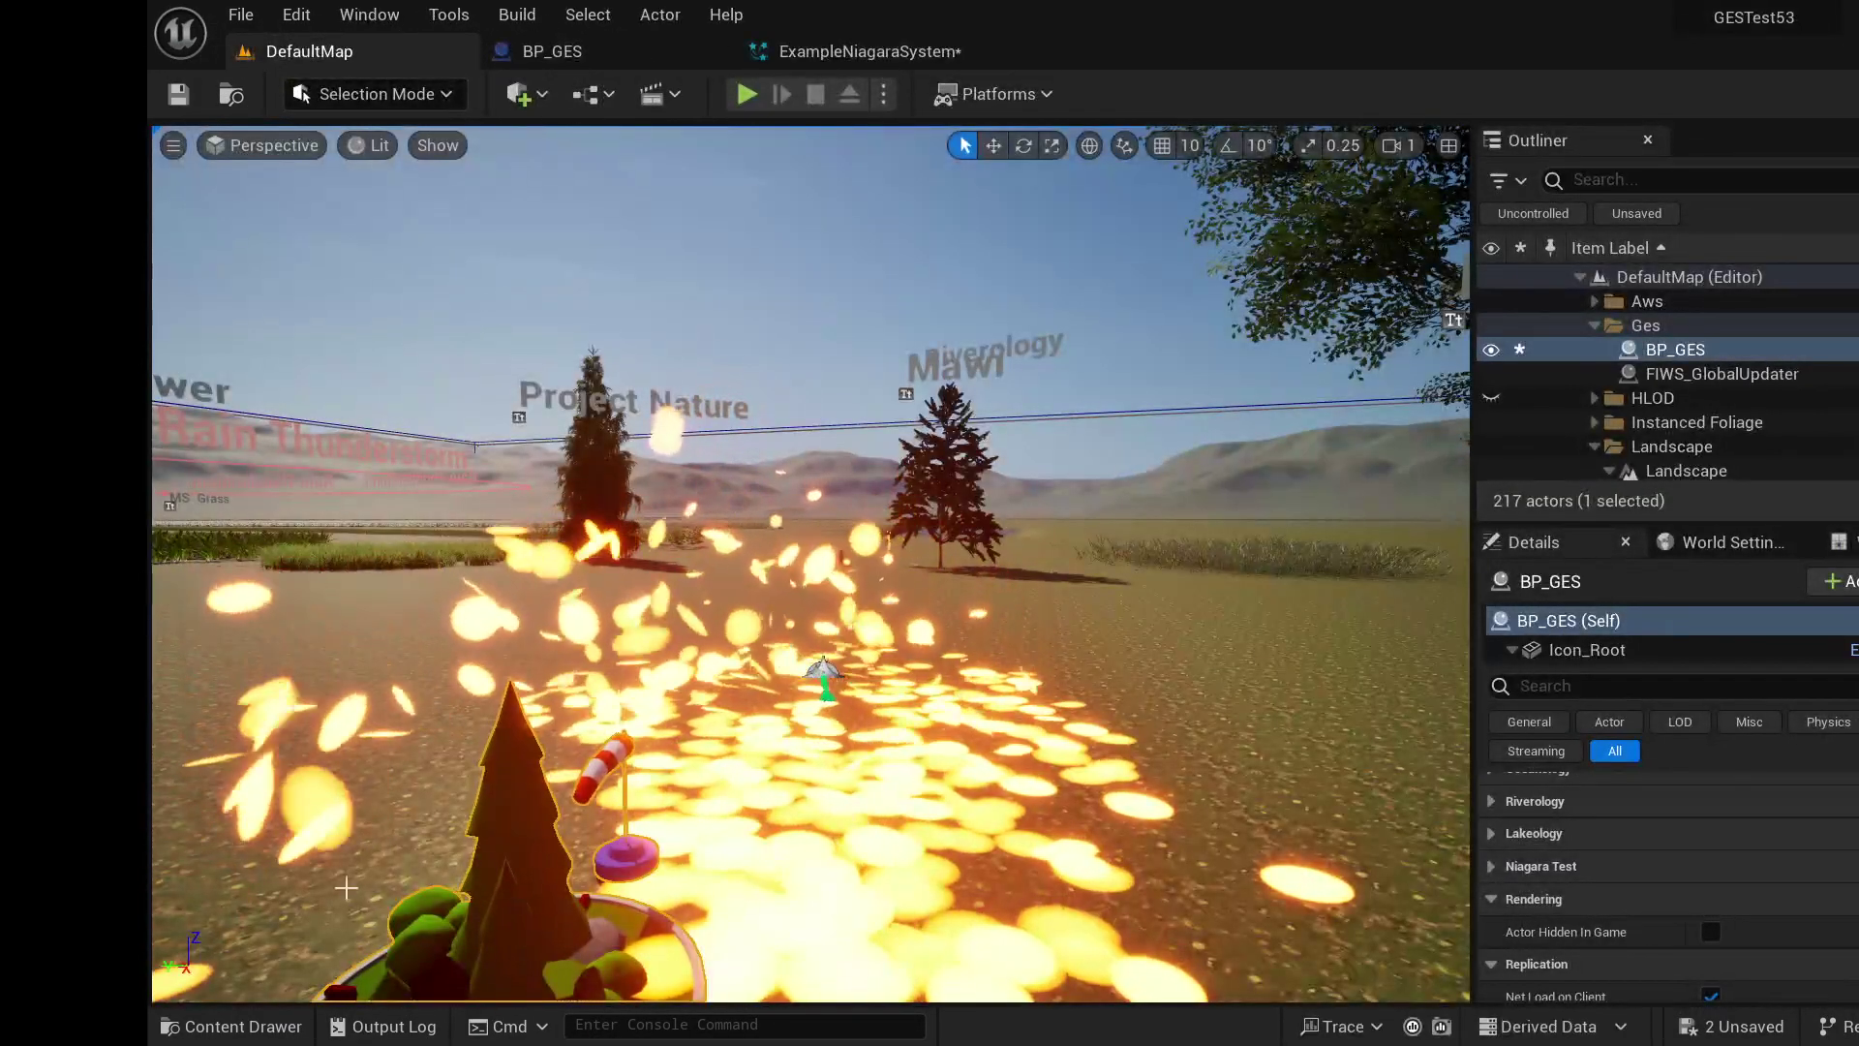
click(231, 1026)
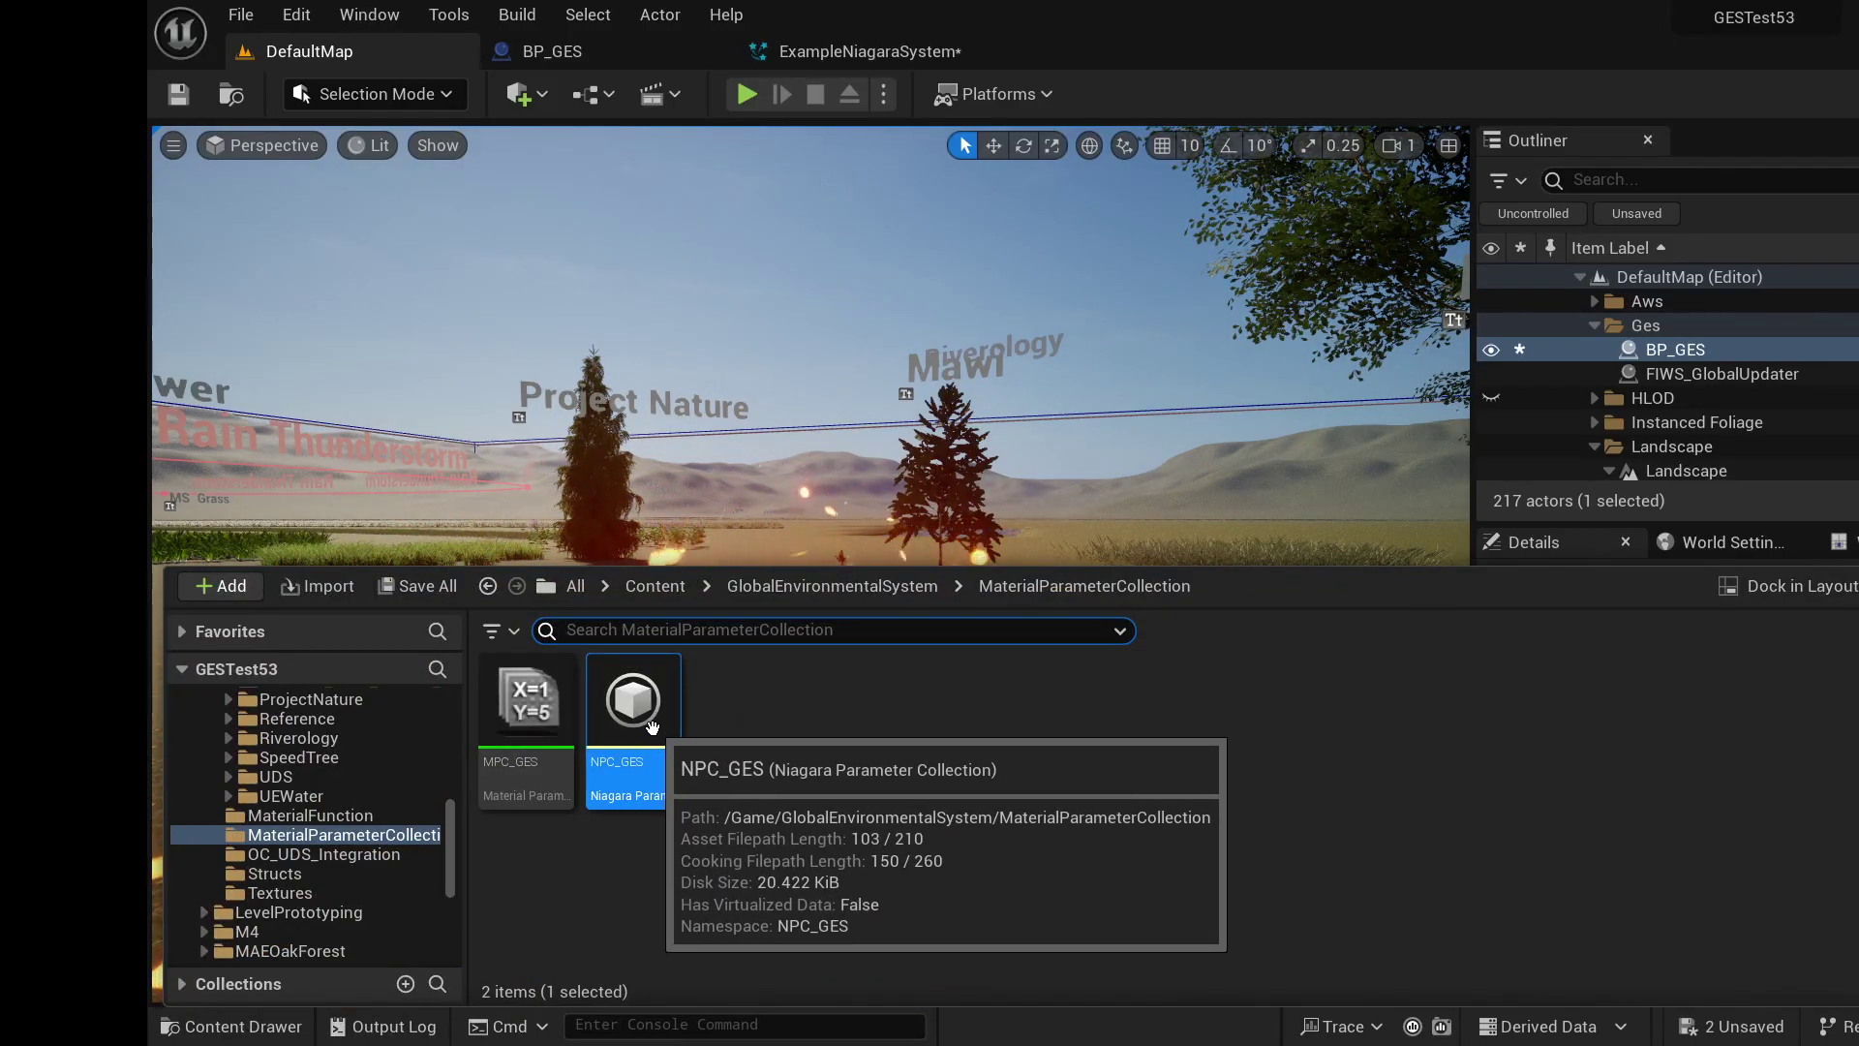
- Search 'ges' to add NiagaraWindForece as a collection parameter, drag it onto Wind Speed, and save
click(857, 44)
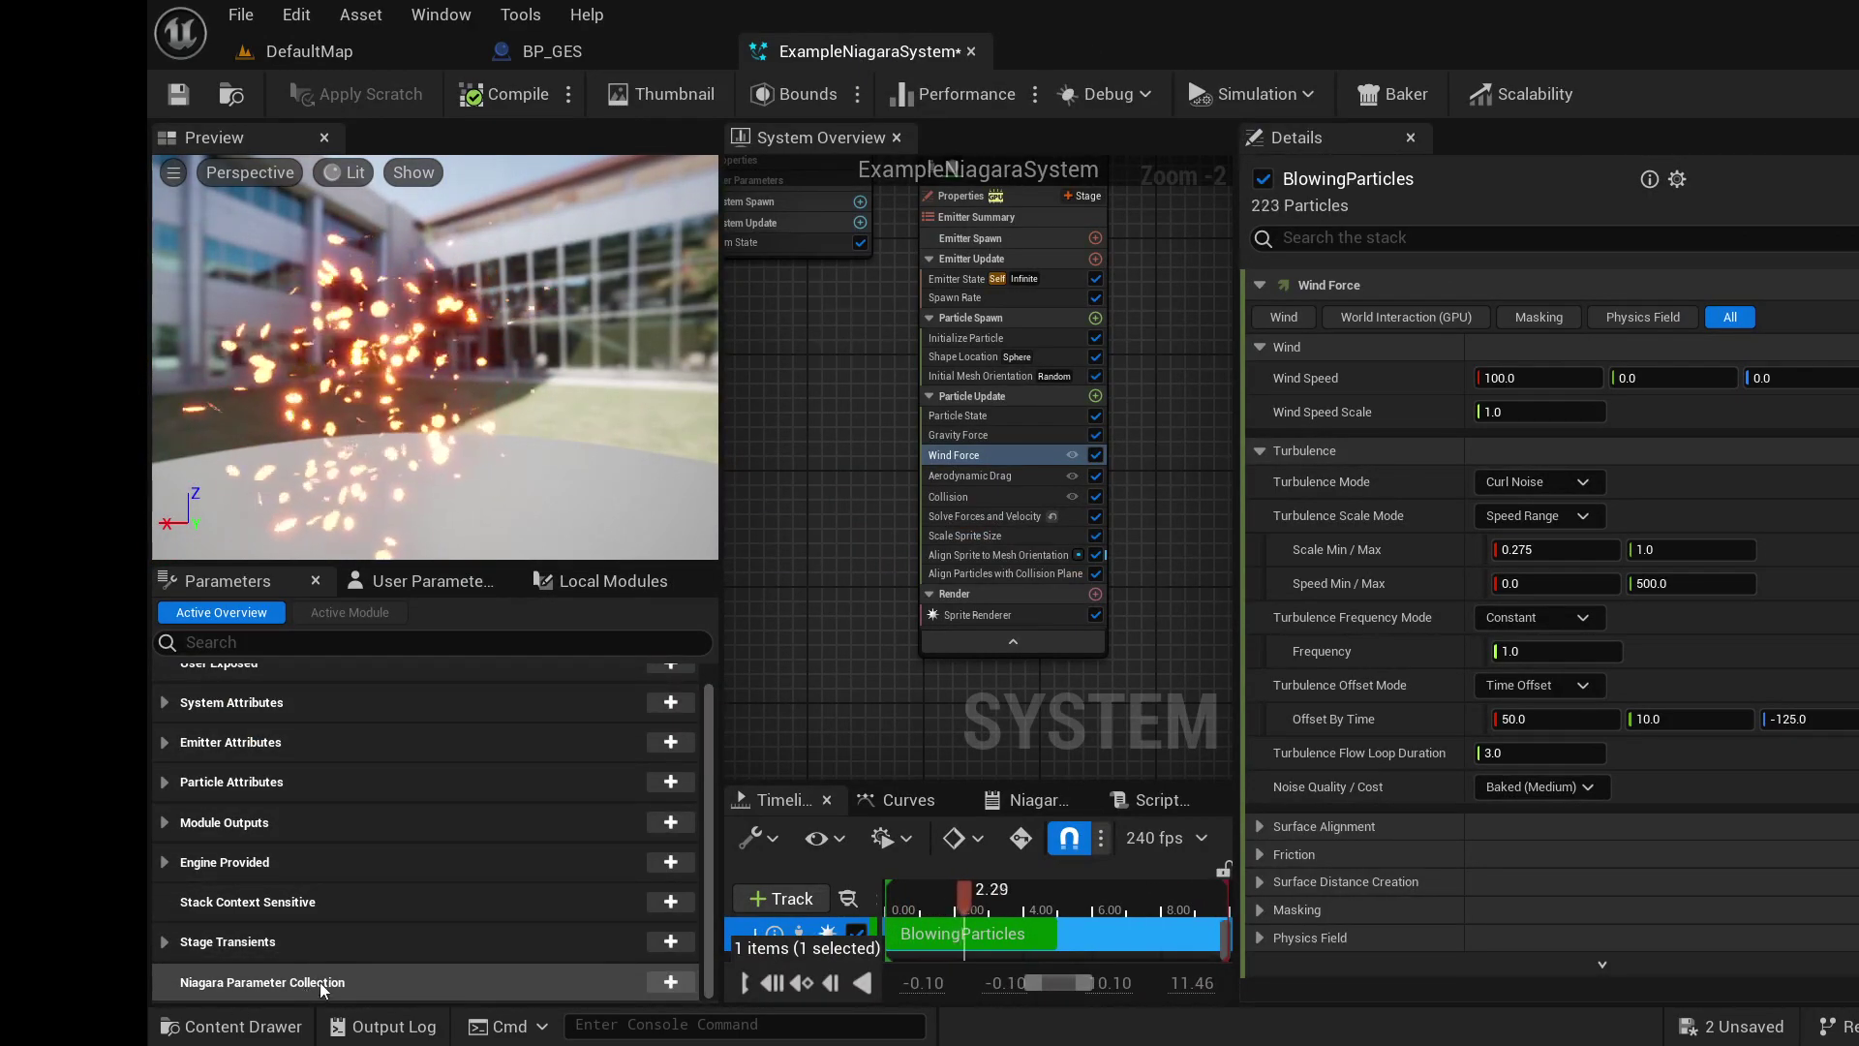
click(672, 983)
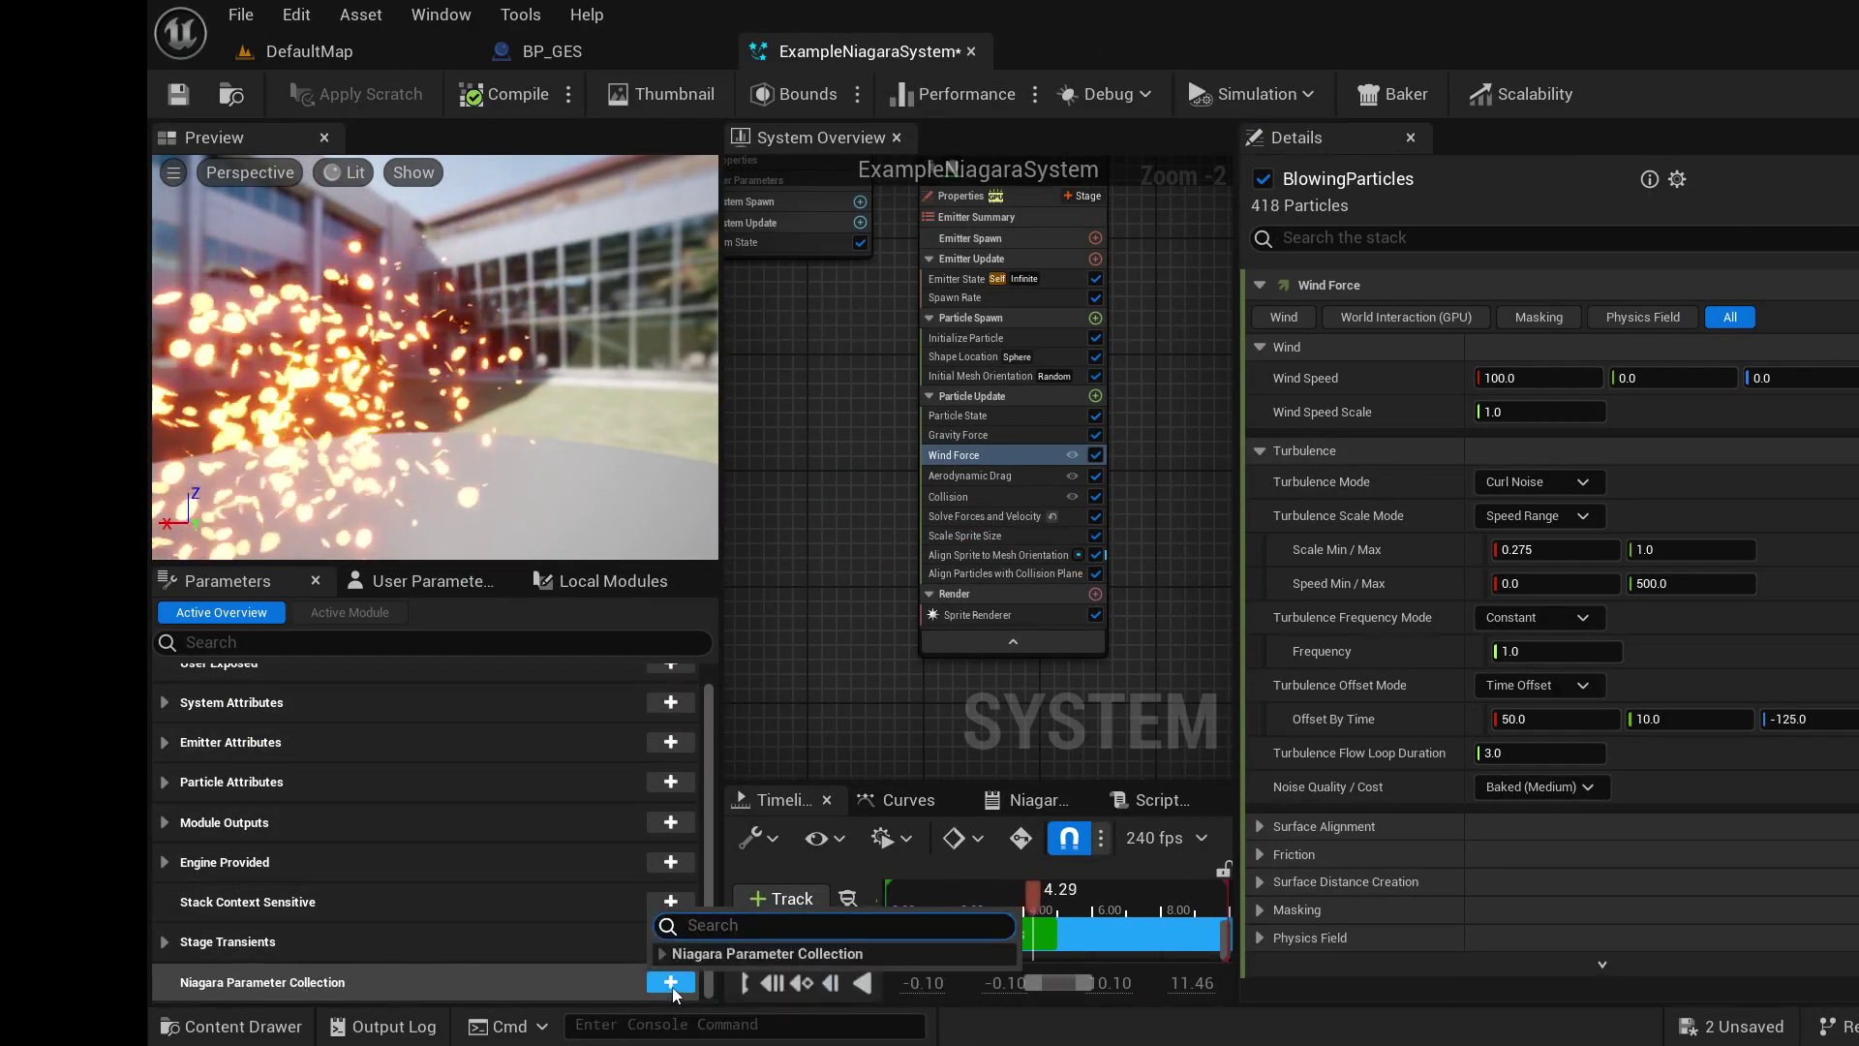
text(ges)
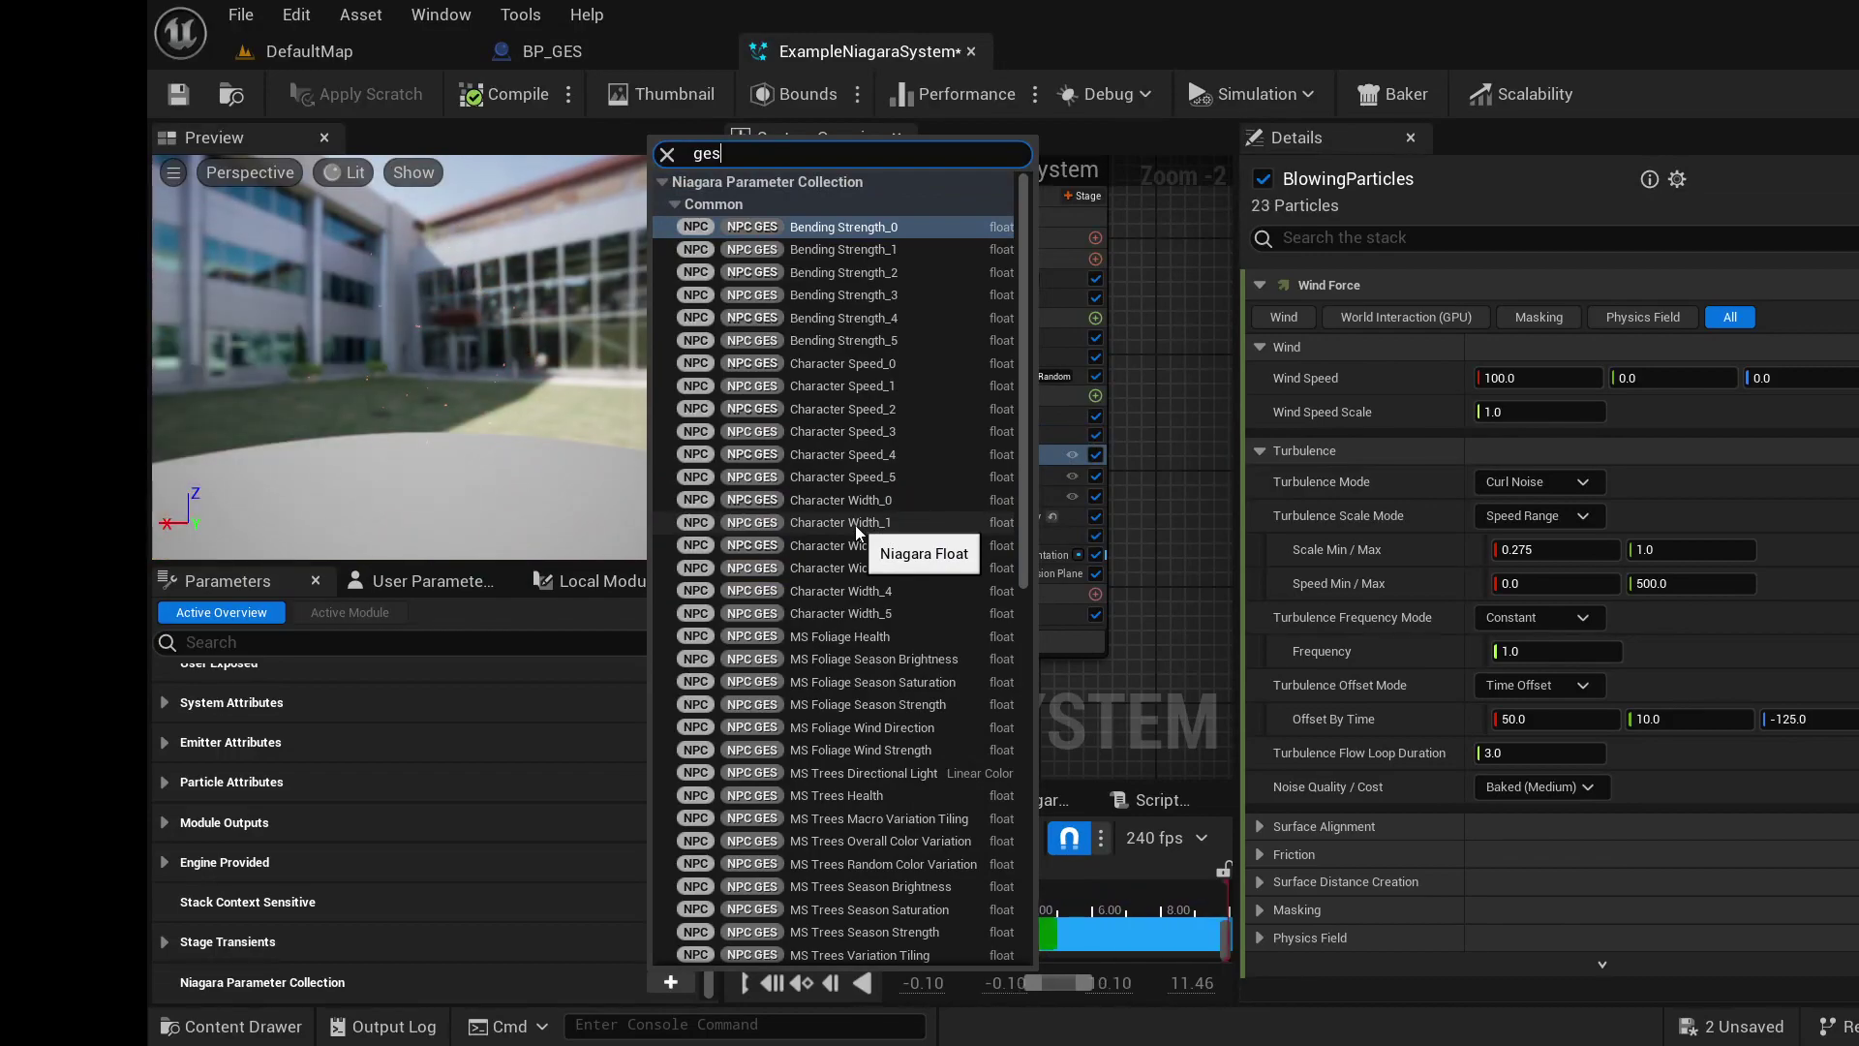
scroll(847, 584, down, 3)
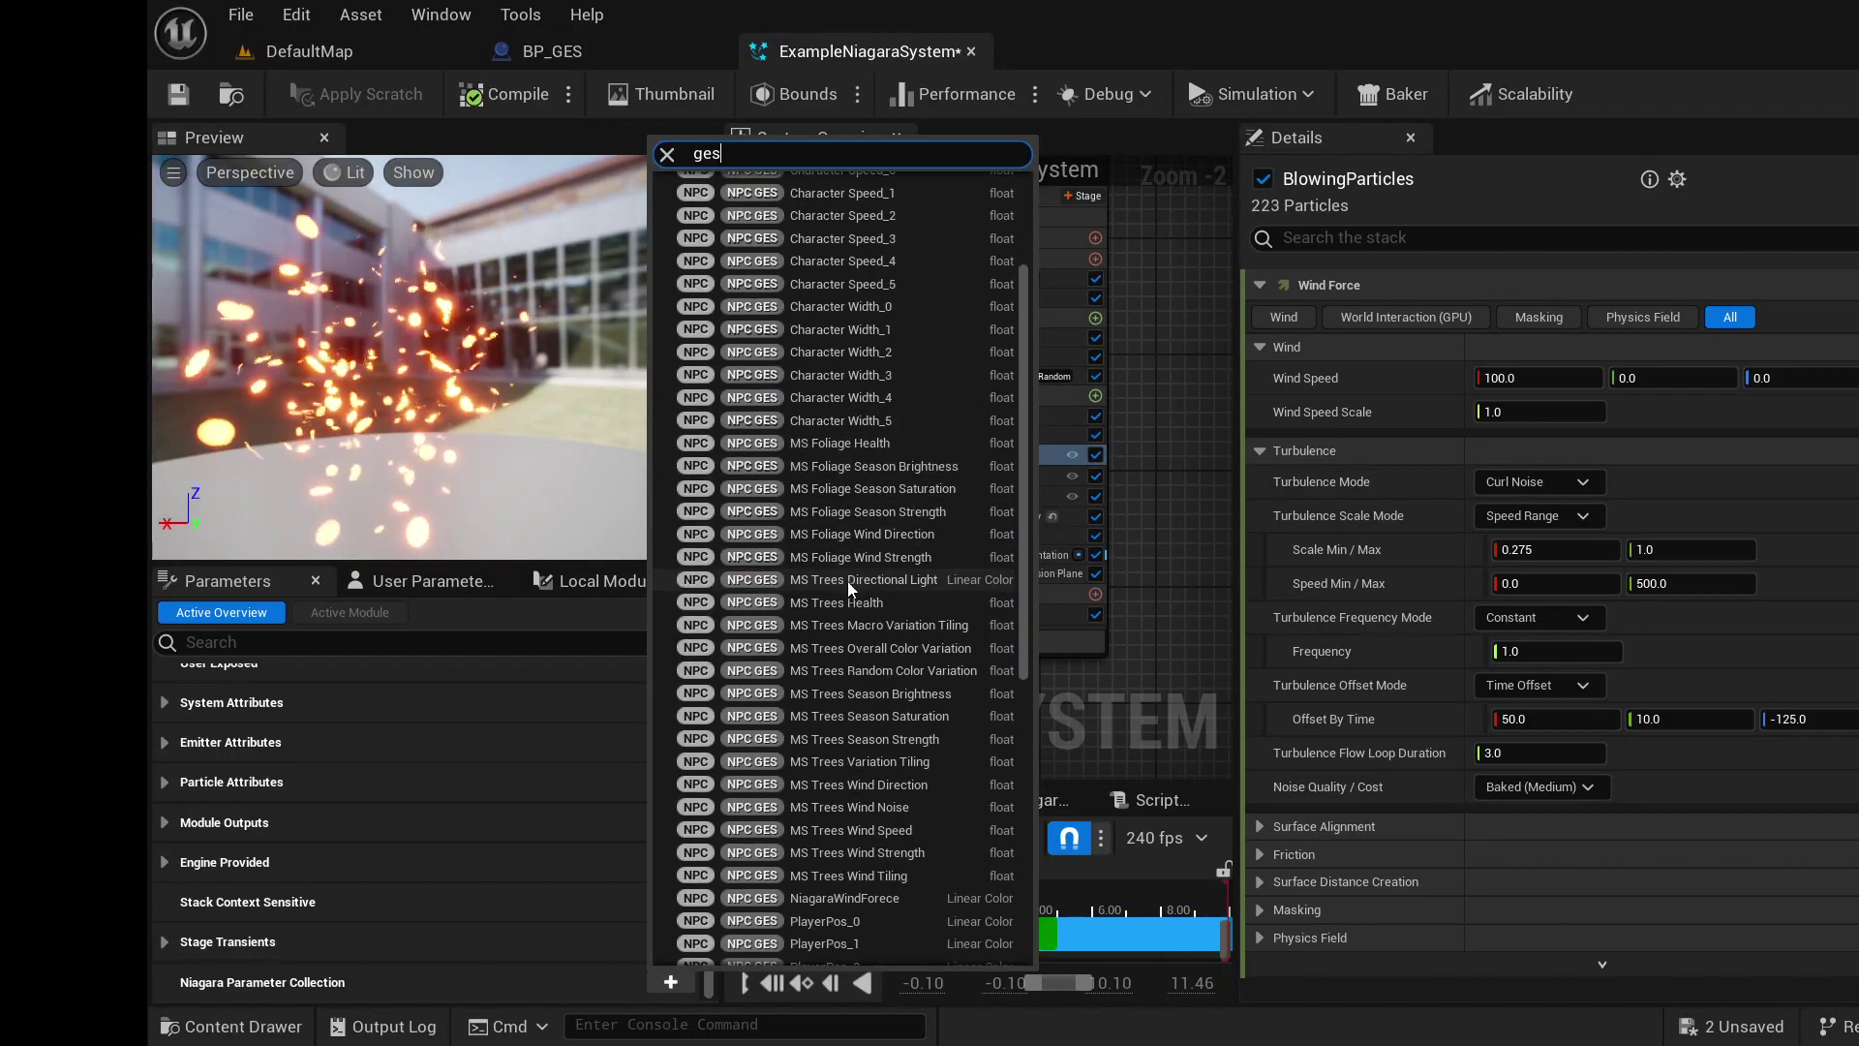
scroll(844, 669, down, 2)
click(848, 738)
drag(420, 995, 1524, 370)
click(177, 101)
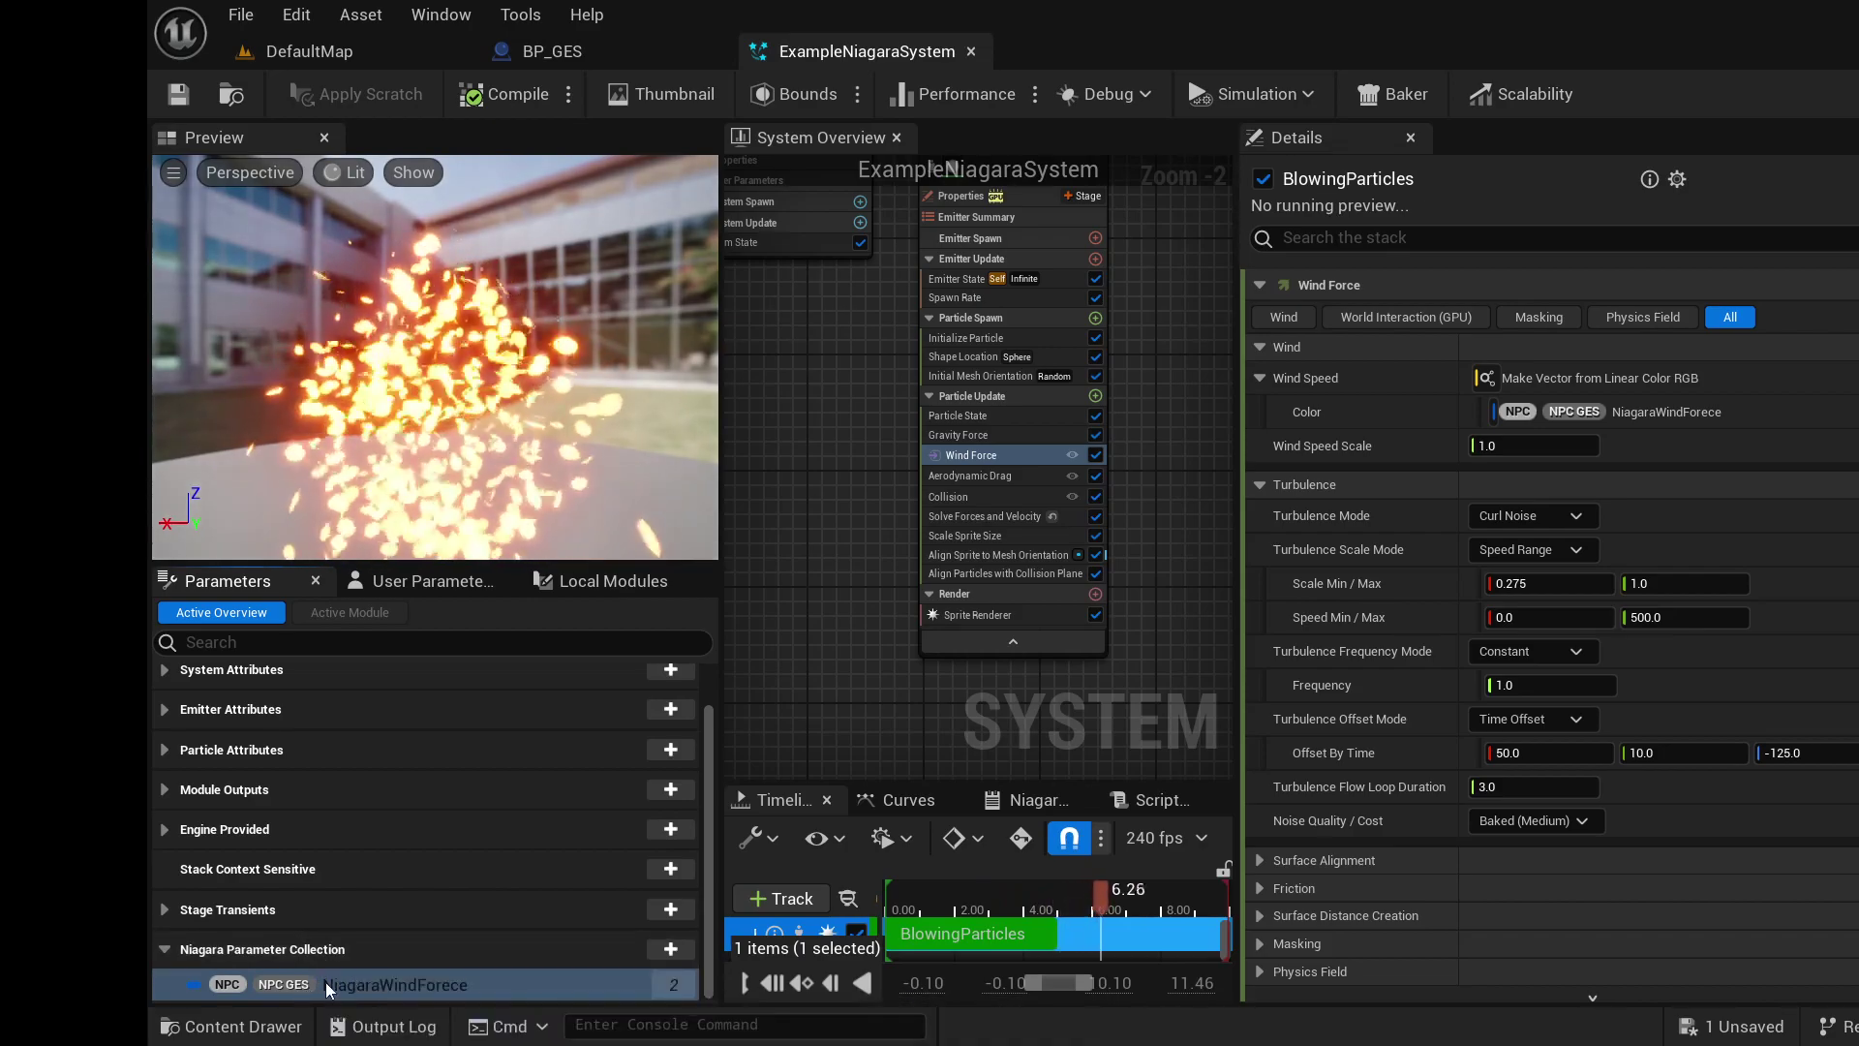
- Select BlowingParticles' Wind Force module, whose Wind Speed comes from NPC_GES NiagaraWindForce via Make Vector from Linear Color
scroll(846, 531, up, 2)
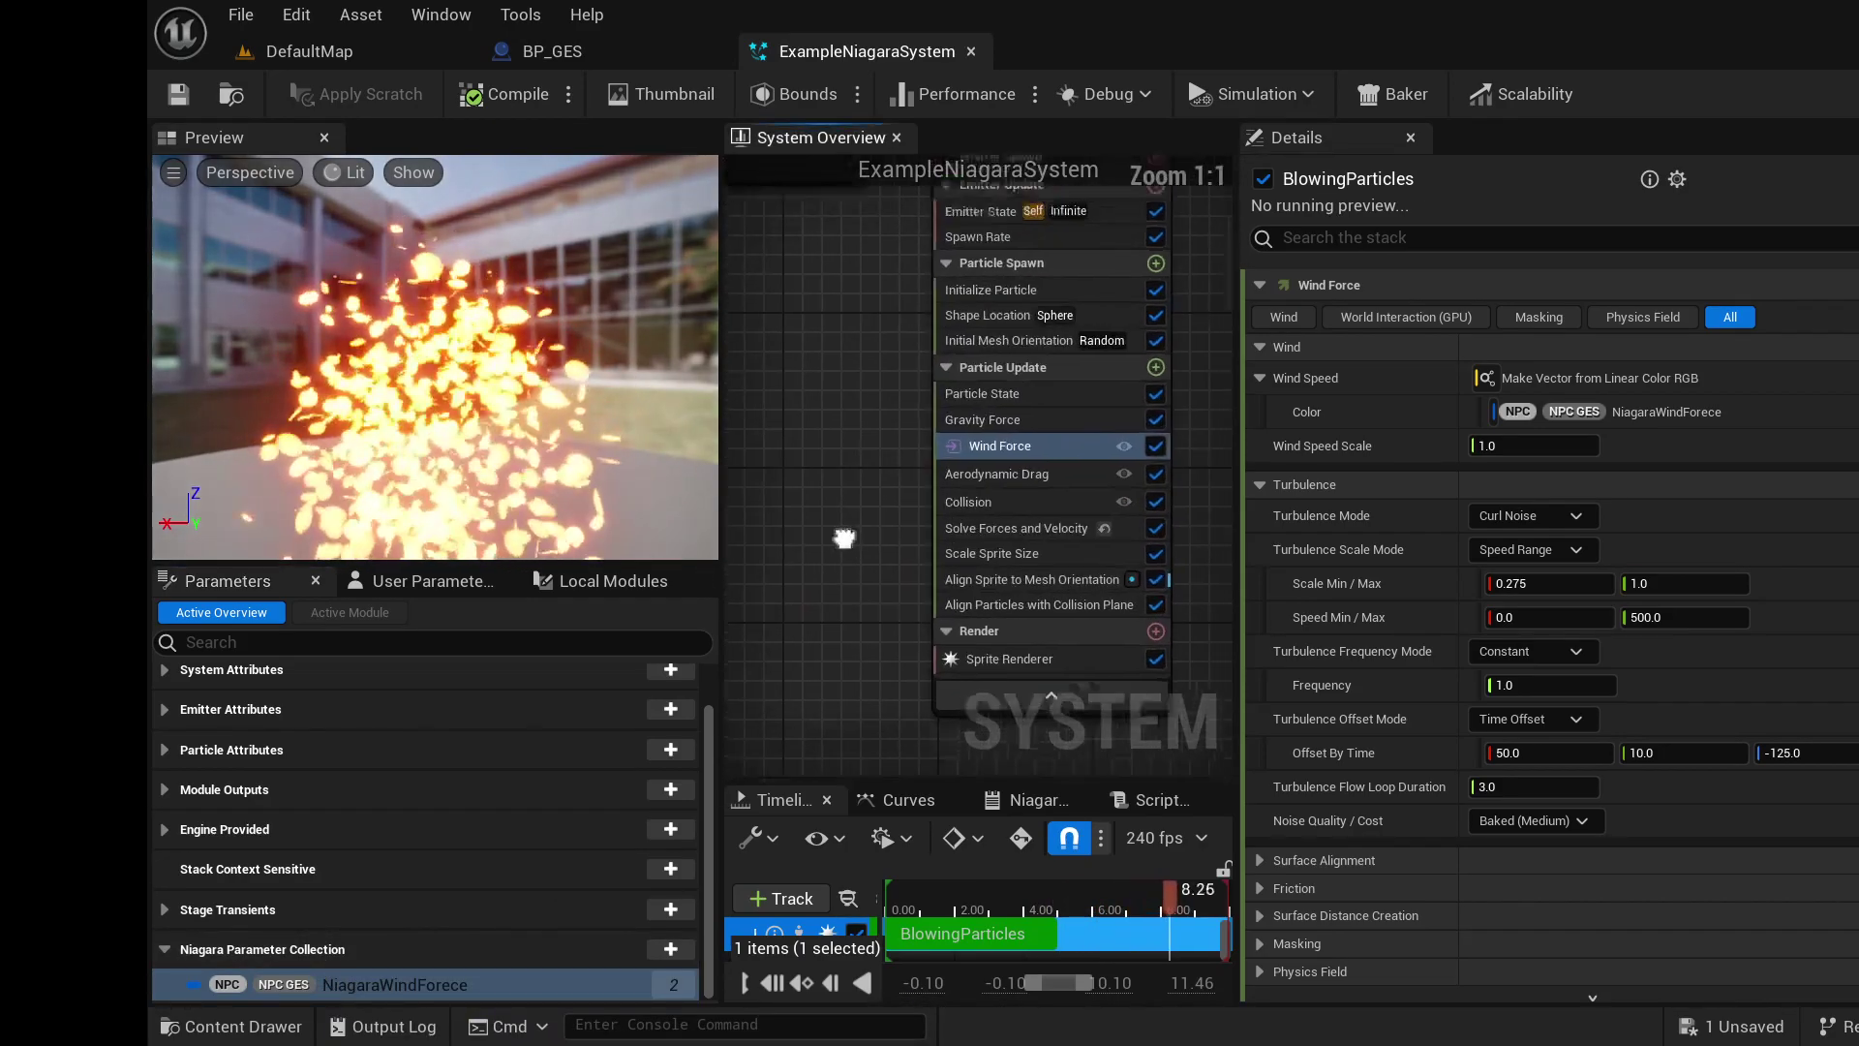
right_drag(816, 645, 810, 593)
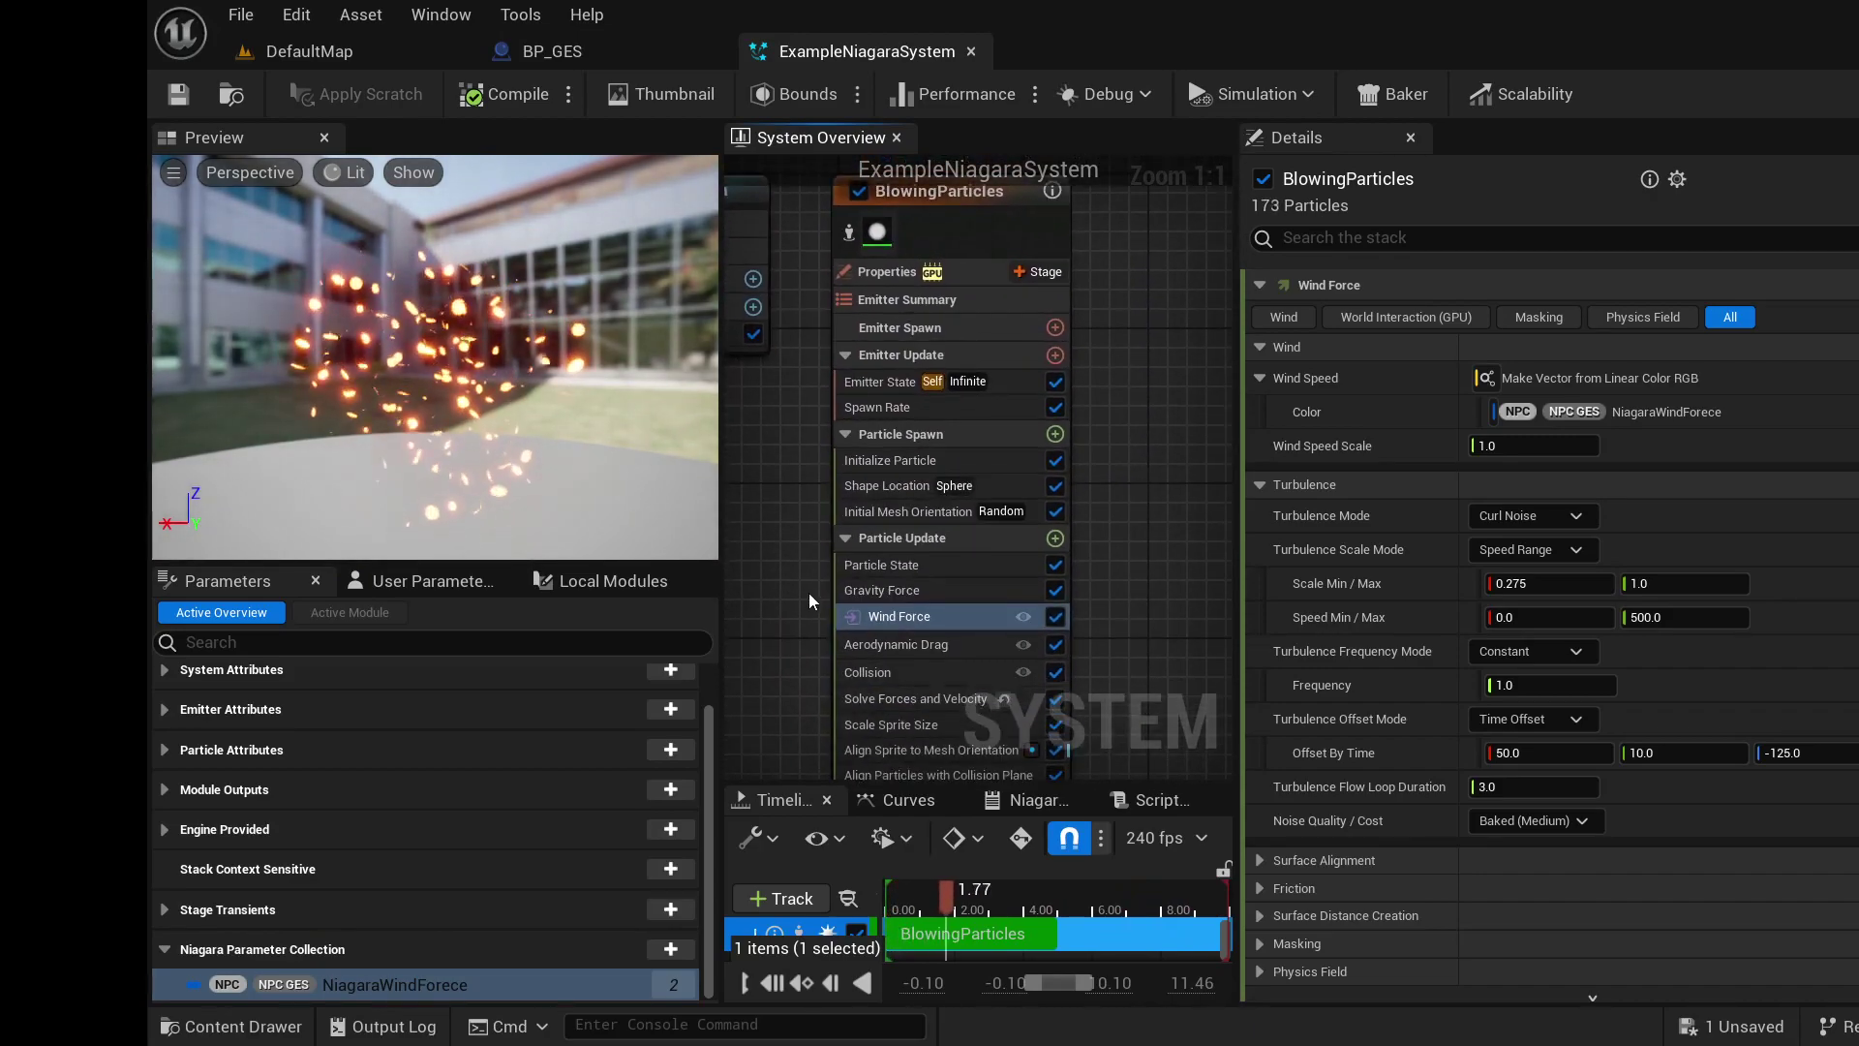
click(910, 615)
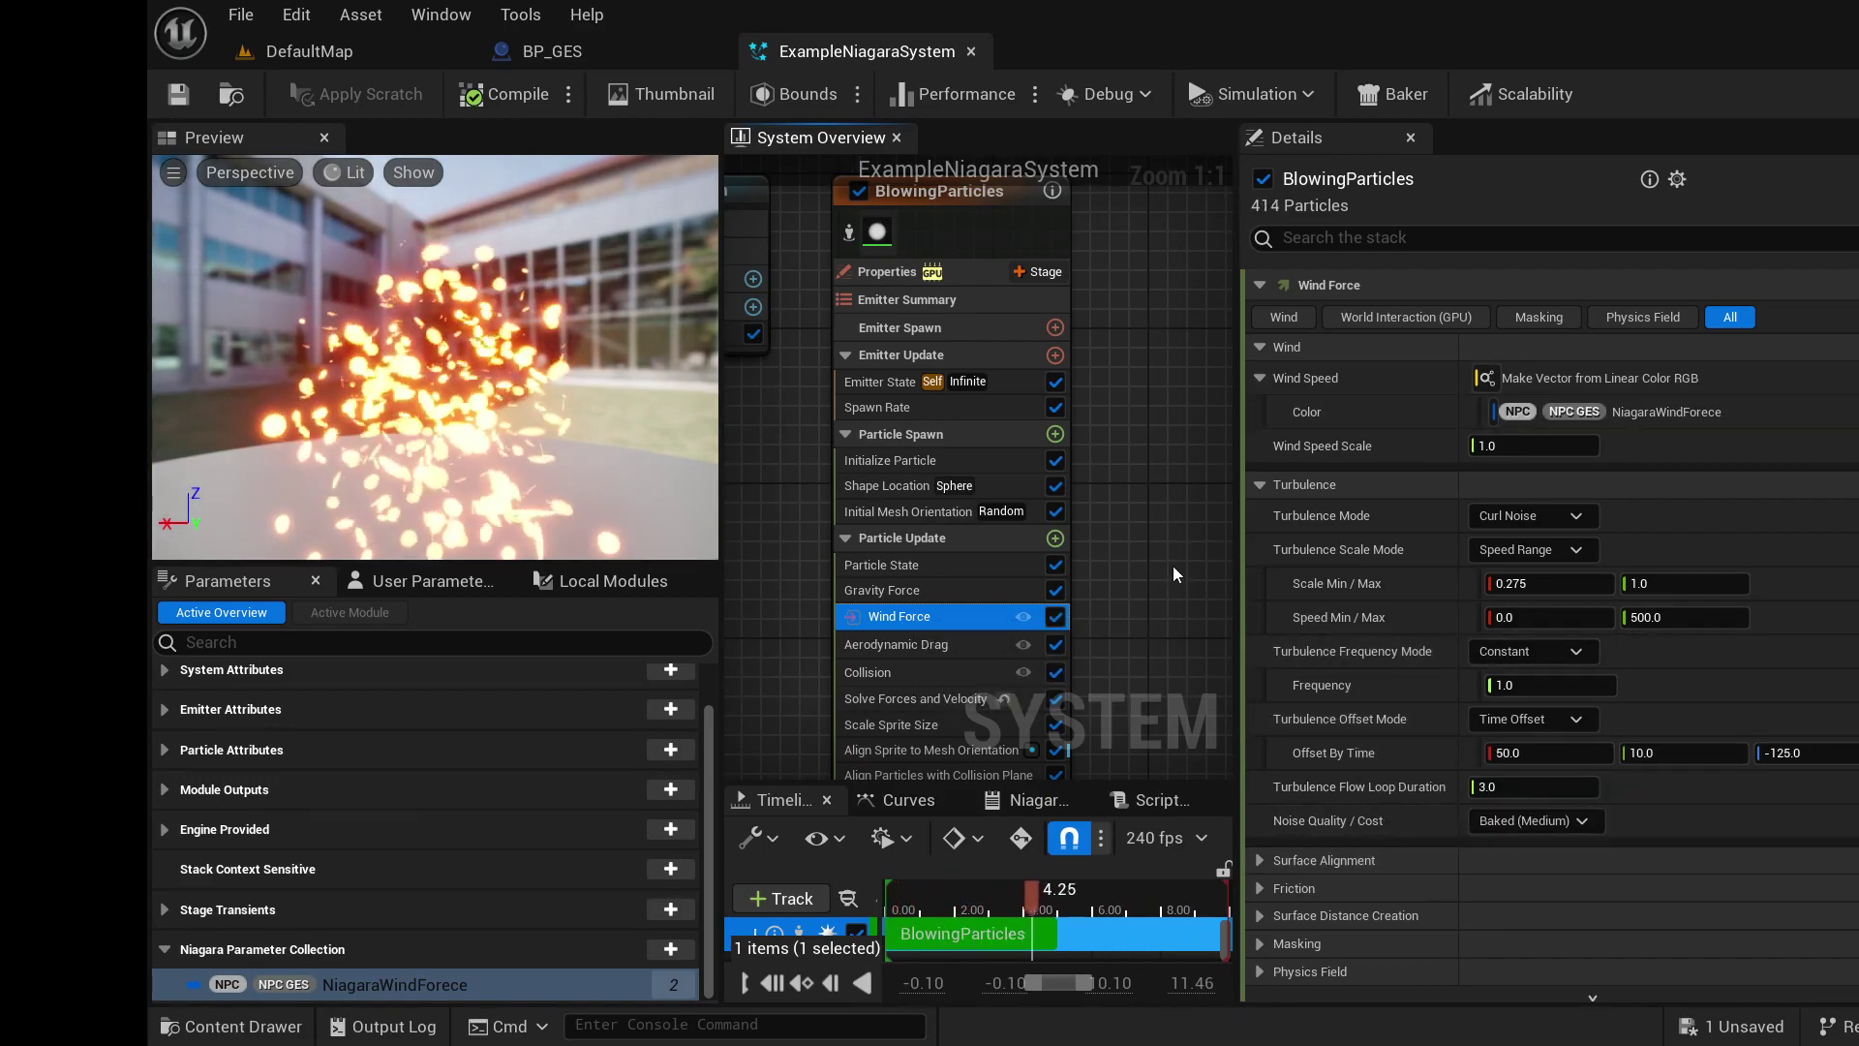
right_drag(1163, 560, 1022, 498)
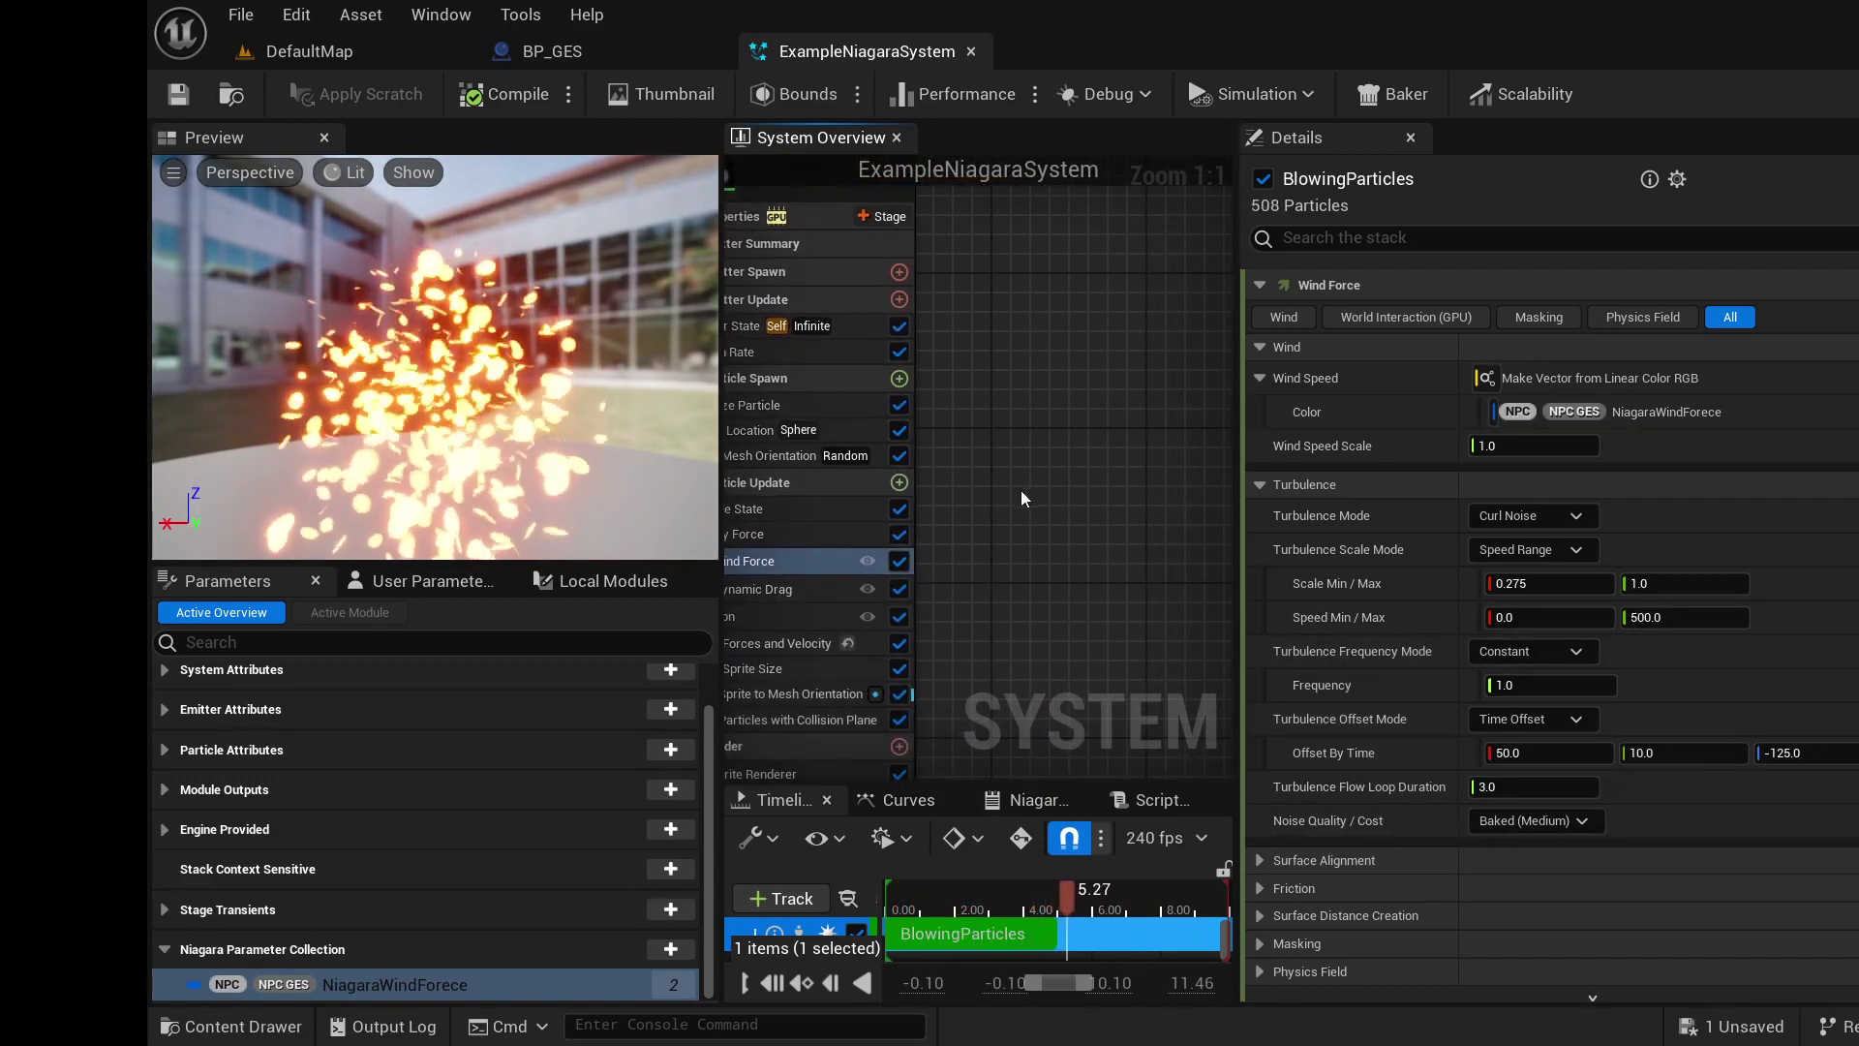
- Add an empty emitter to the system and browse Emitter Update modules for 'wi' without adding one
right_click(1037, 413)
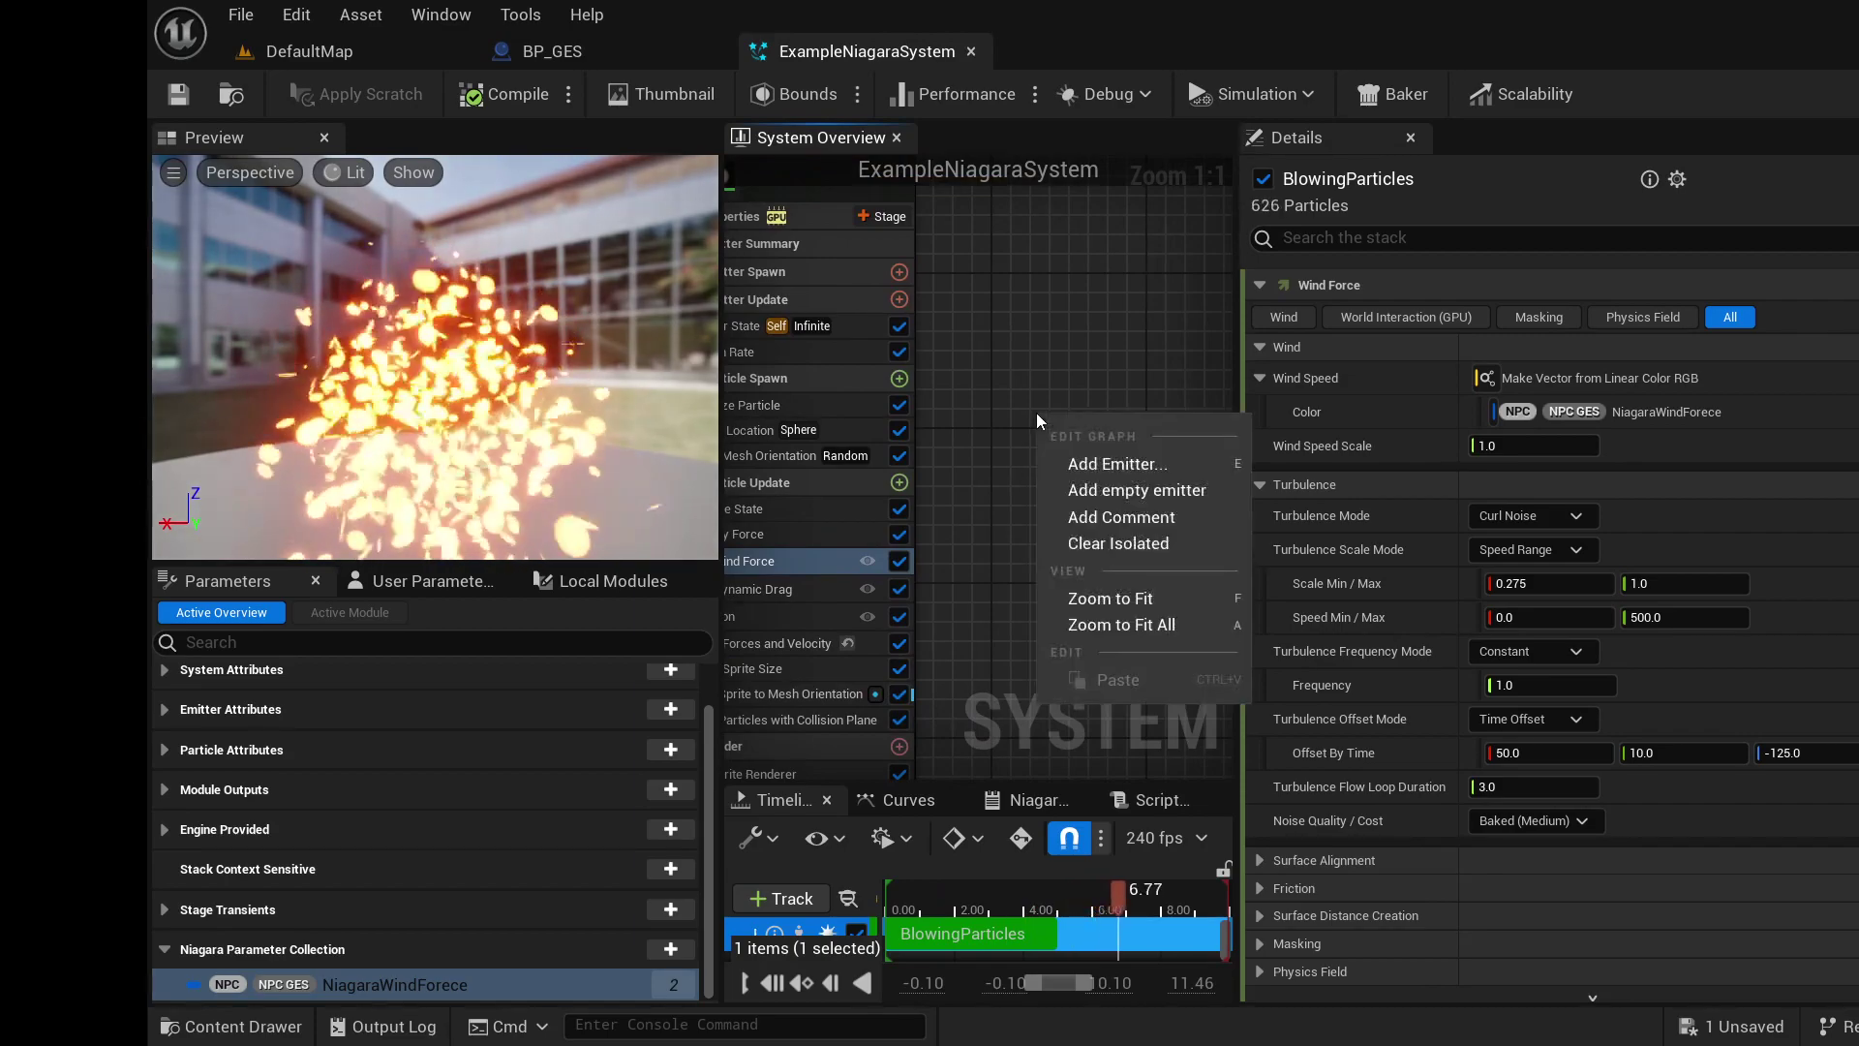
click(1106, 490)
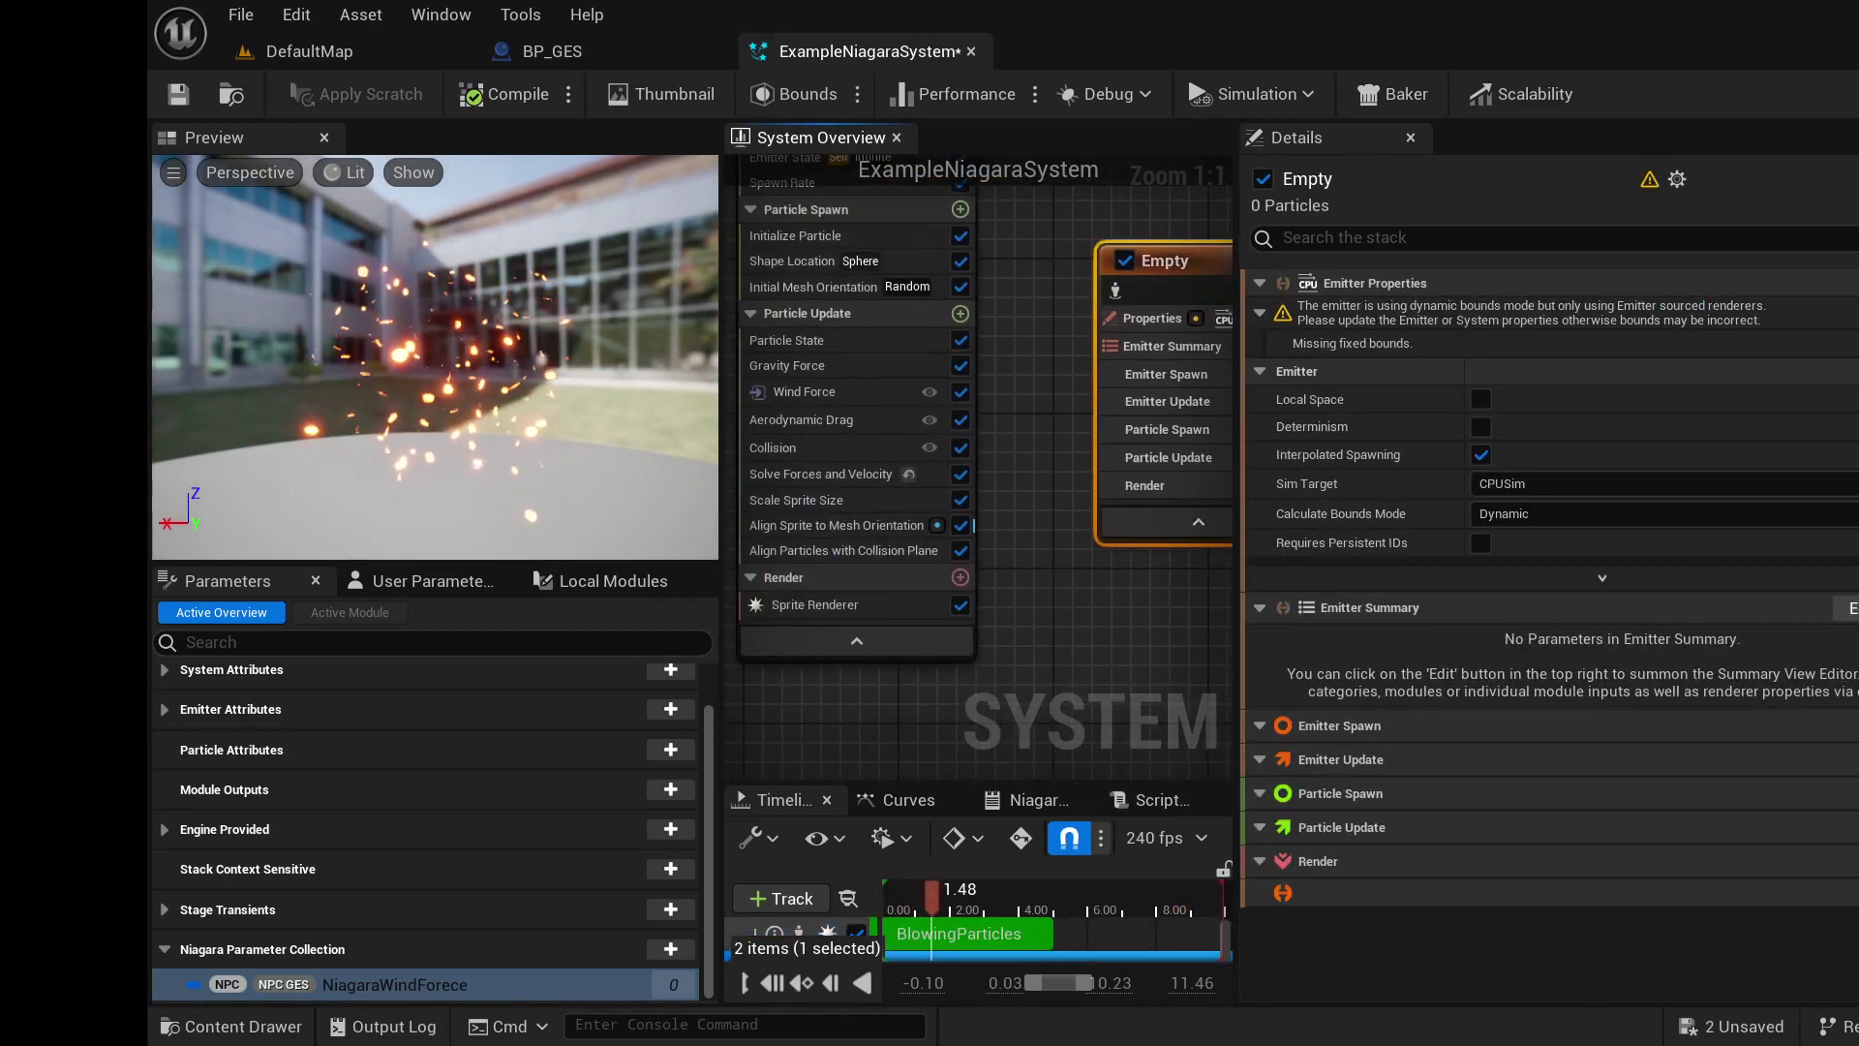
right_drag(1162, 600, 1032, 614)
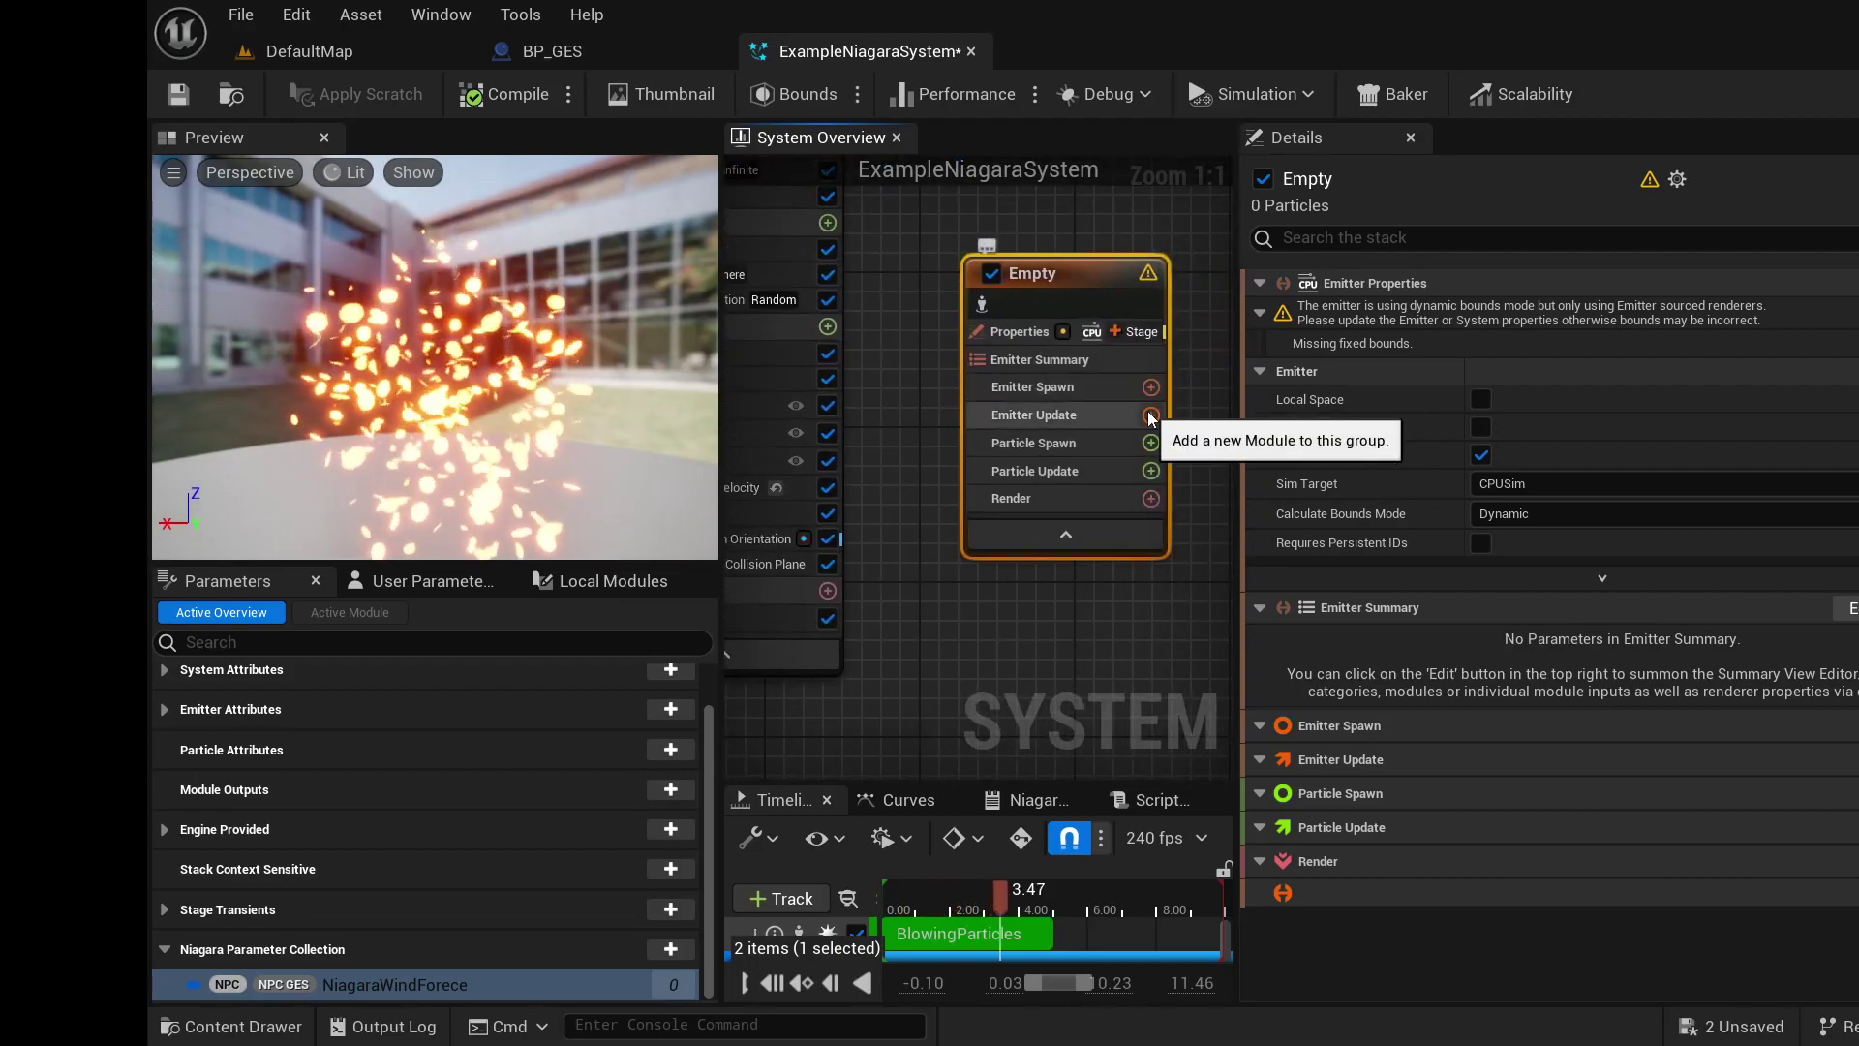
click(1150, 415)
text(wind)
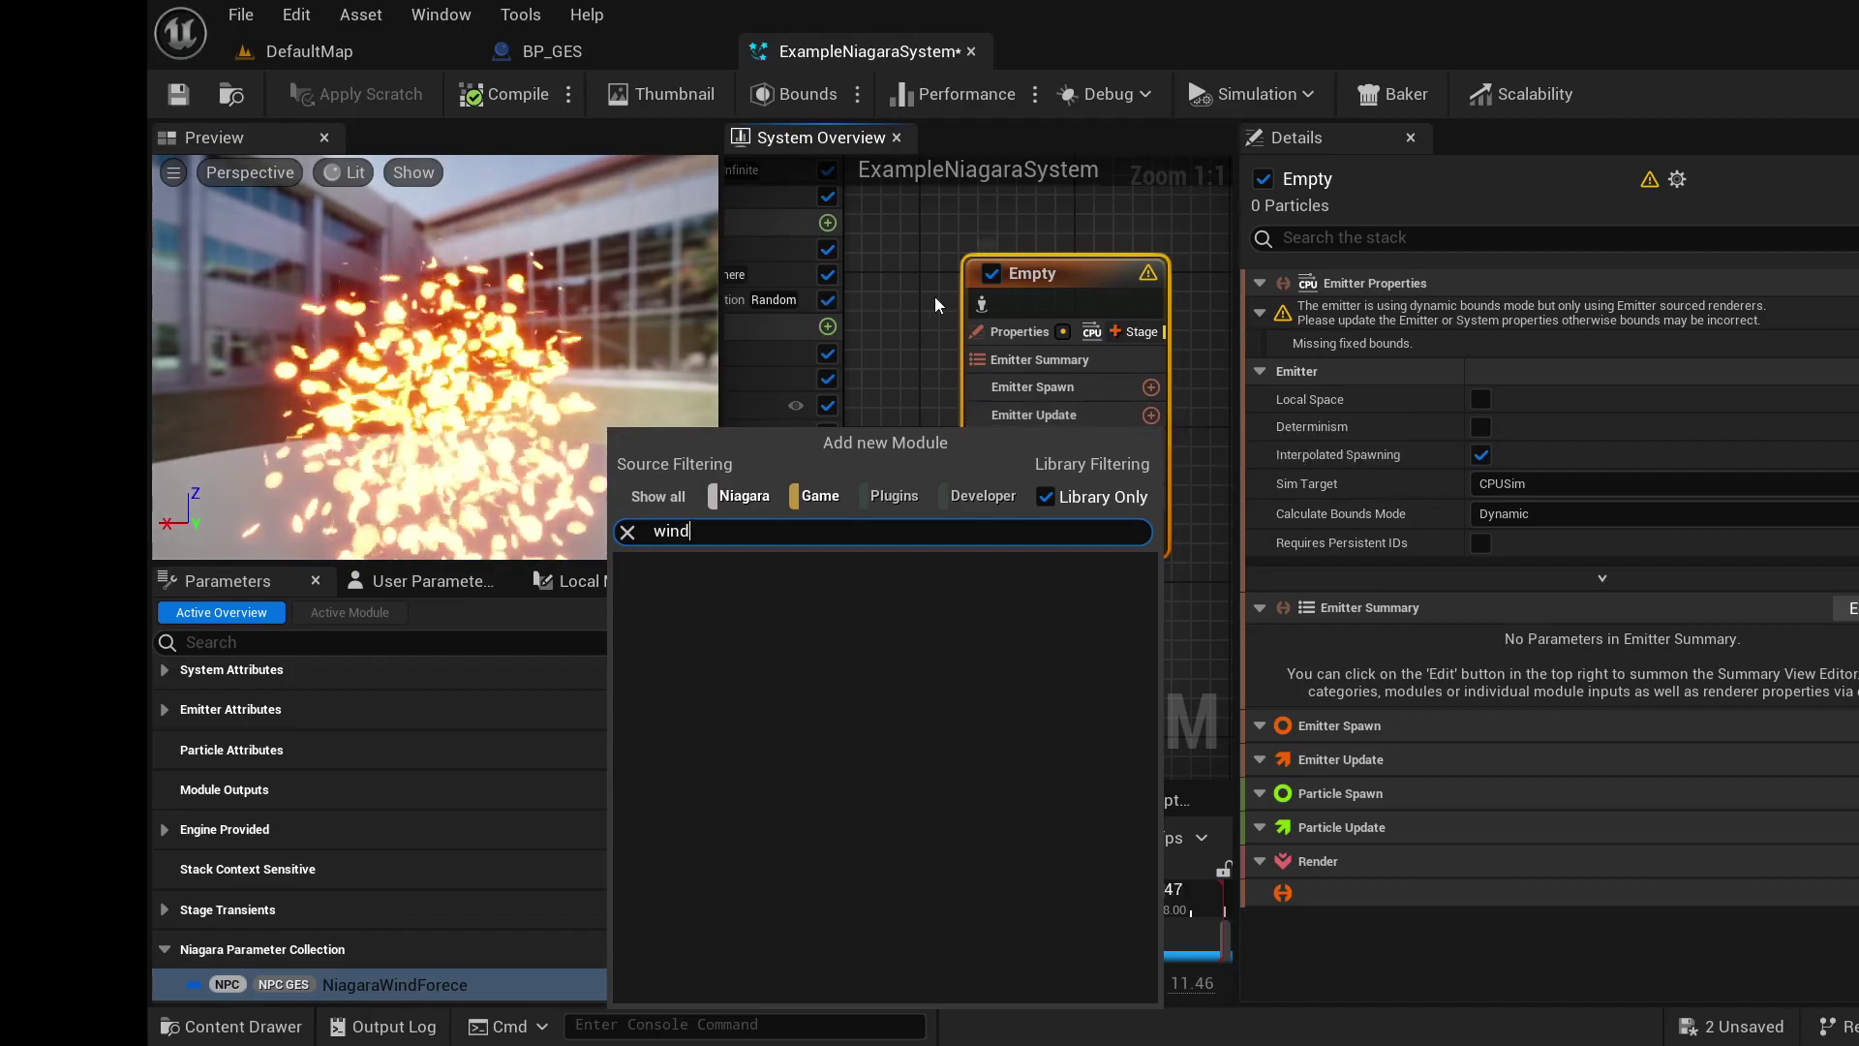
click(910, 288)
- Disable and re-enable the Empty emitter, then delete it from the system
click(992, 275)
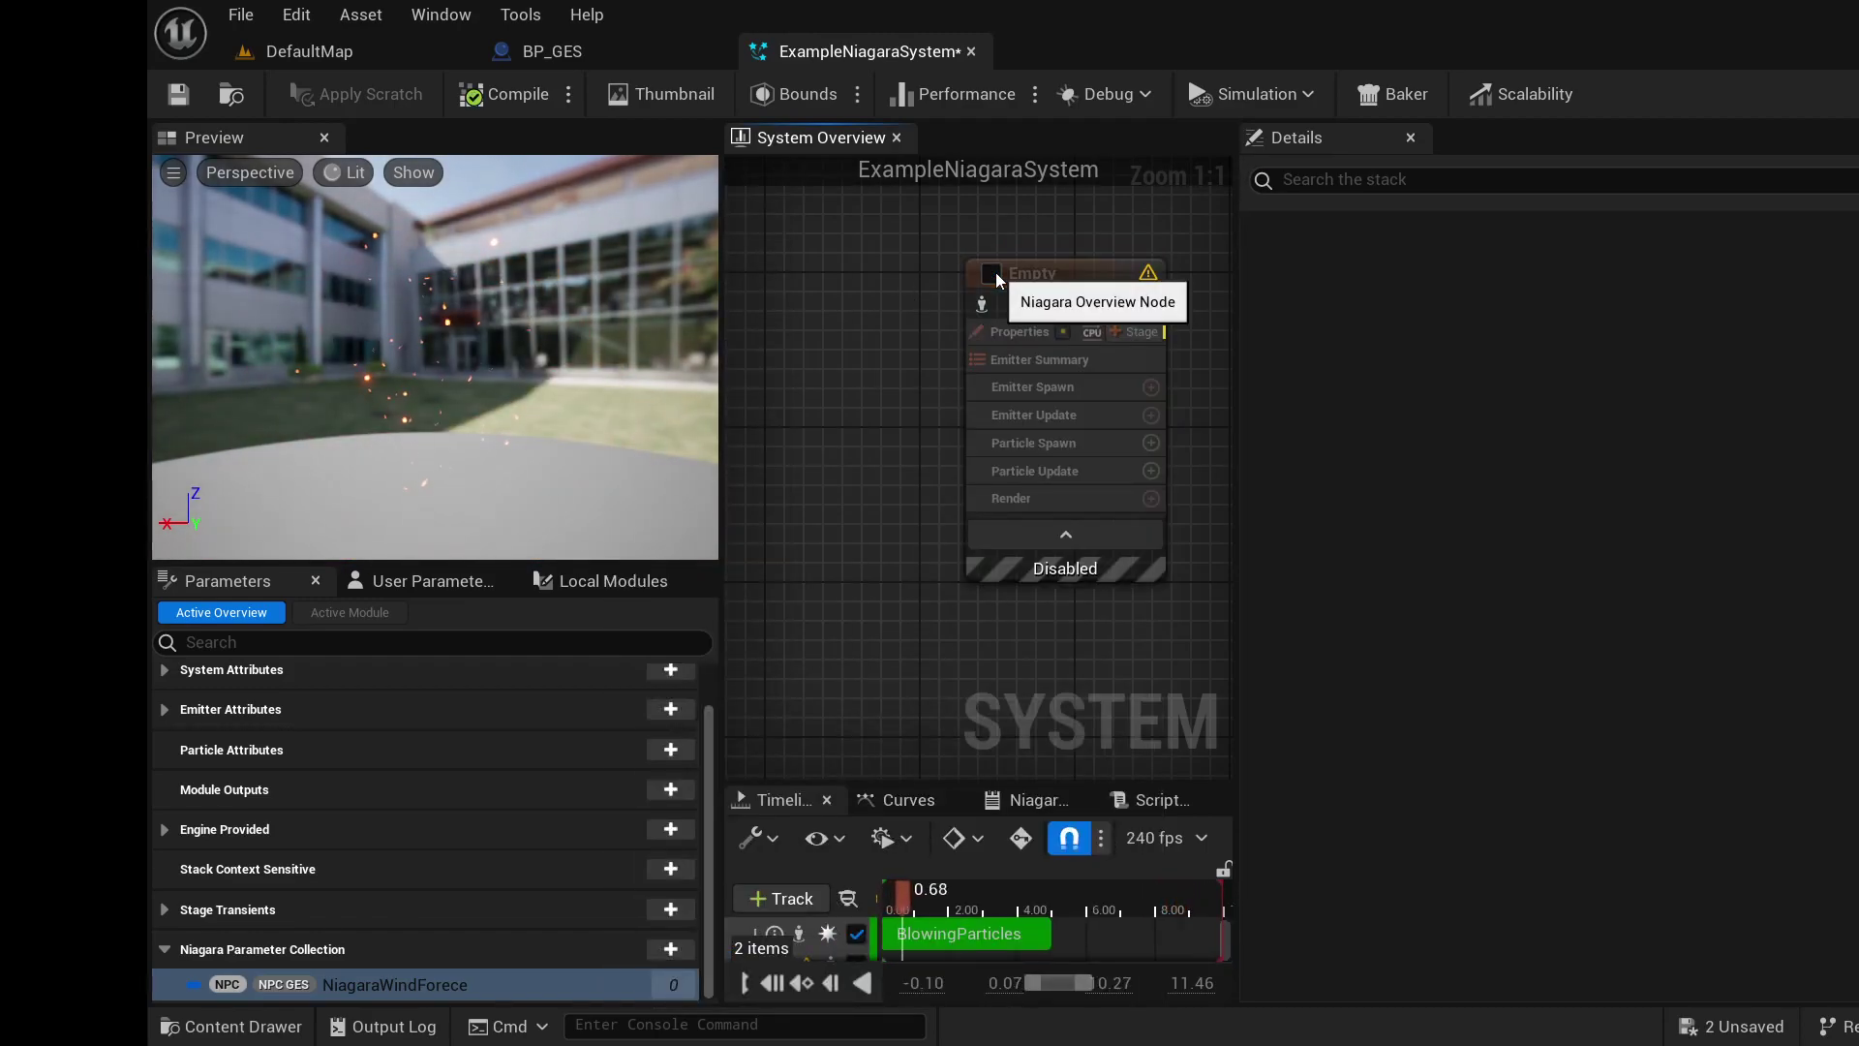
click(992, 274)
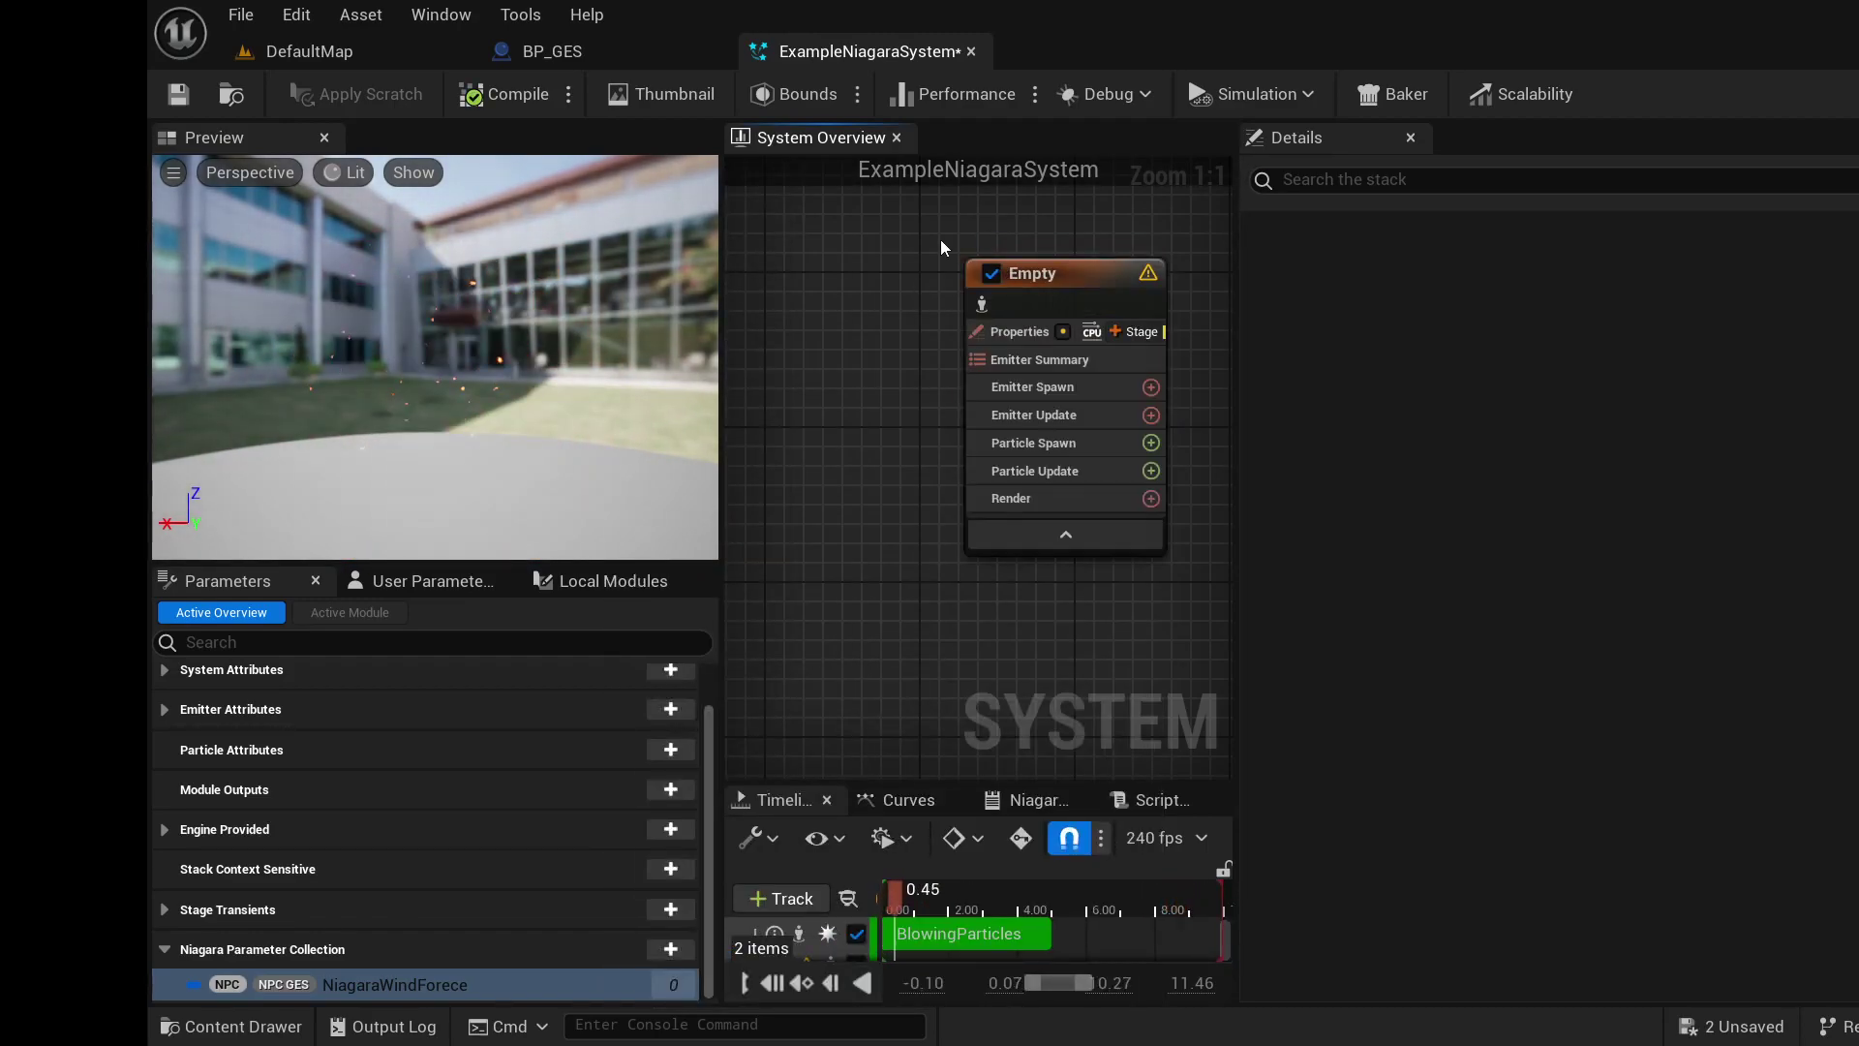
click(1084, 269)
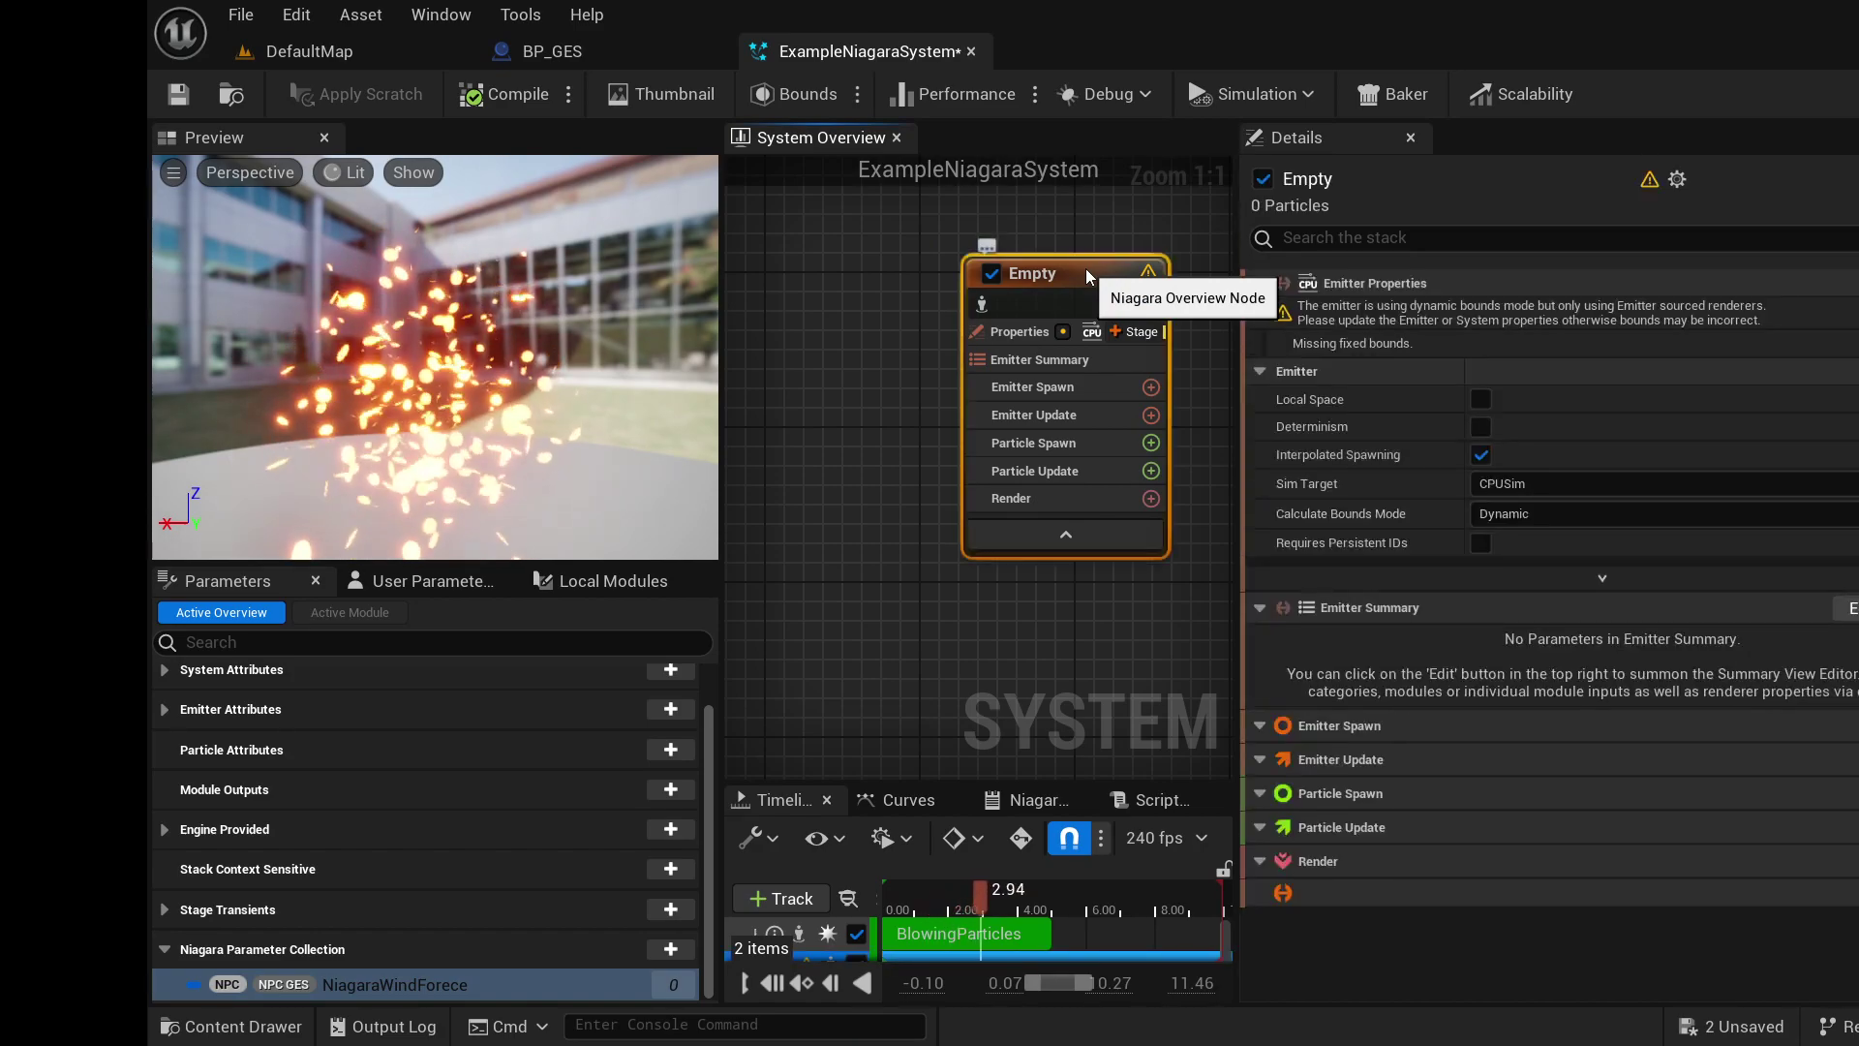
key(Delete)
- Select the Gravity Force module, then return to the DefaultMap level editor
scroll(999, 405, down, 2)
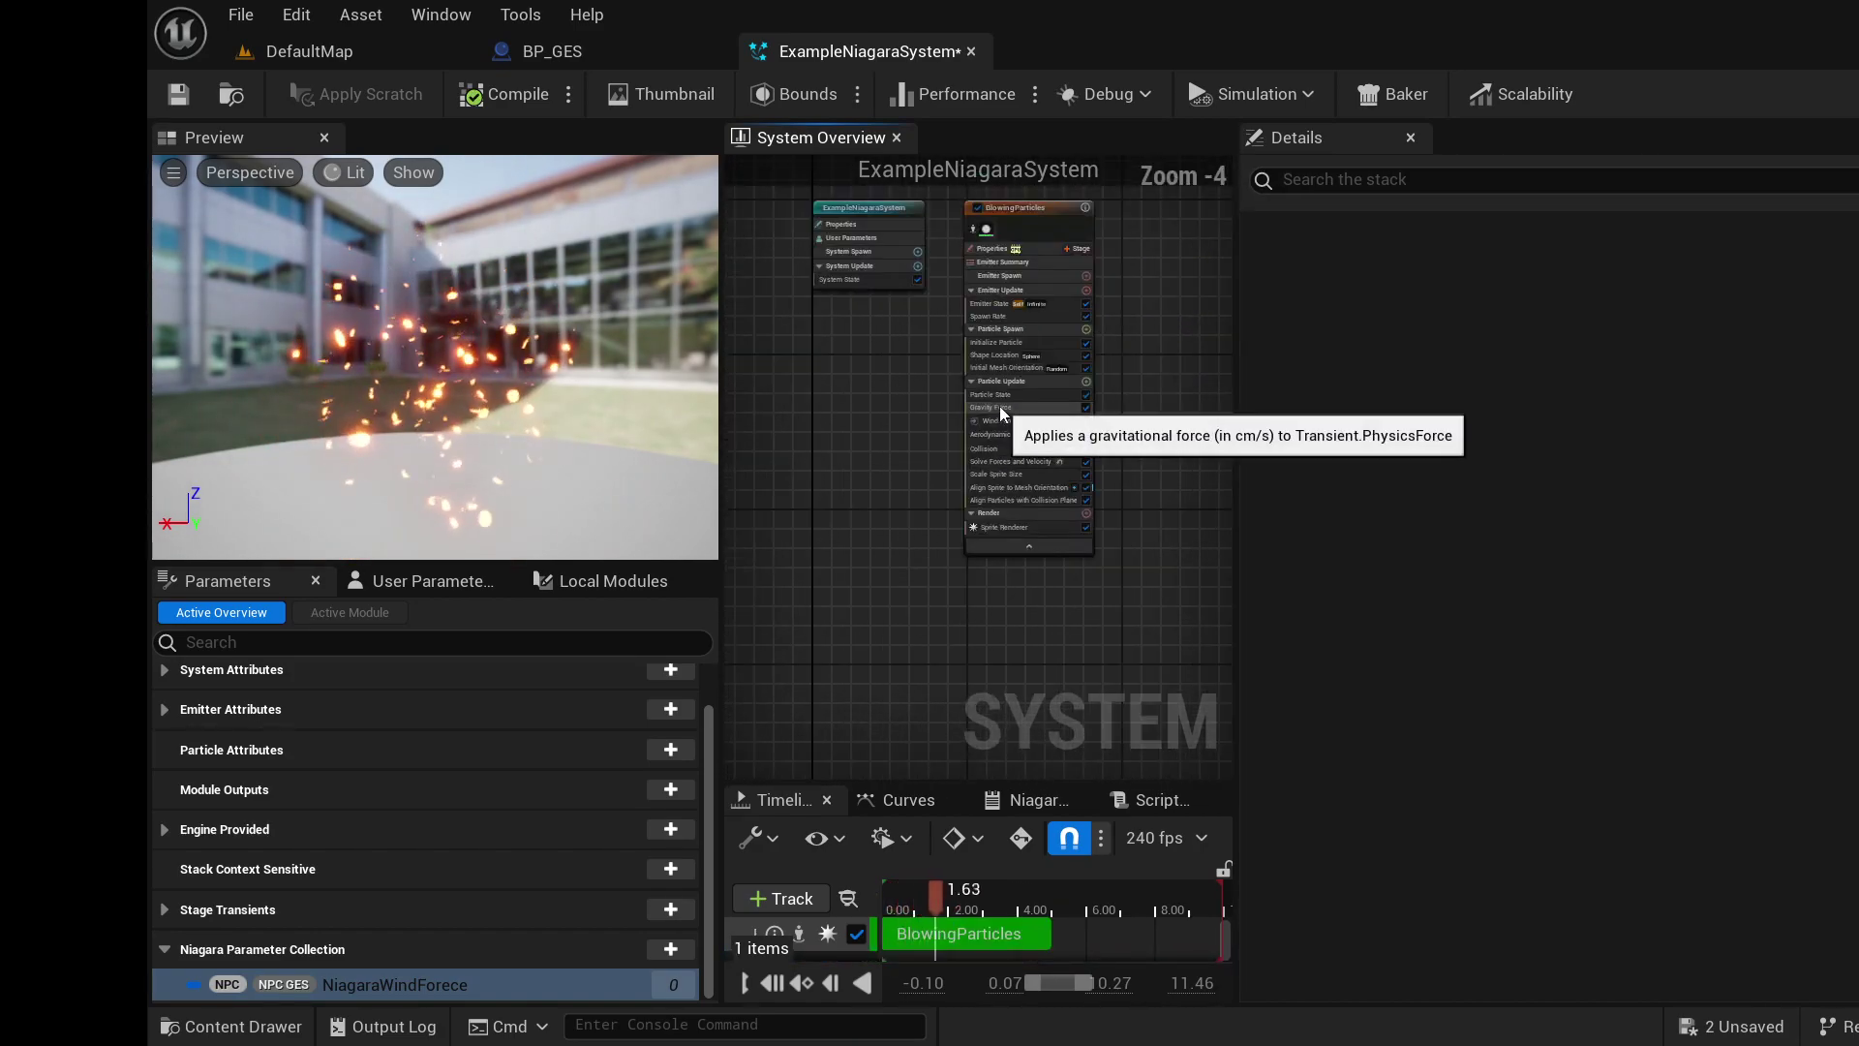
click(945, 539)
scroll(861, 626, down, 1)
scroll(880, 573, up, 3)
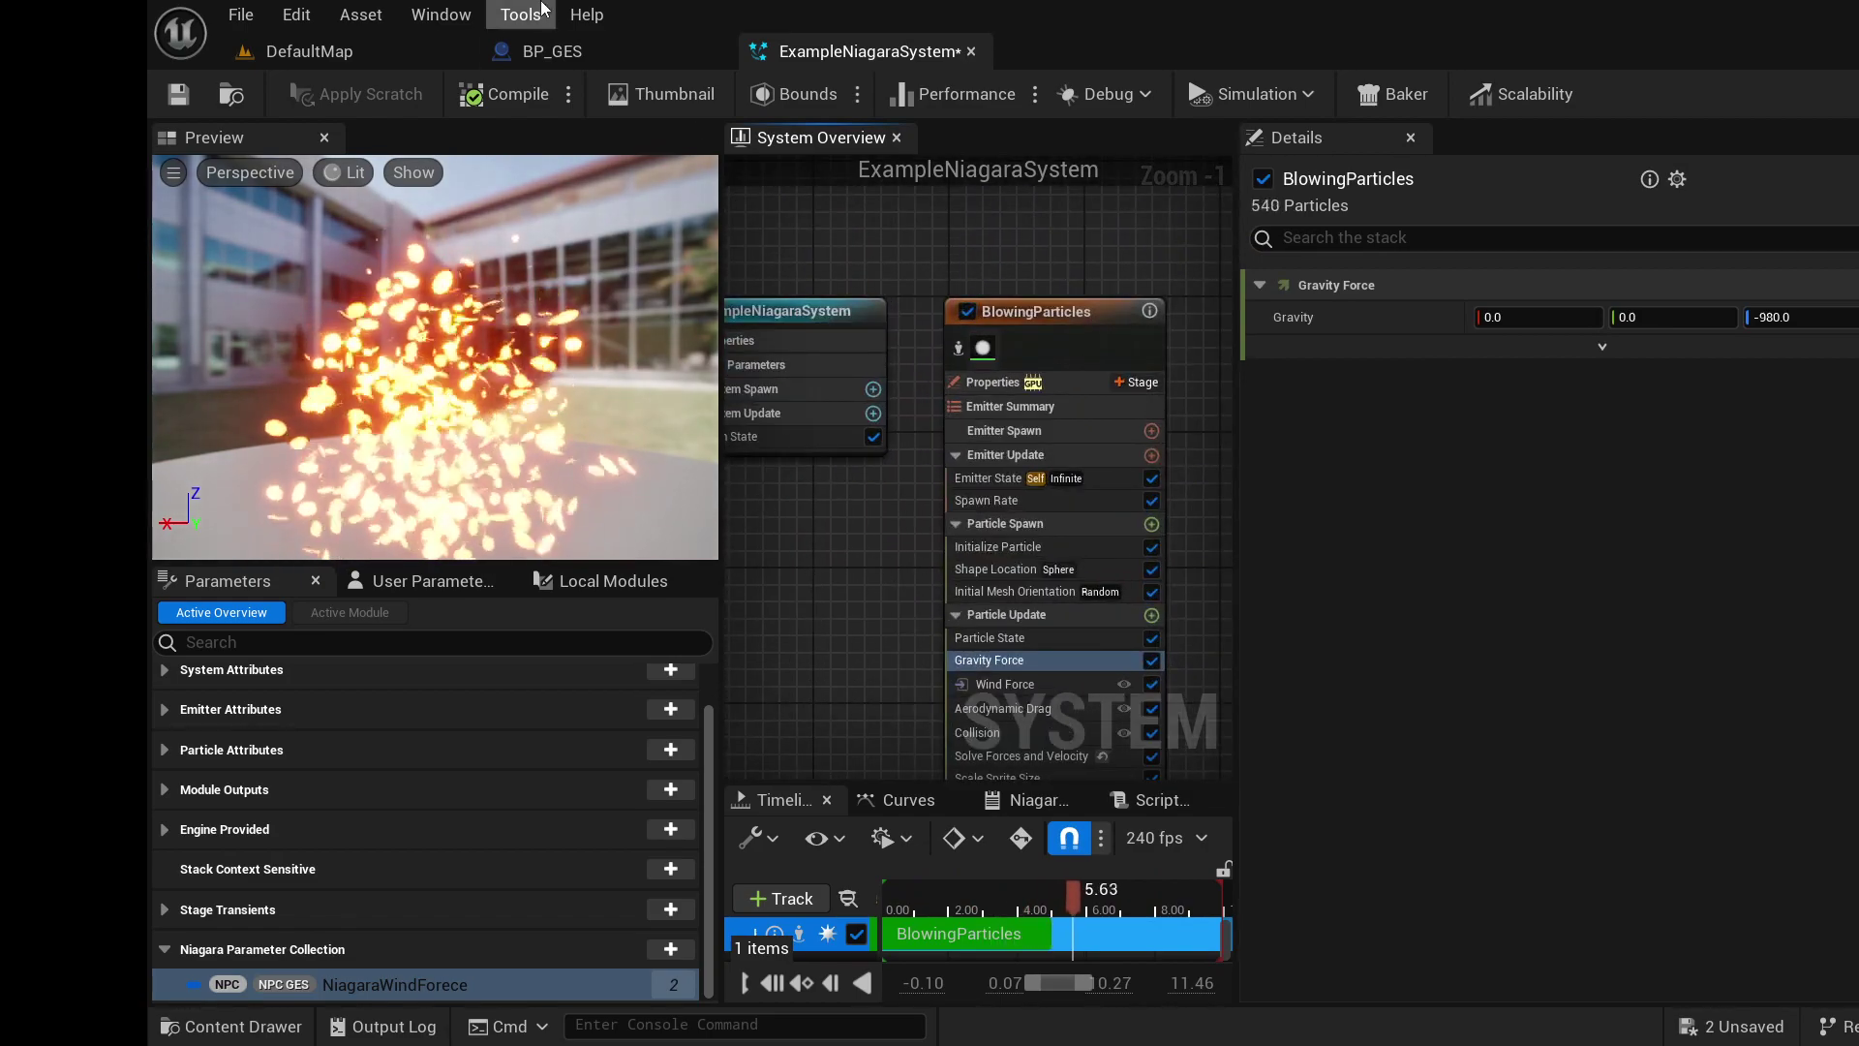
click(303, 60)
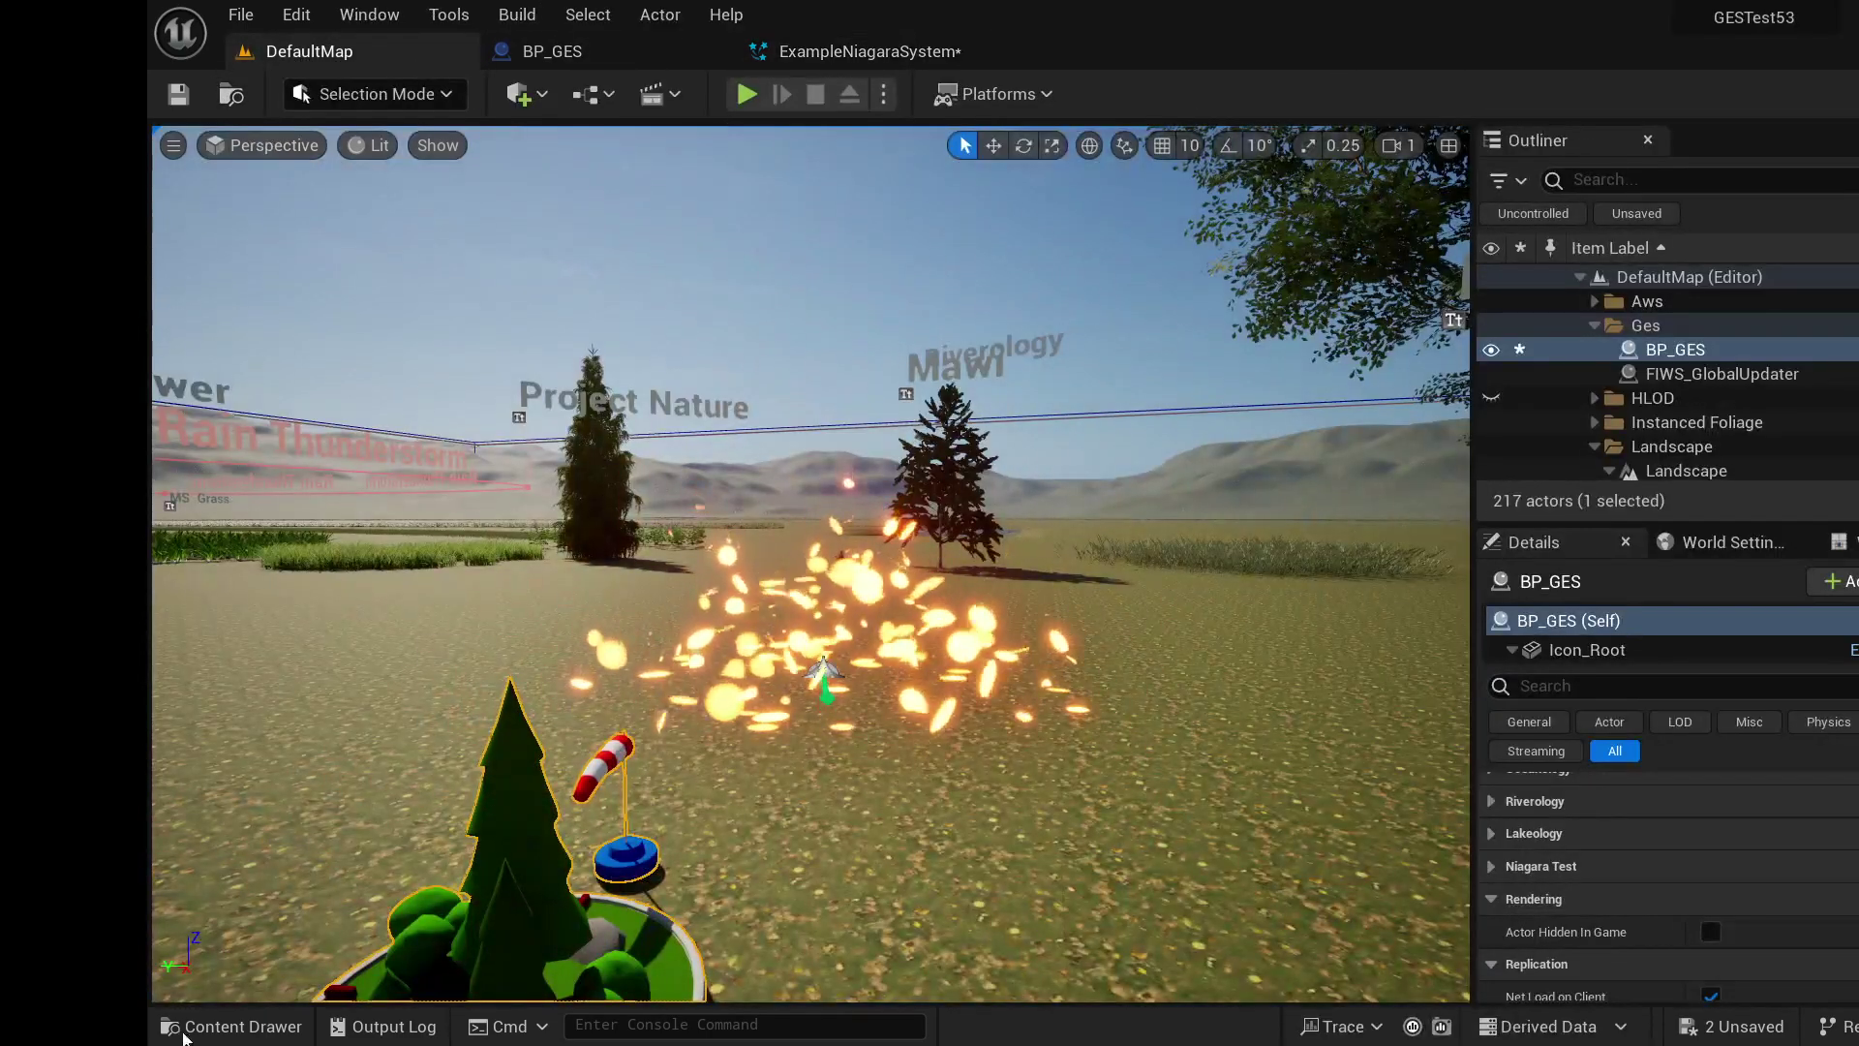
- In the MaterialParameterCollection folder, start an FX > Niagara System, browse its templates, then cancel
click(231, 1026)
right_click(838, 765)
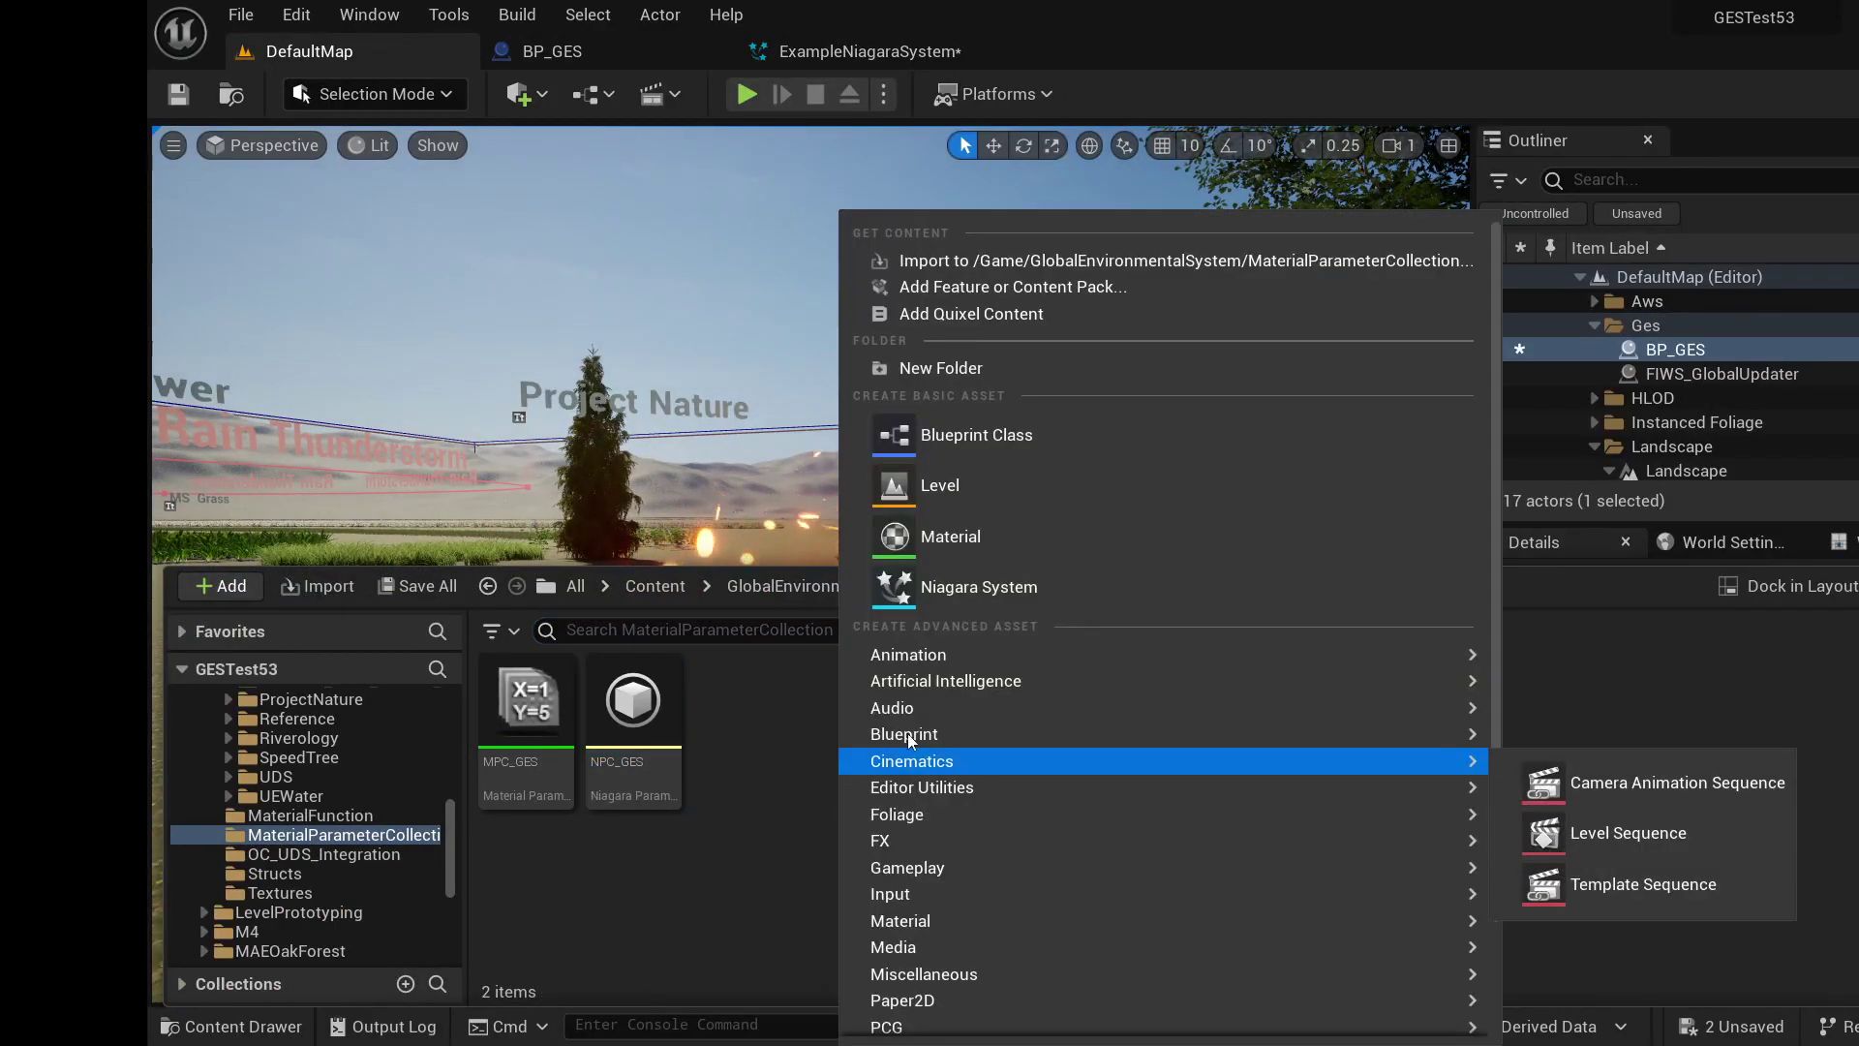
mouse_move(914, 843)
mouse_move(1584, 969)
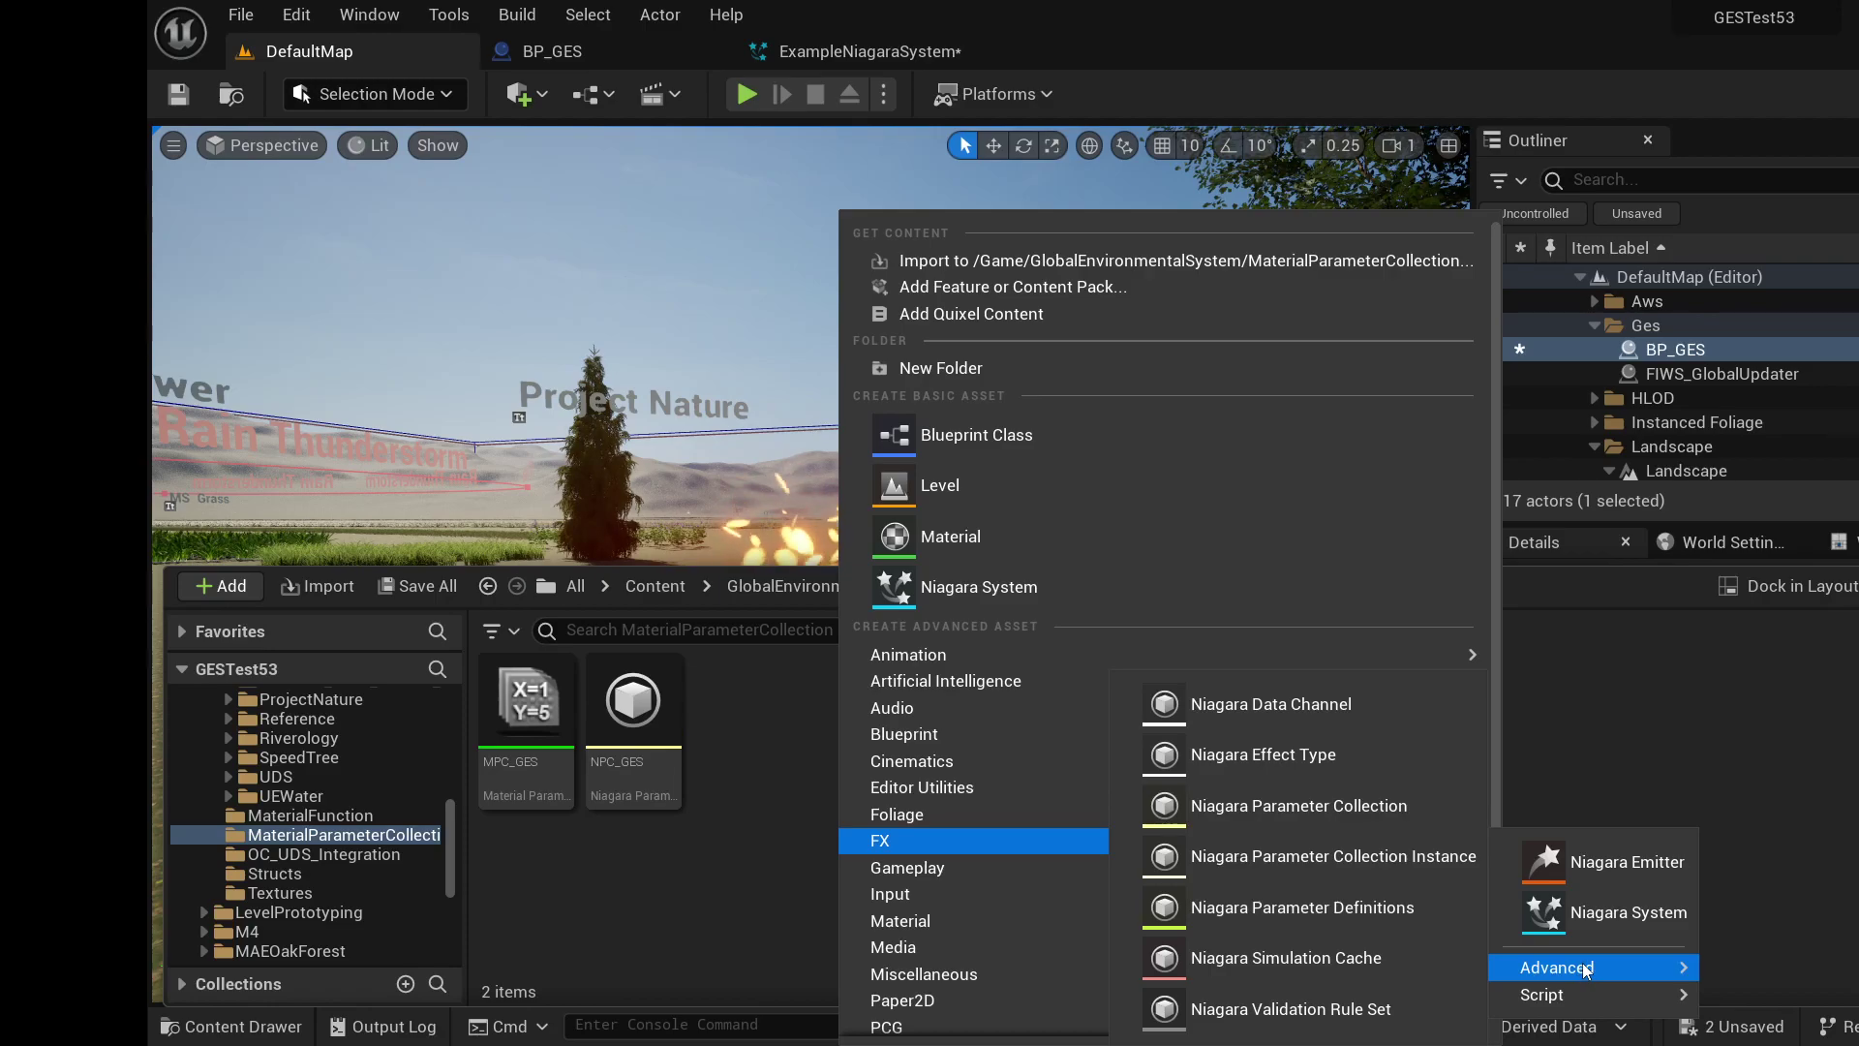
click(1617, 912)
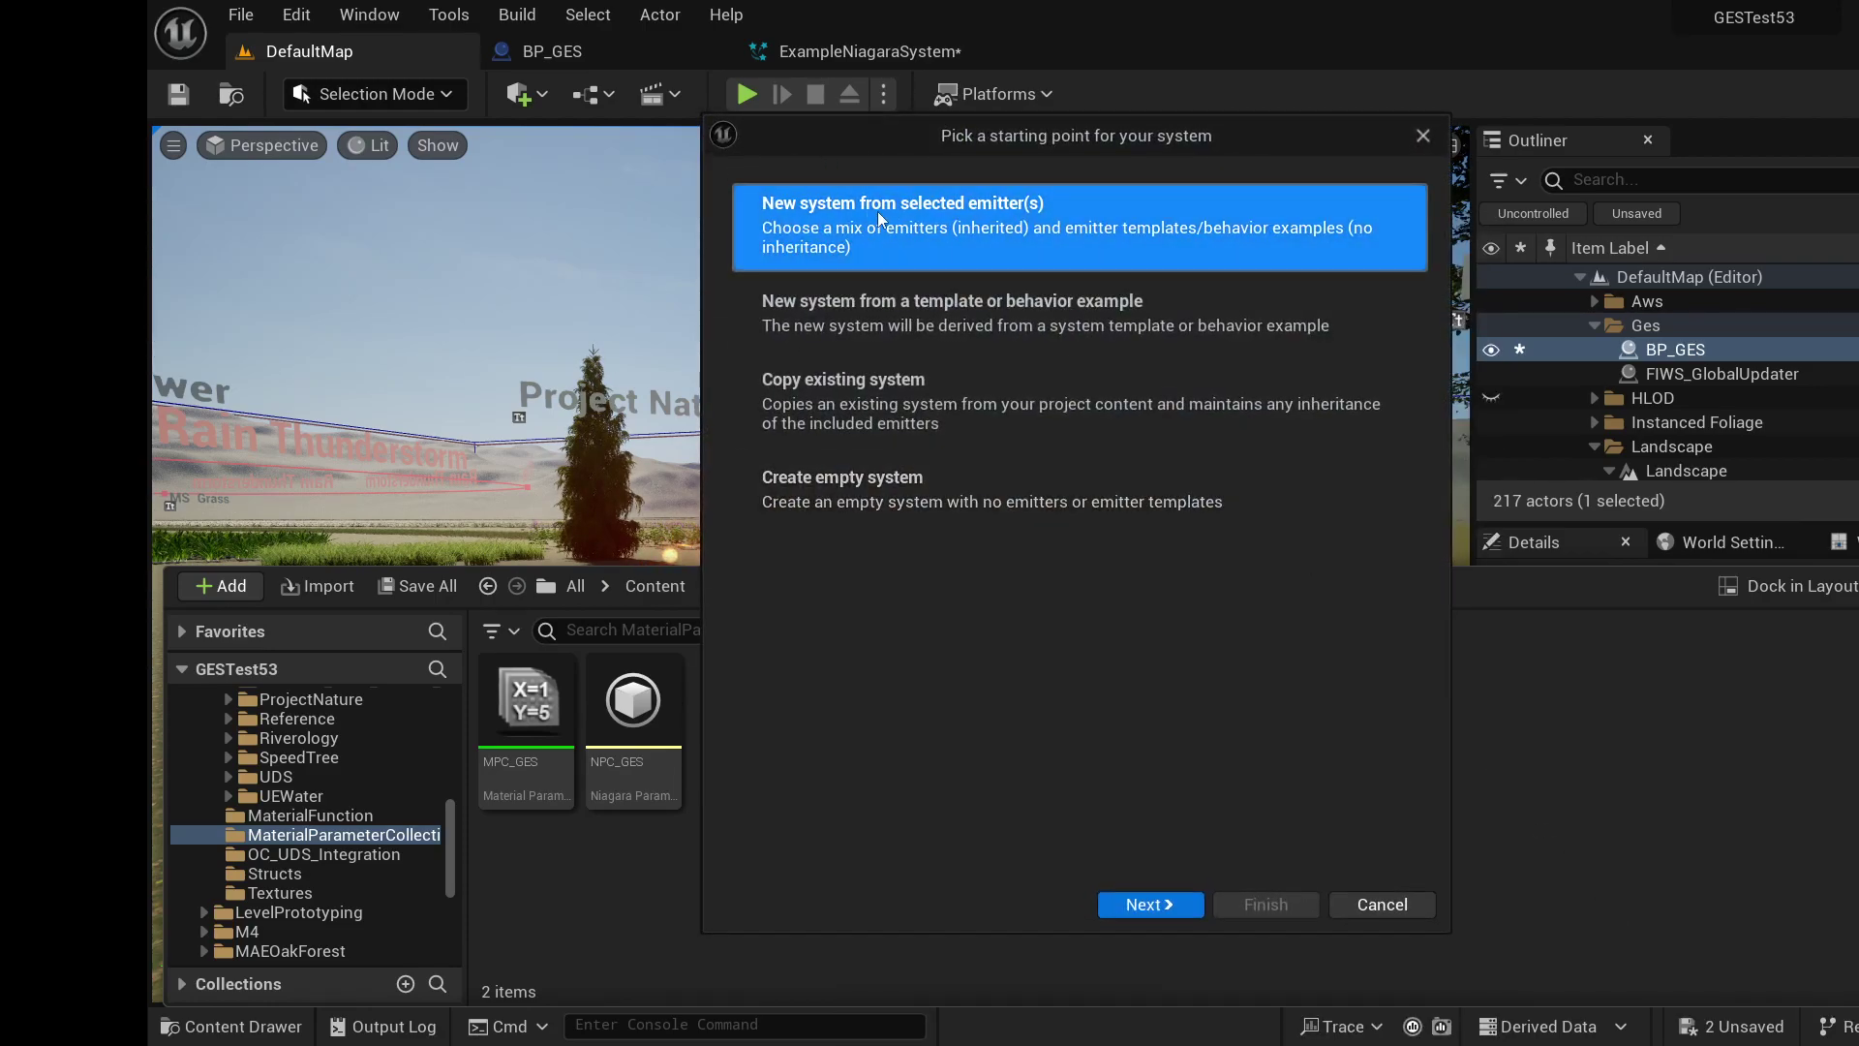
click(1174, 903)
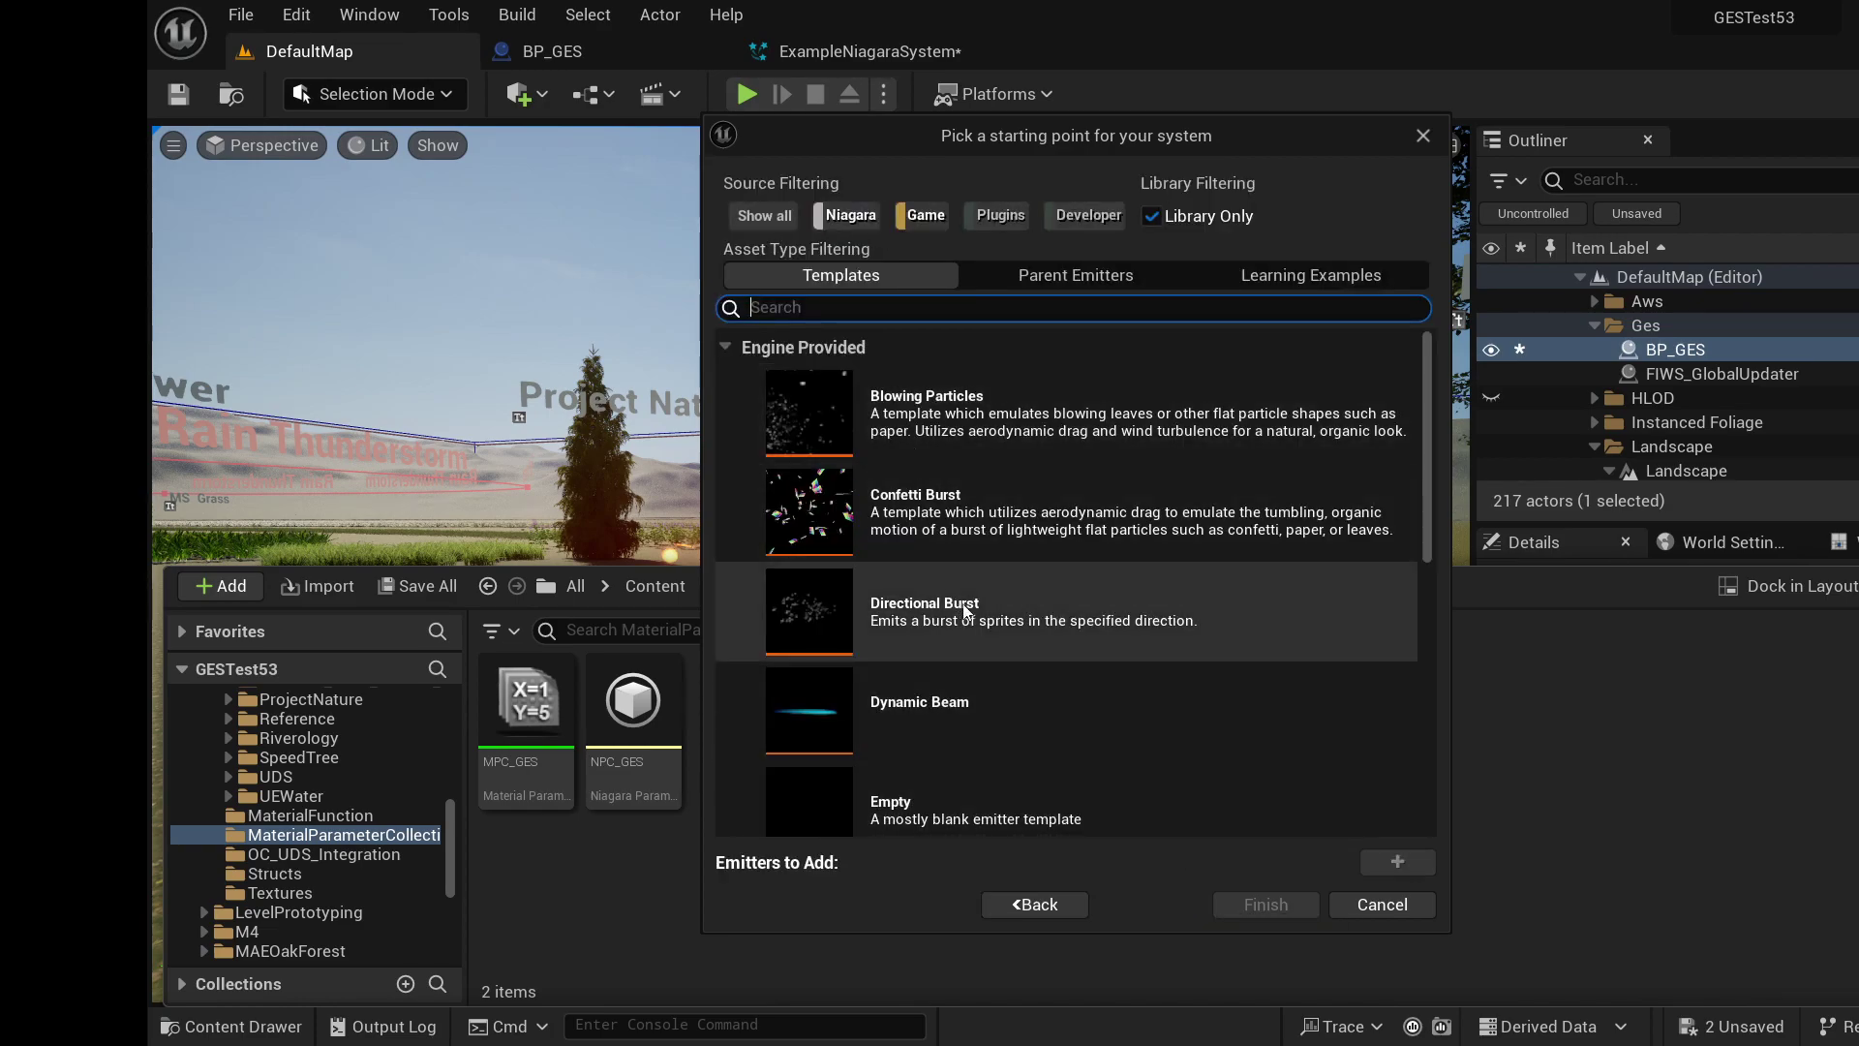
scroll(956, 631, down, 3)
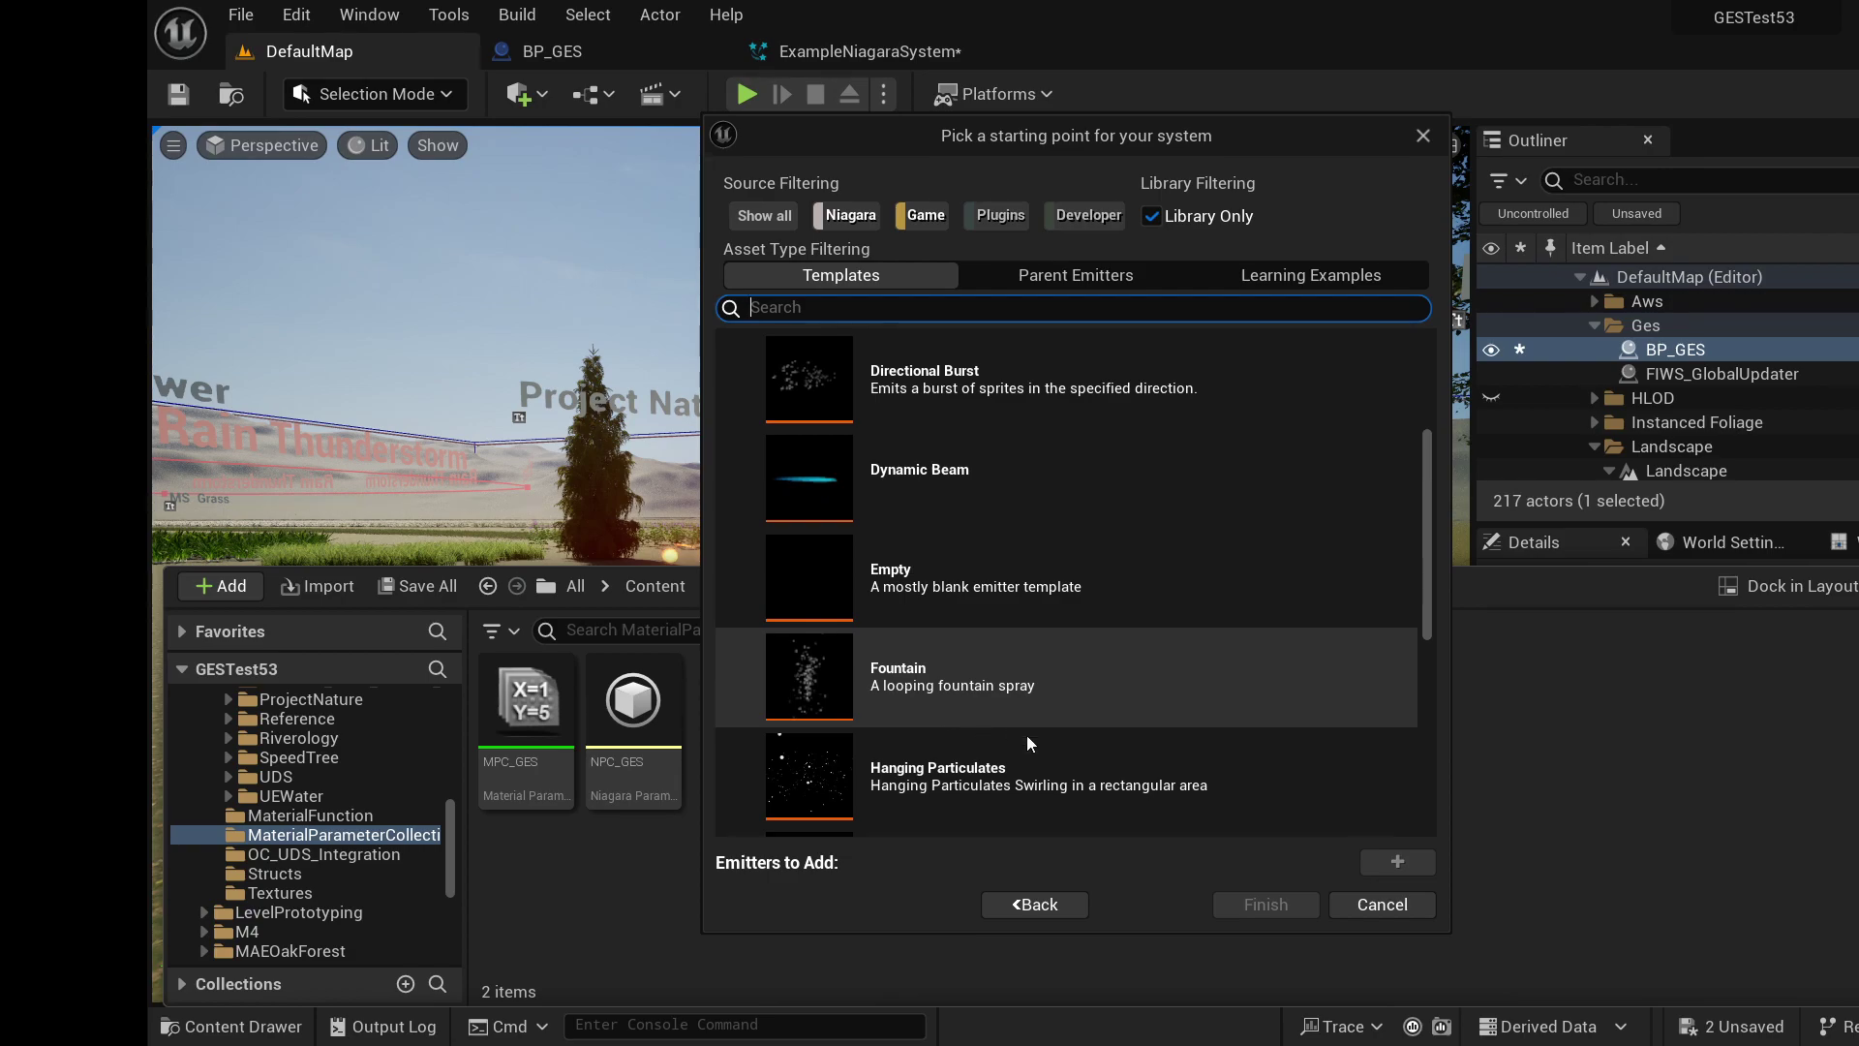
click(1360, 902)
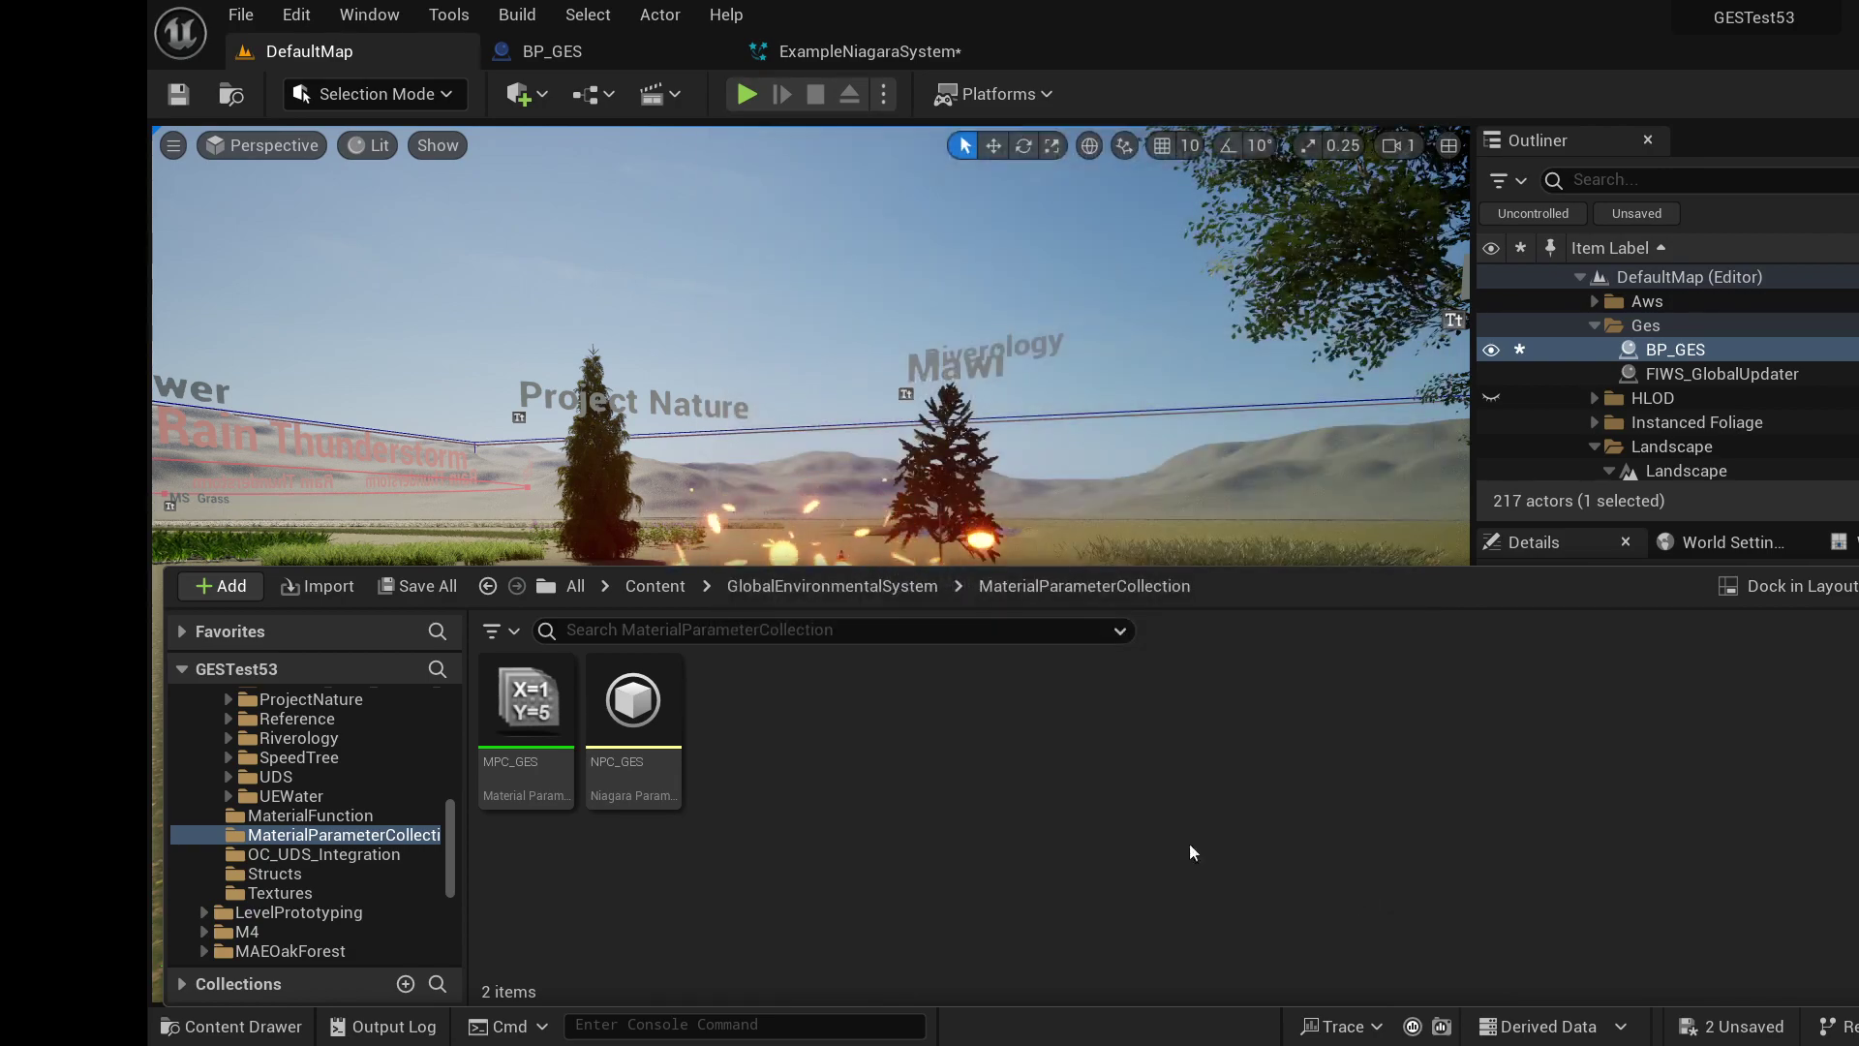
- In ExampleNiagaraSystem, review the Wind Force module, save the asset and close its editor
click(852, 51)
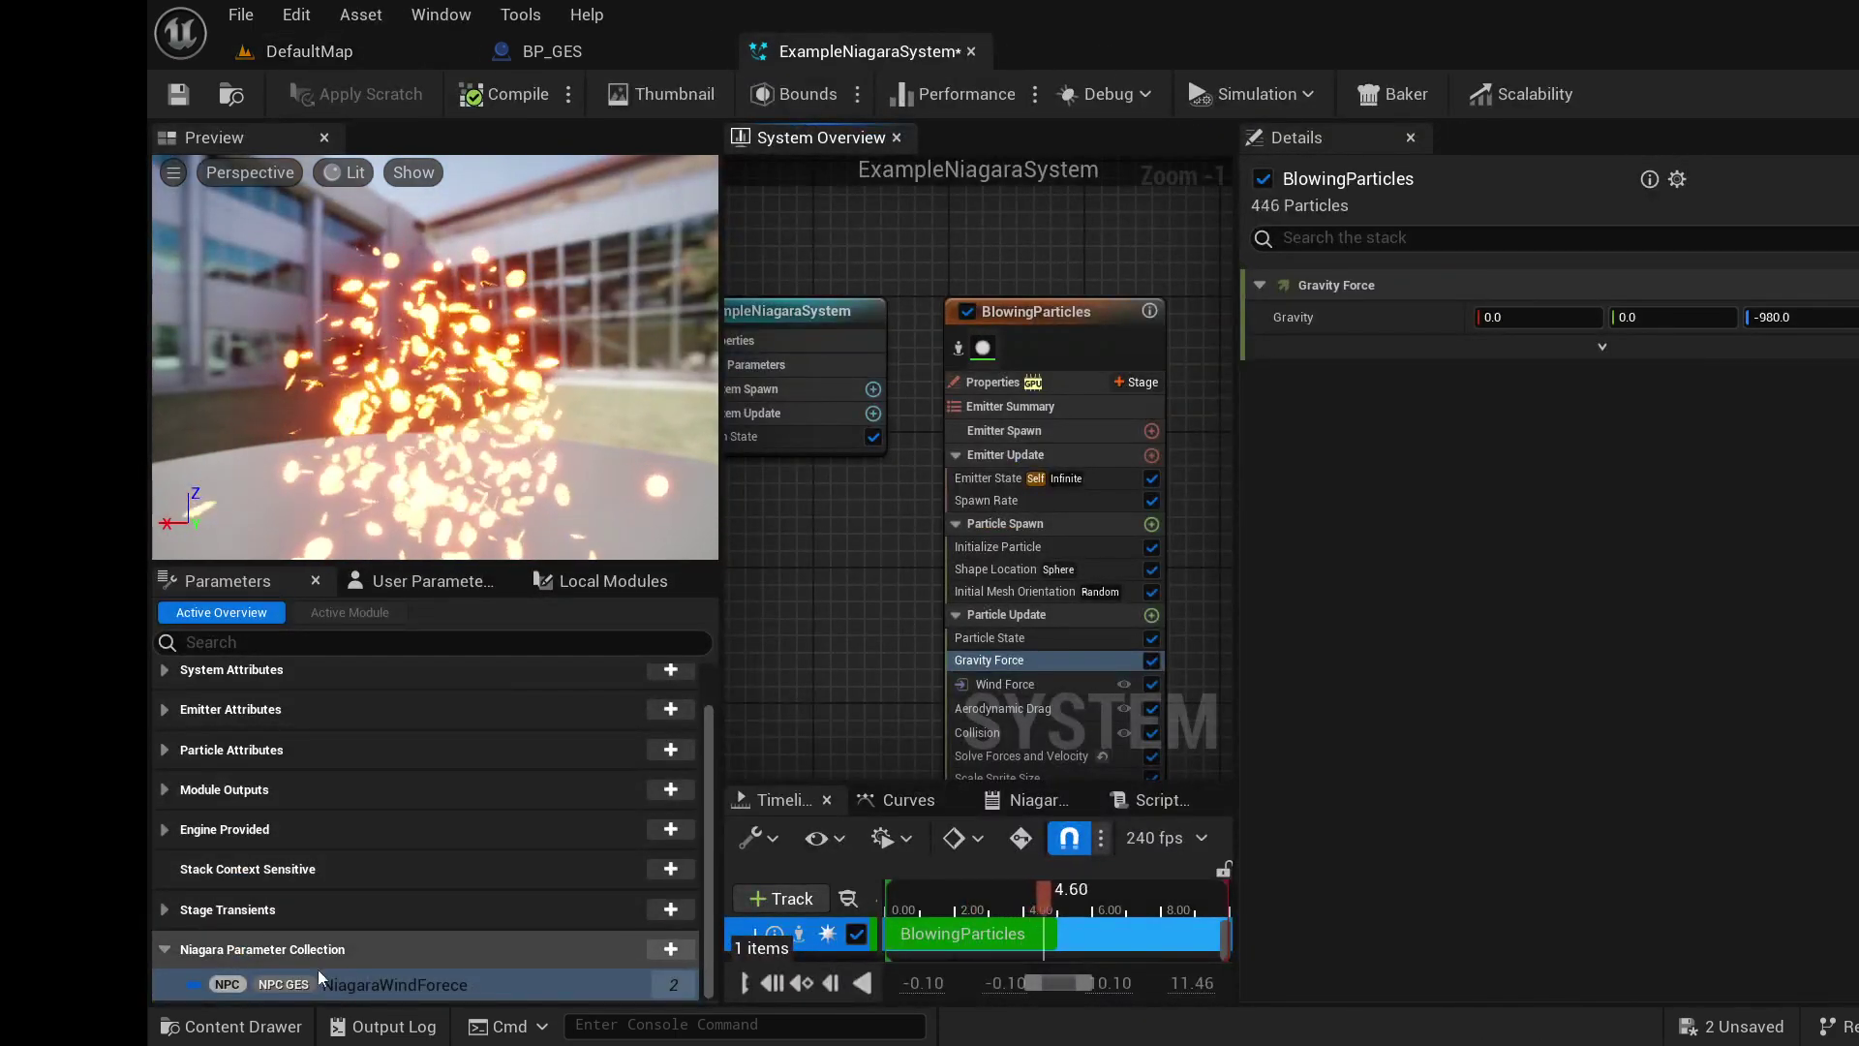
click(1008, 684)
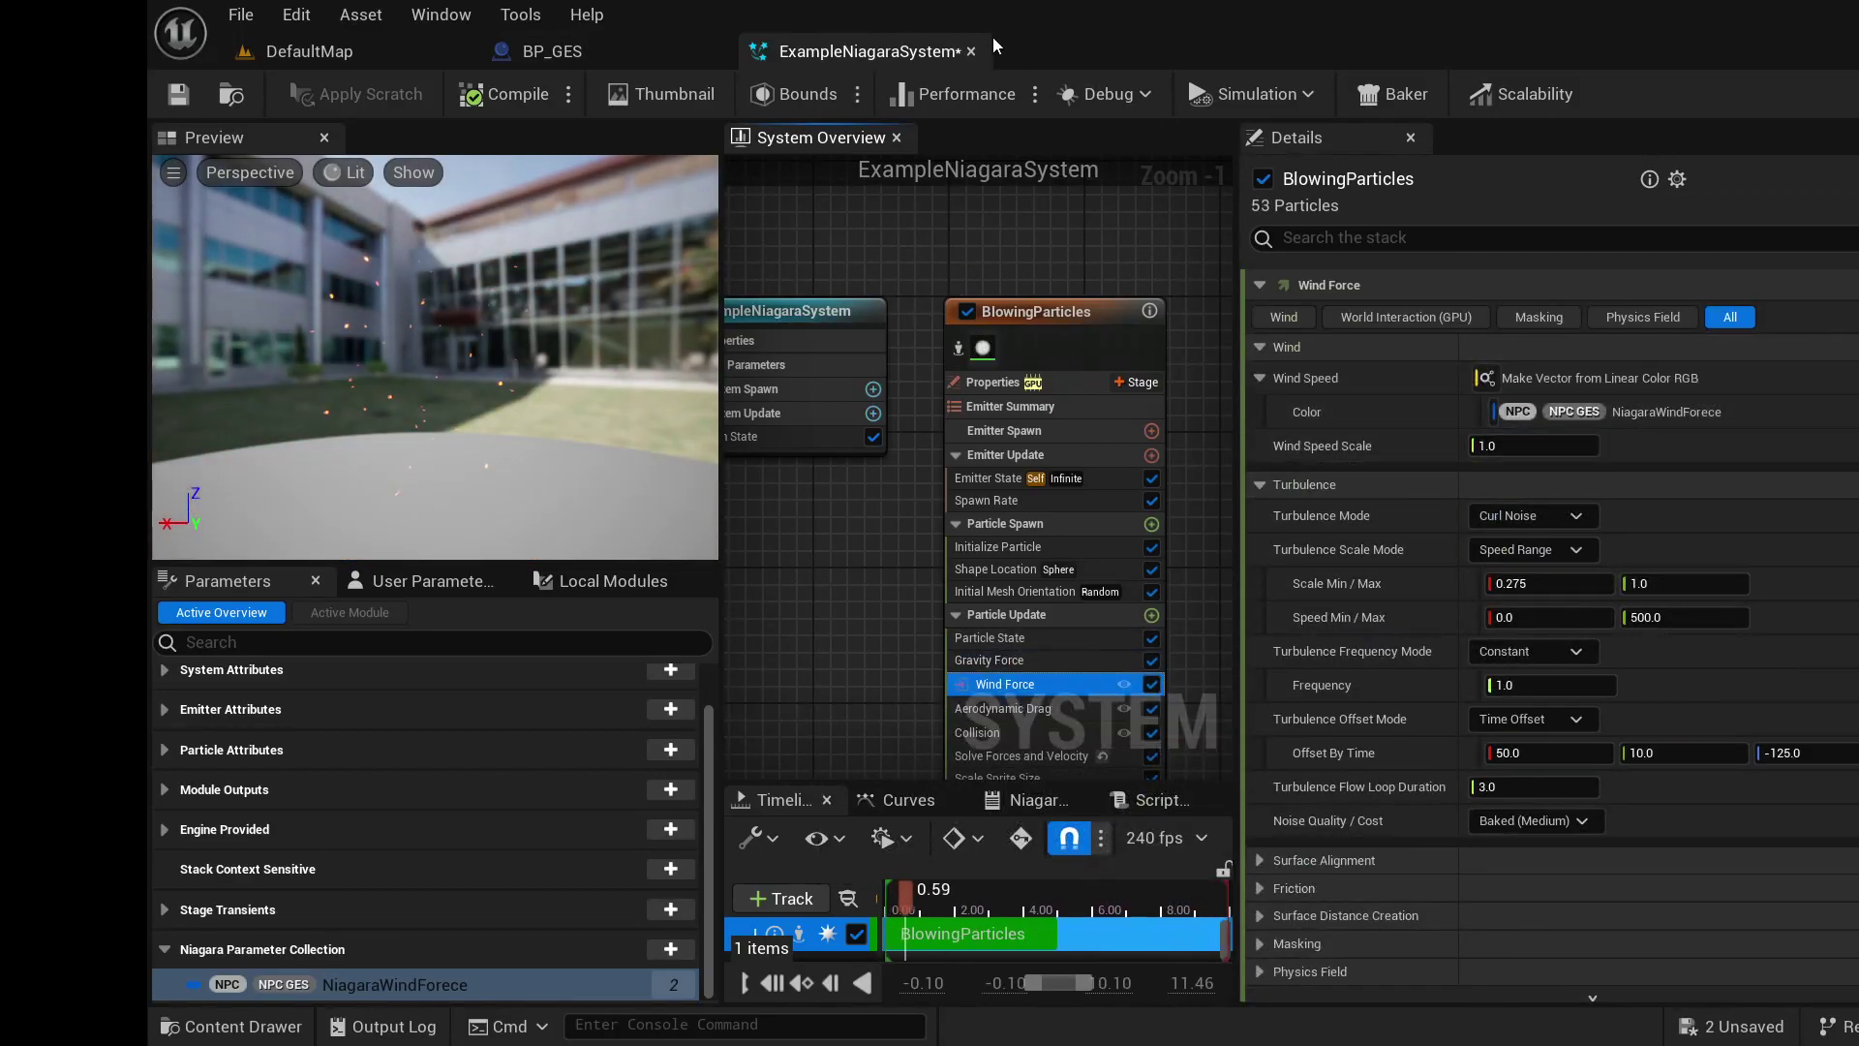
click(167, 95)
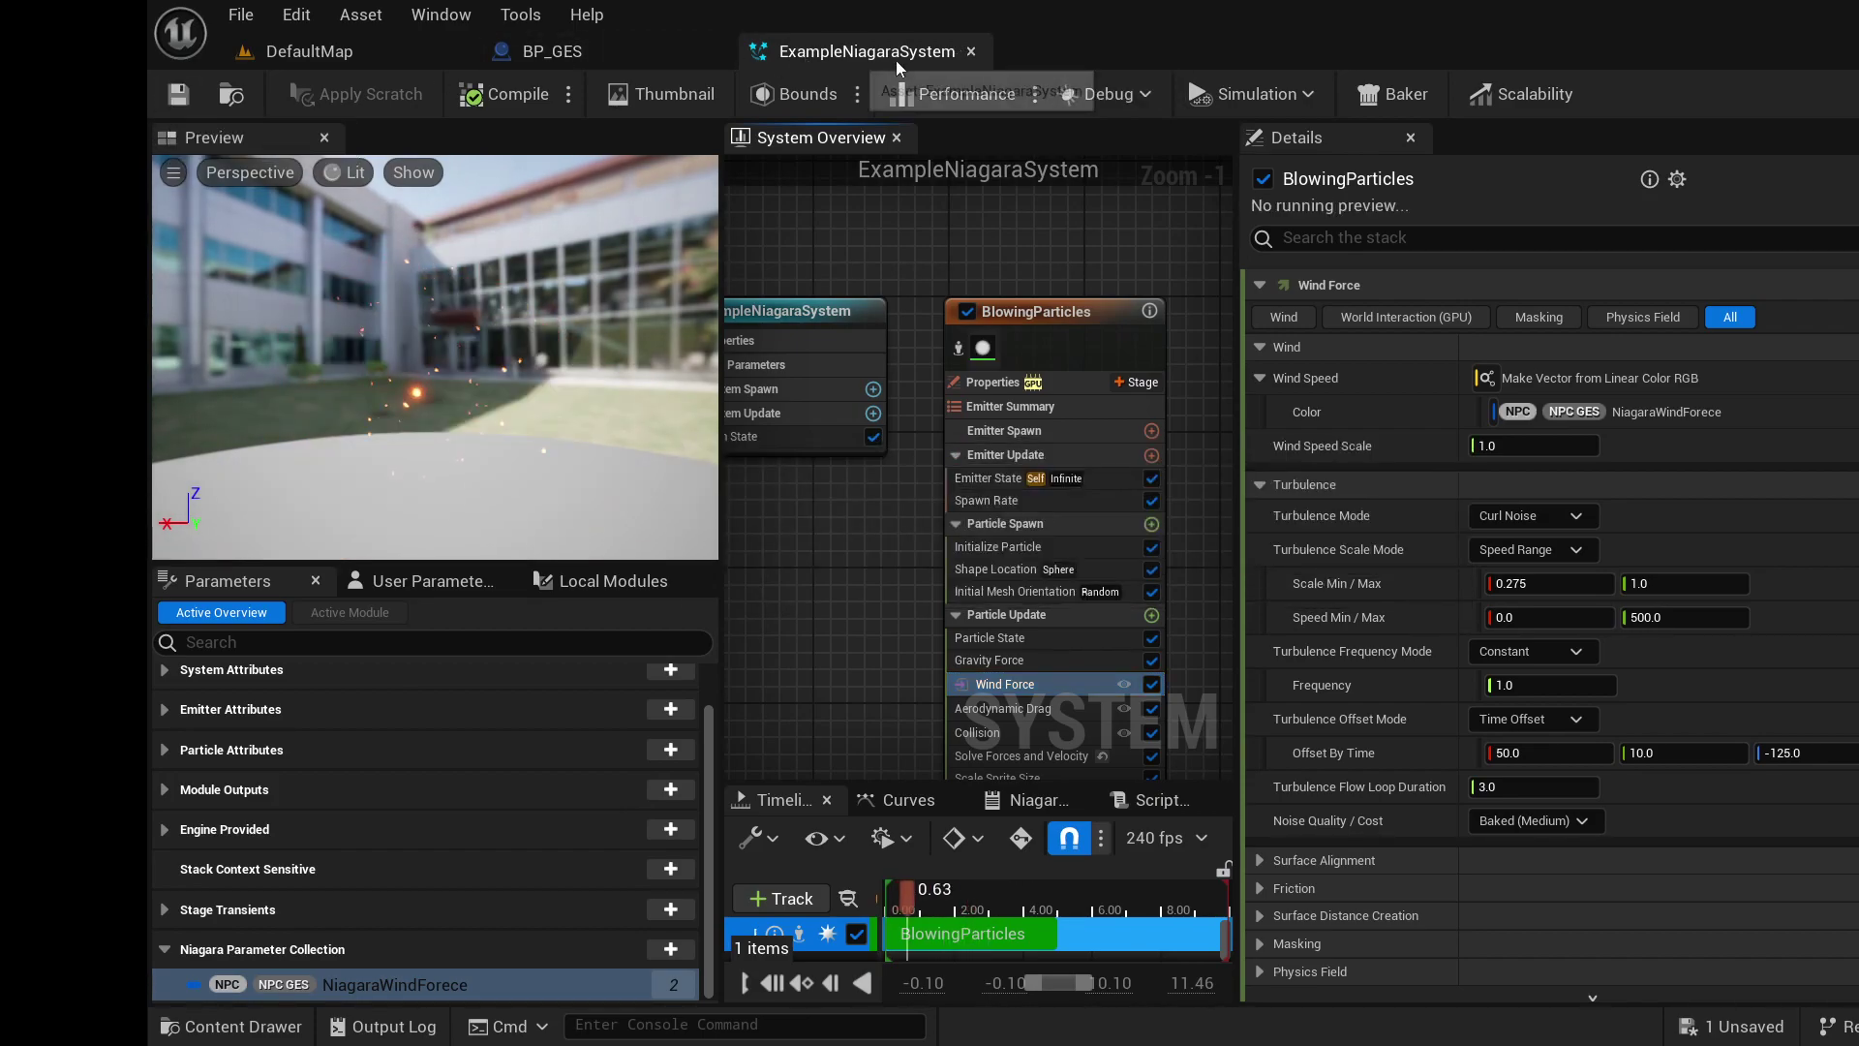
click(972, 51)
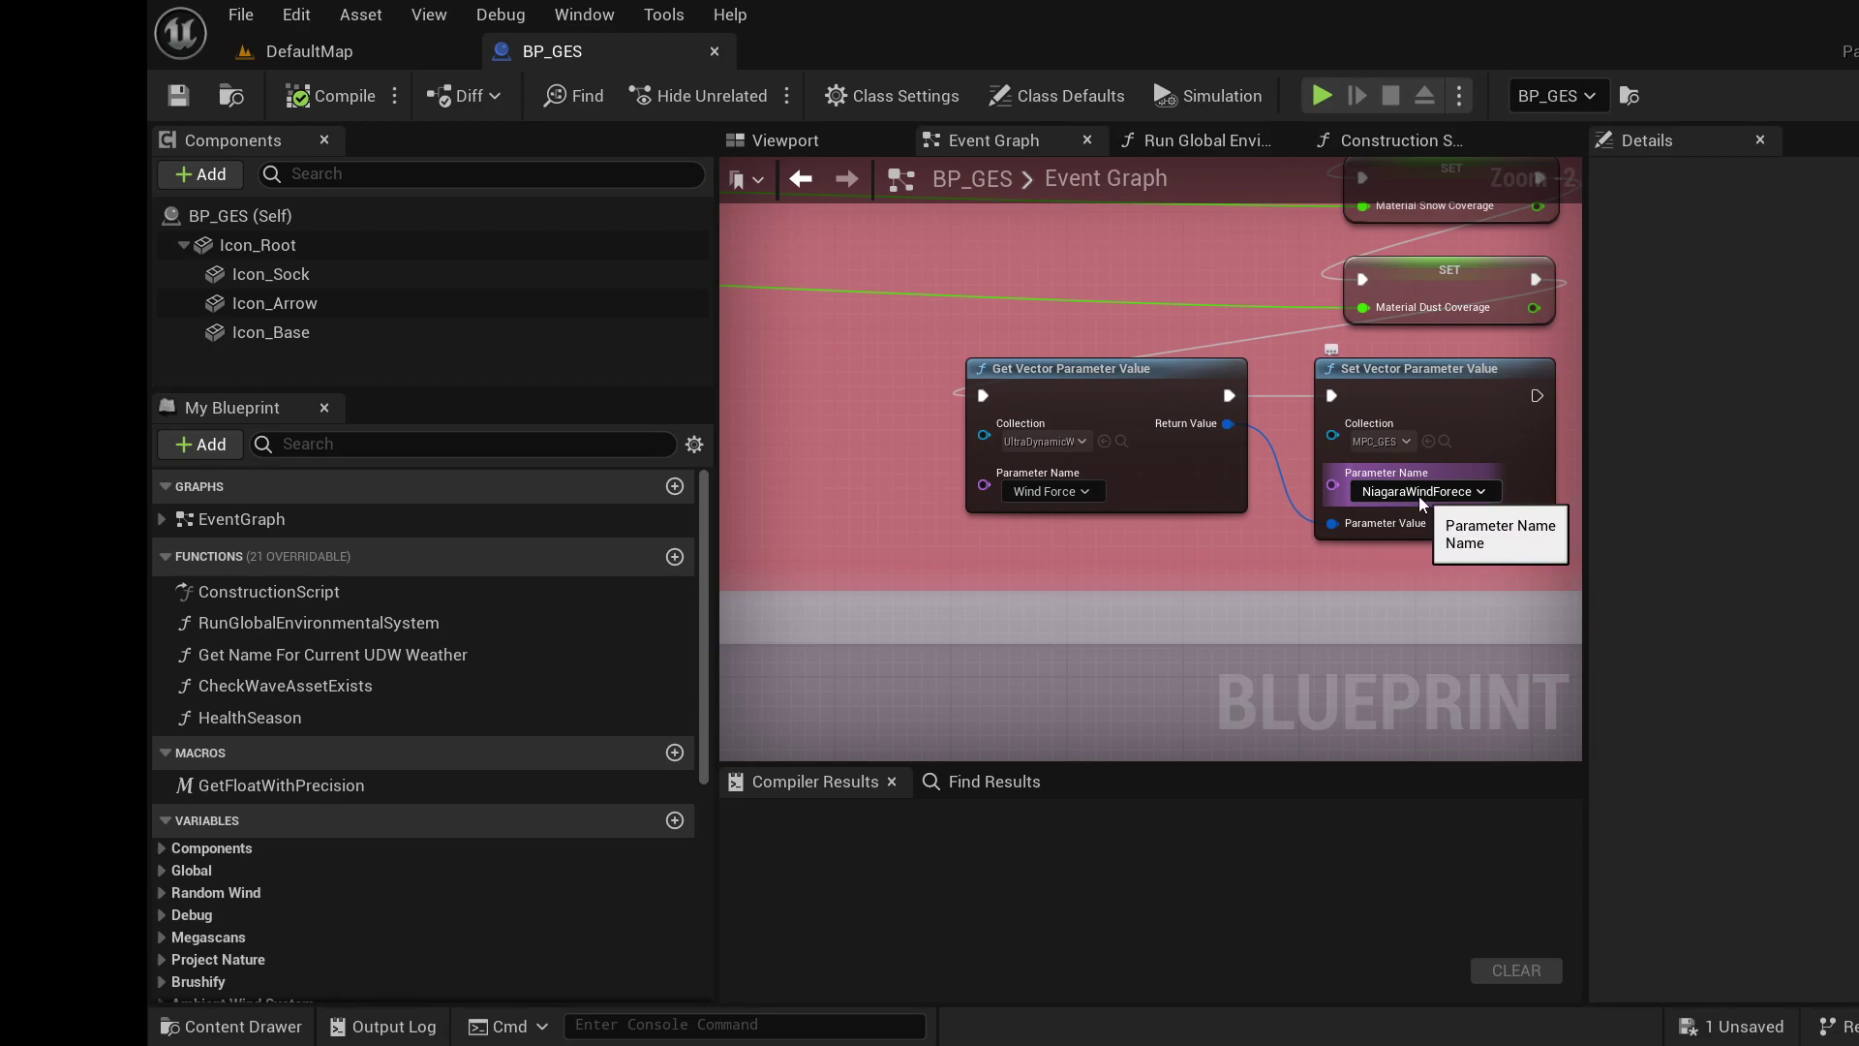
click(303, 52)
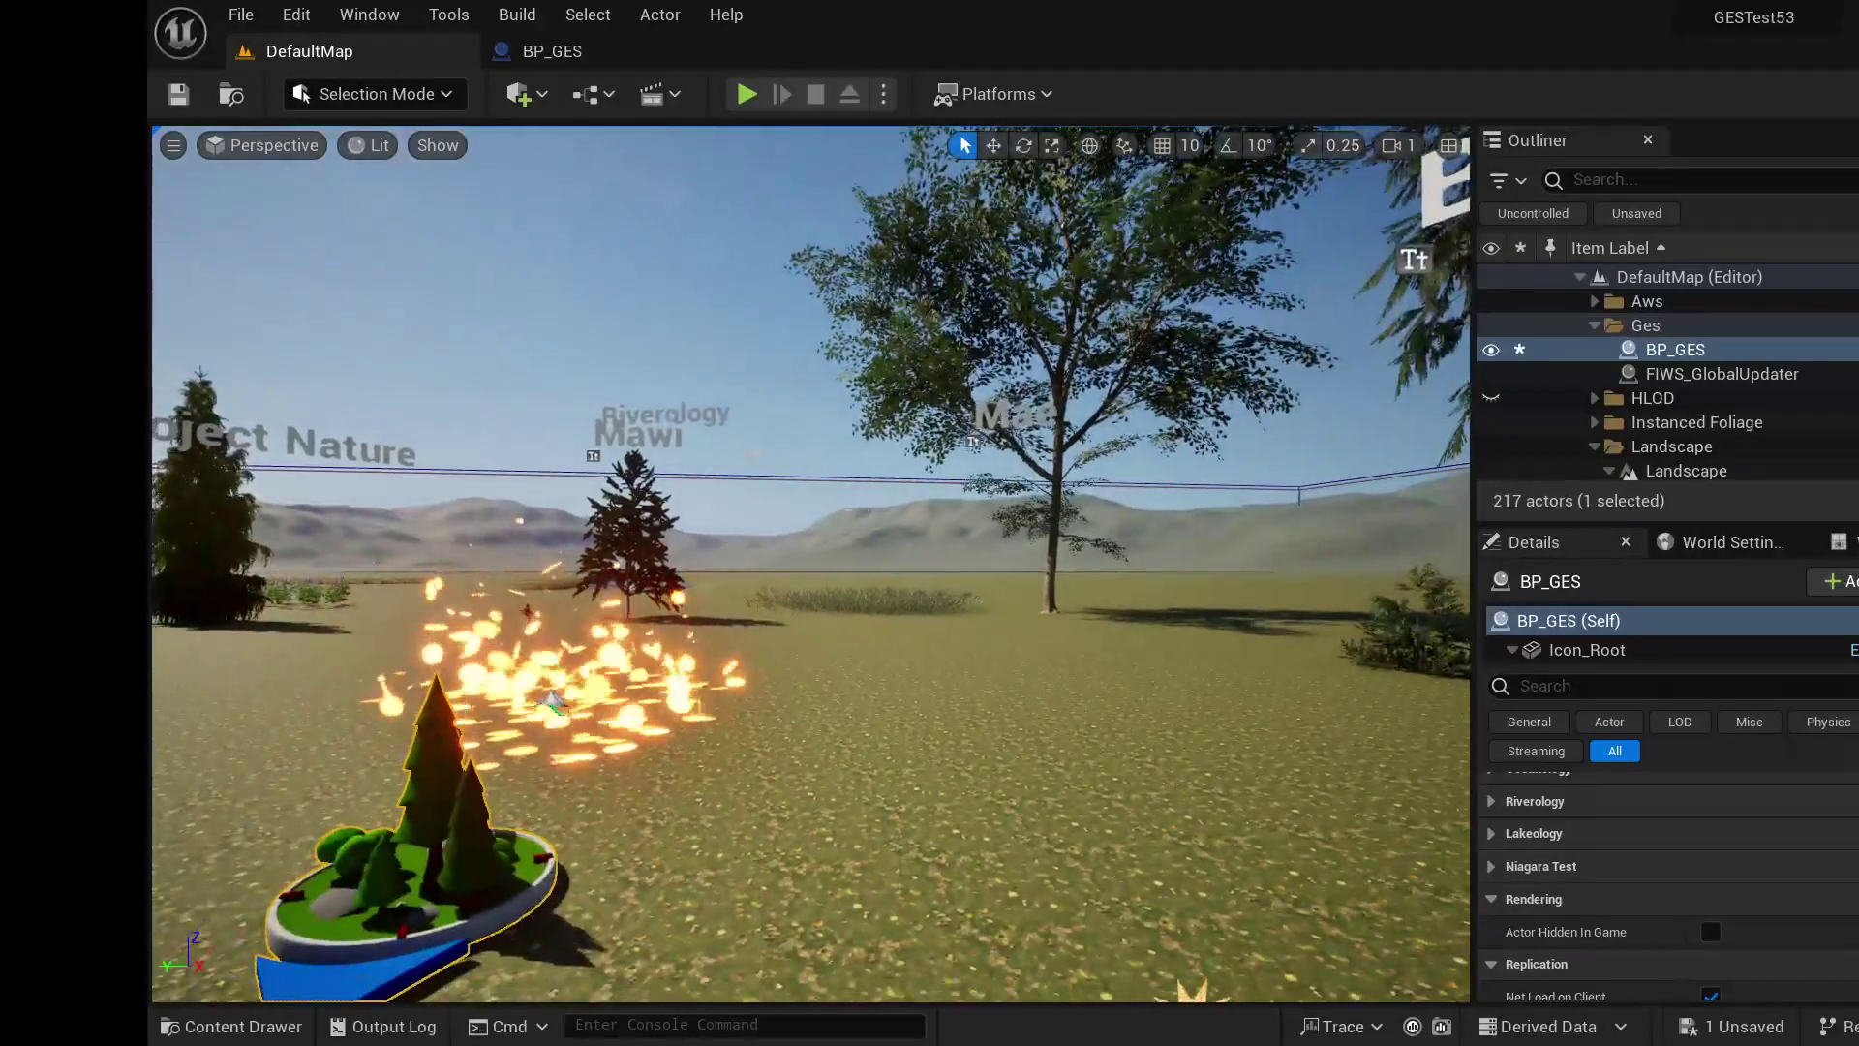
click(1492, 865)
click(1491, 866)
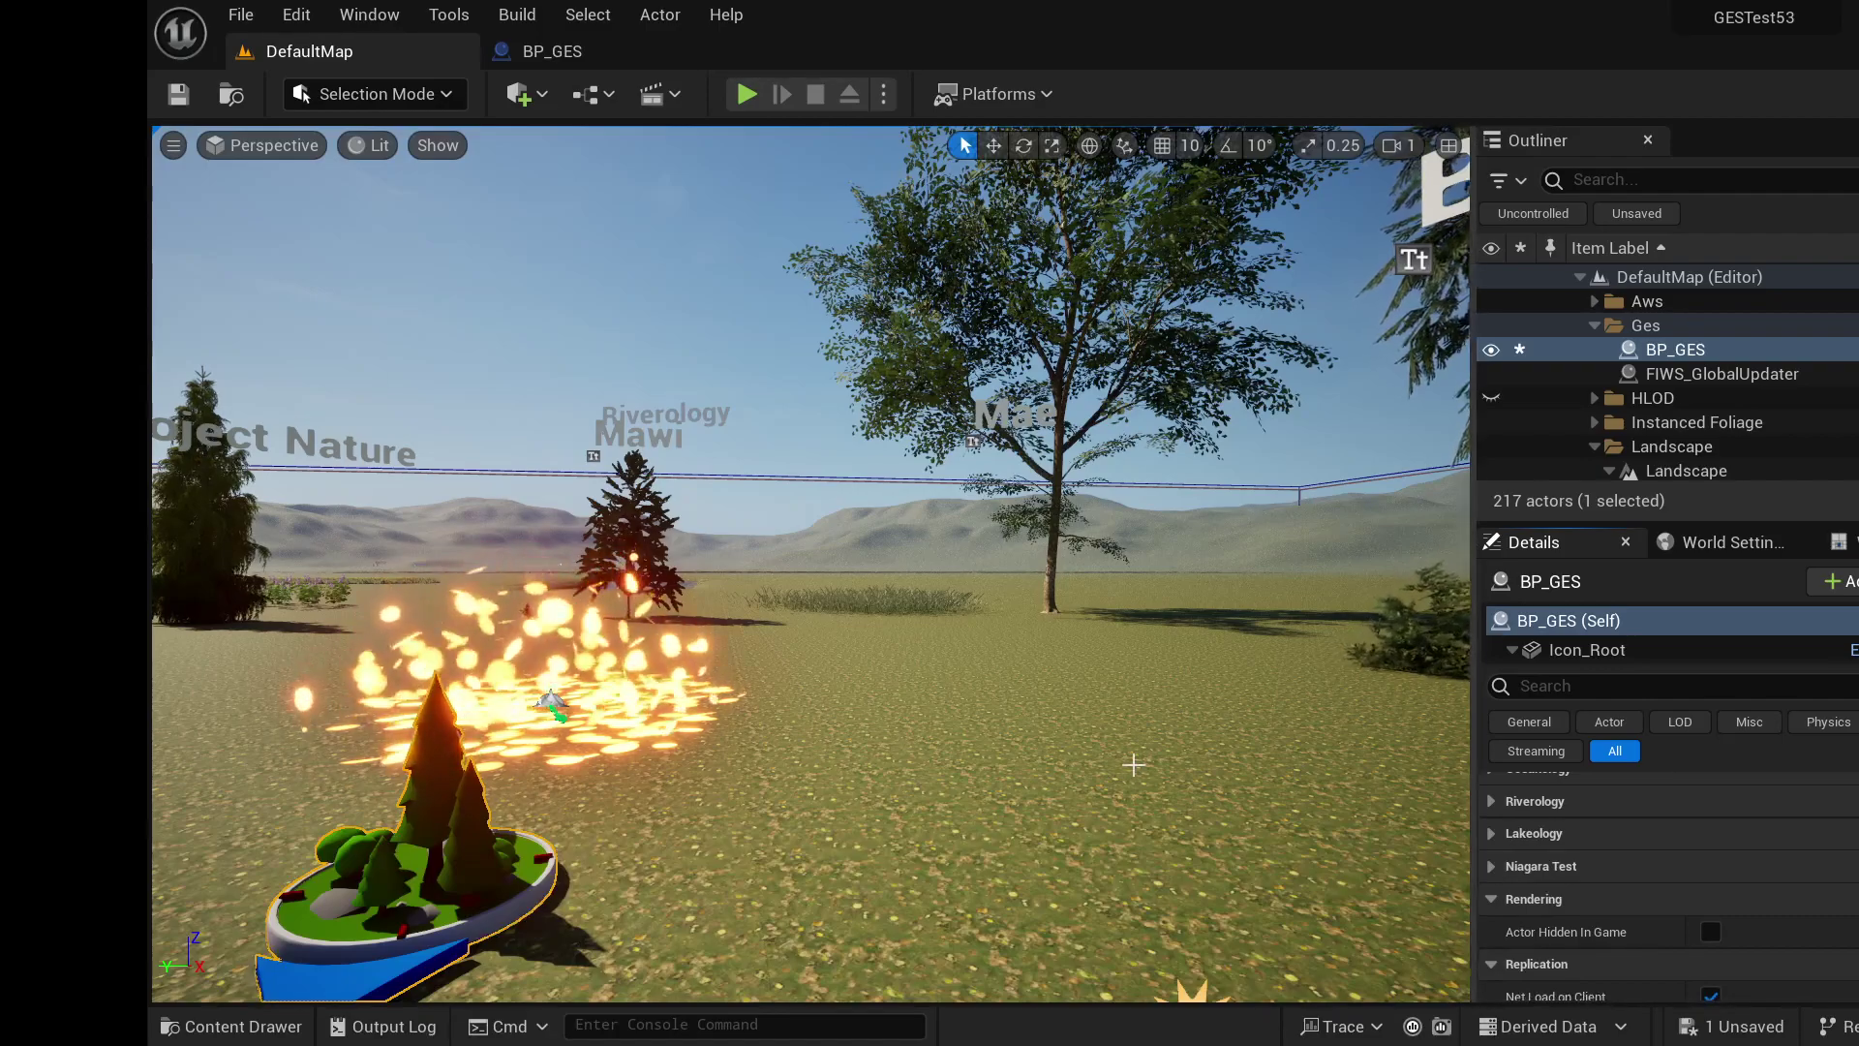
- Zoom and pan BP_GES's Event Graph to the 'Required from weather system' wind direction and speed nodes
click(609, 56)
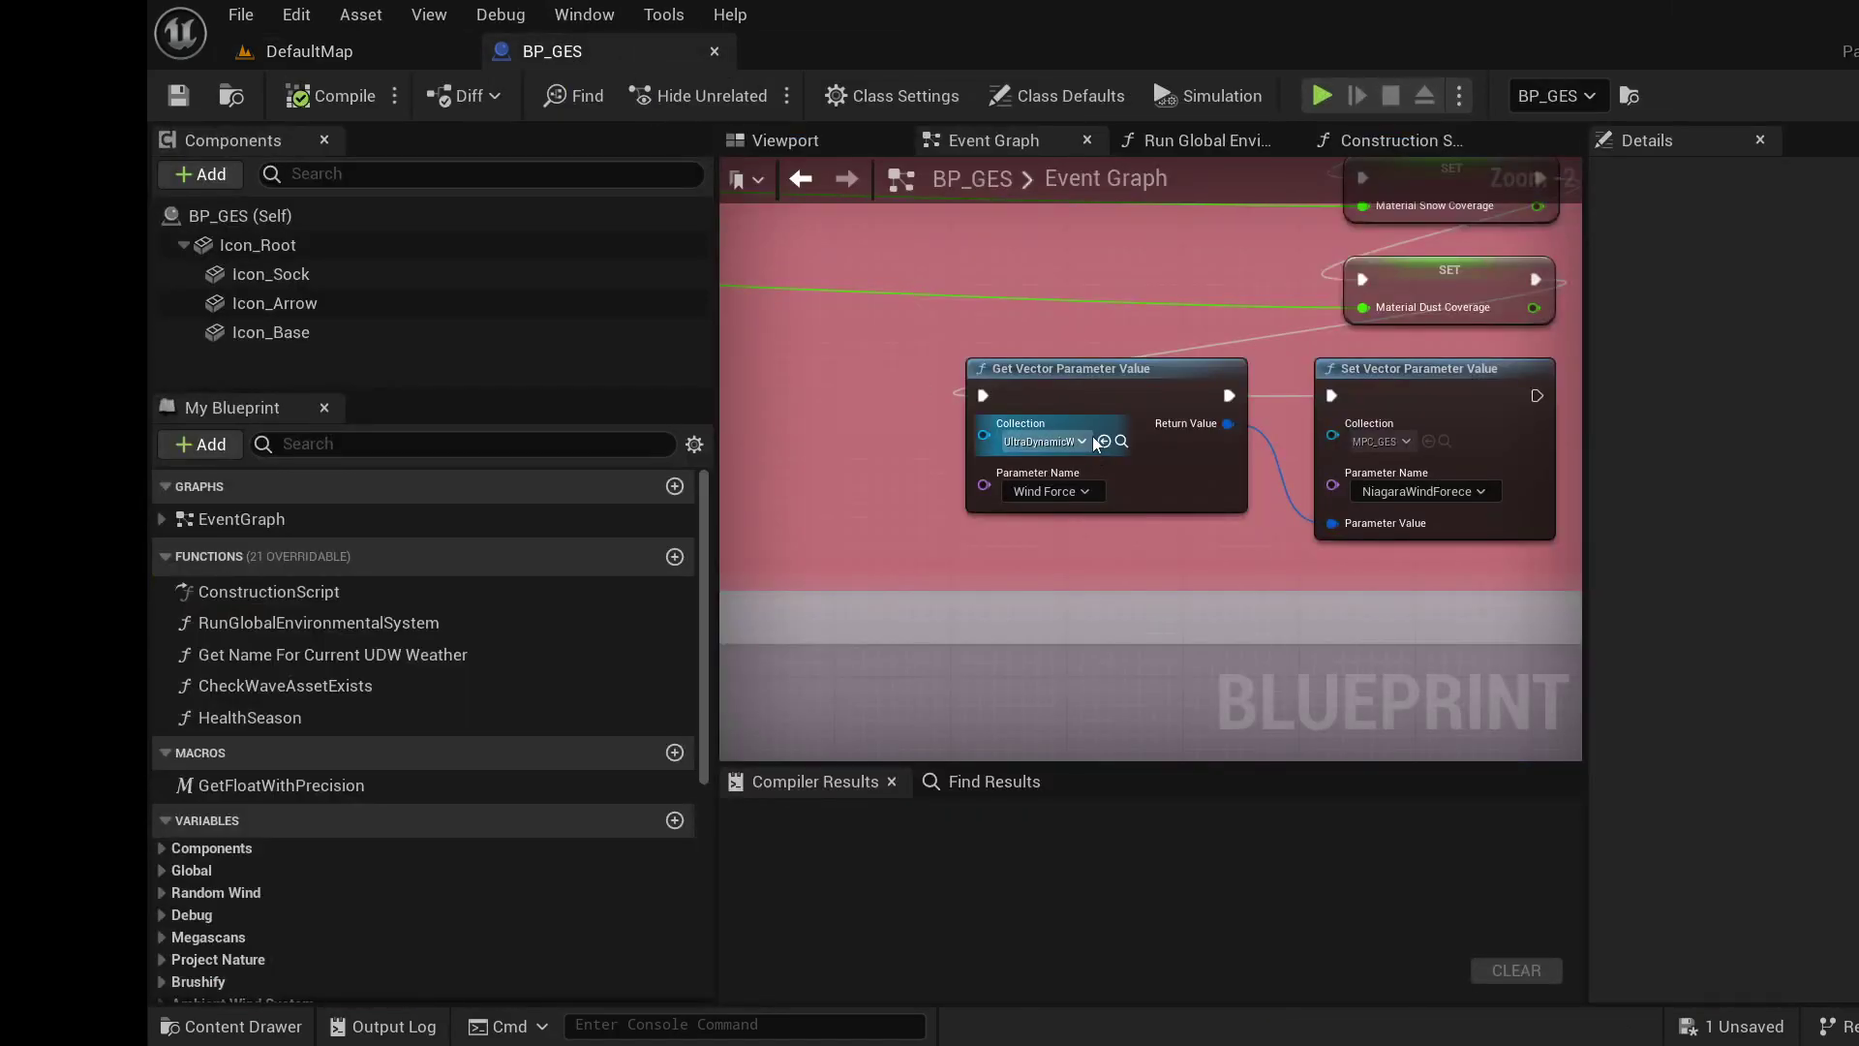
scroll(1075, 702, down, 3)
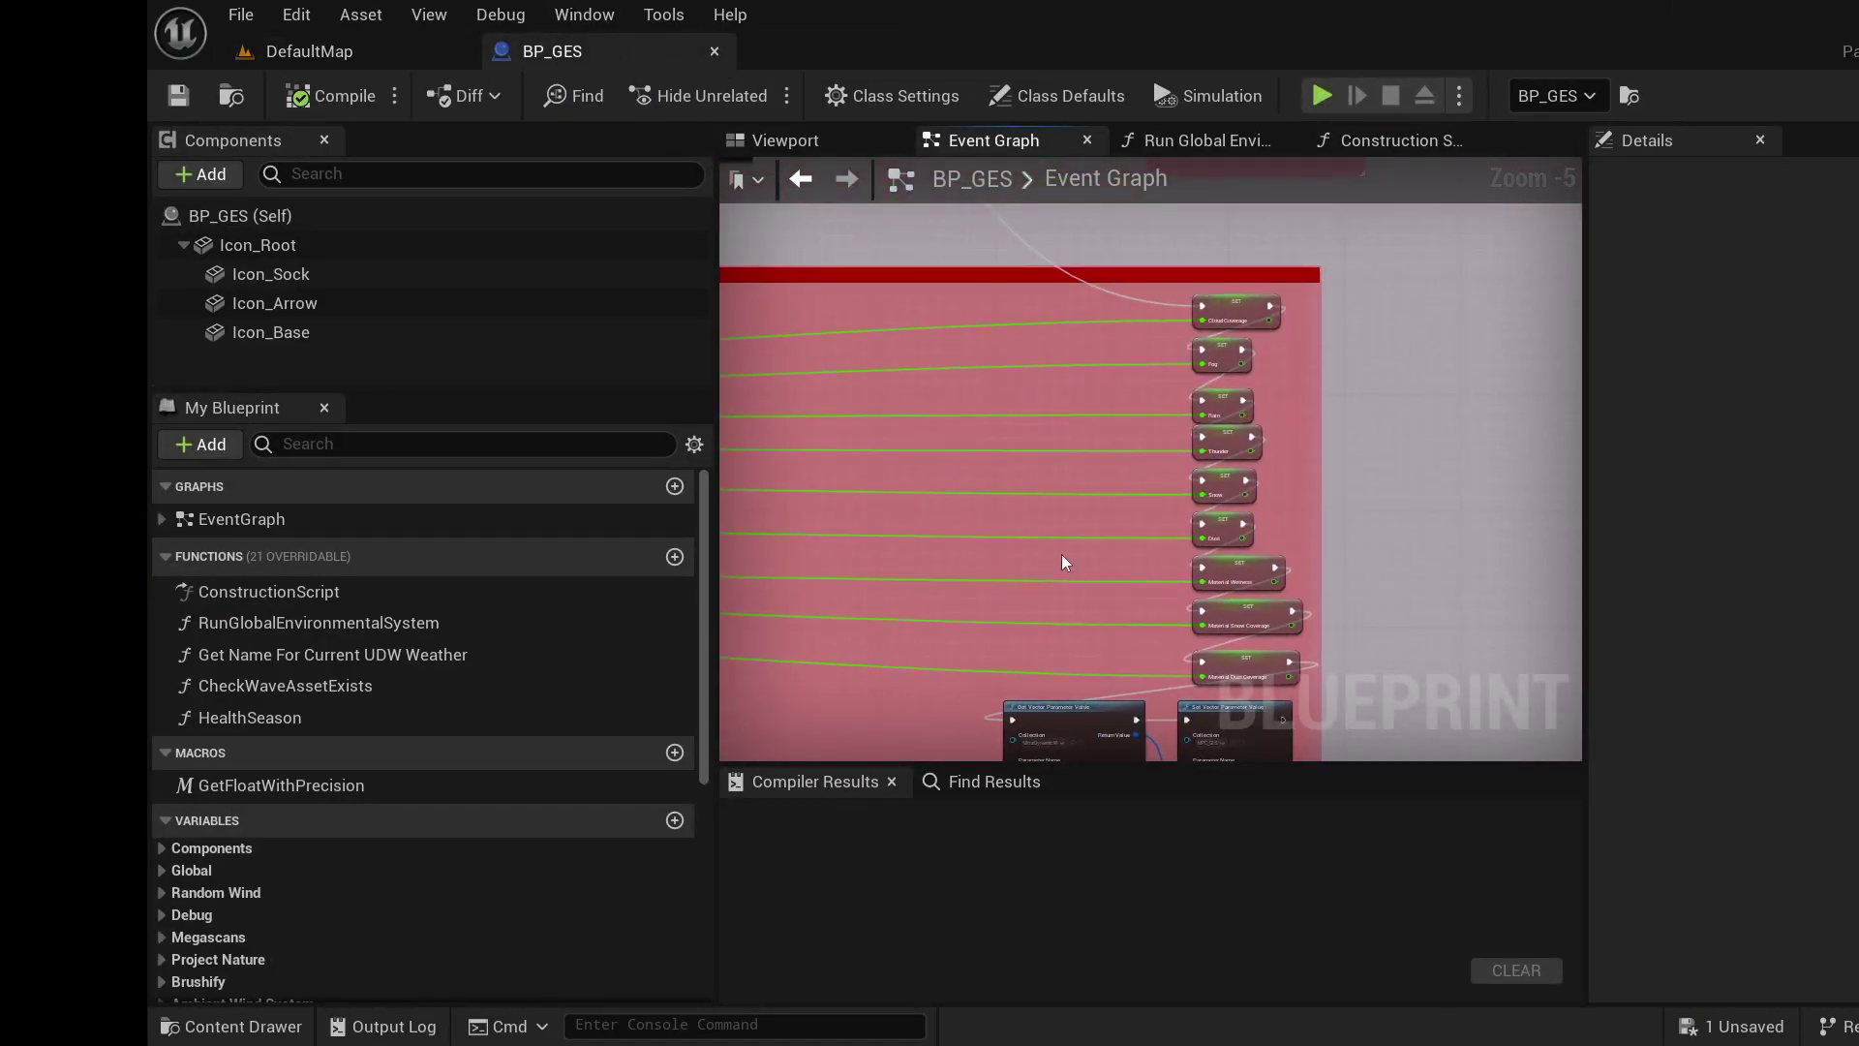
right_drag(1067, 561, 1095, 678)
right_drag(1079, 494, 1089, 642)
scroll(1119, 620, up, 2)
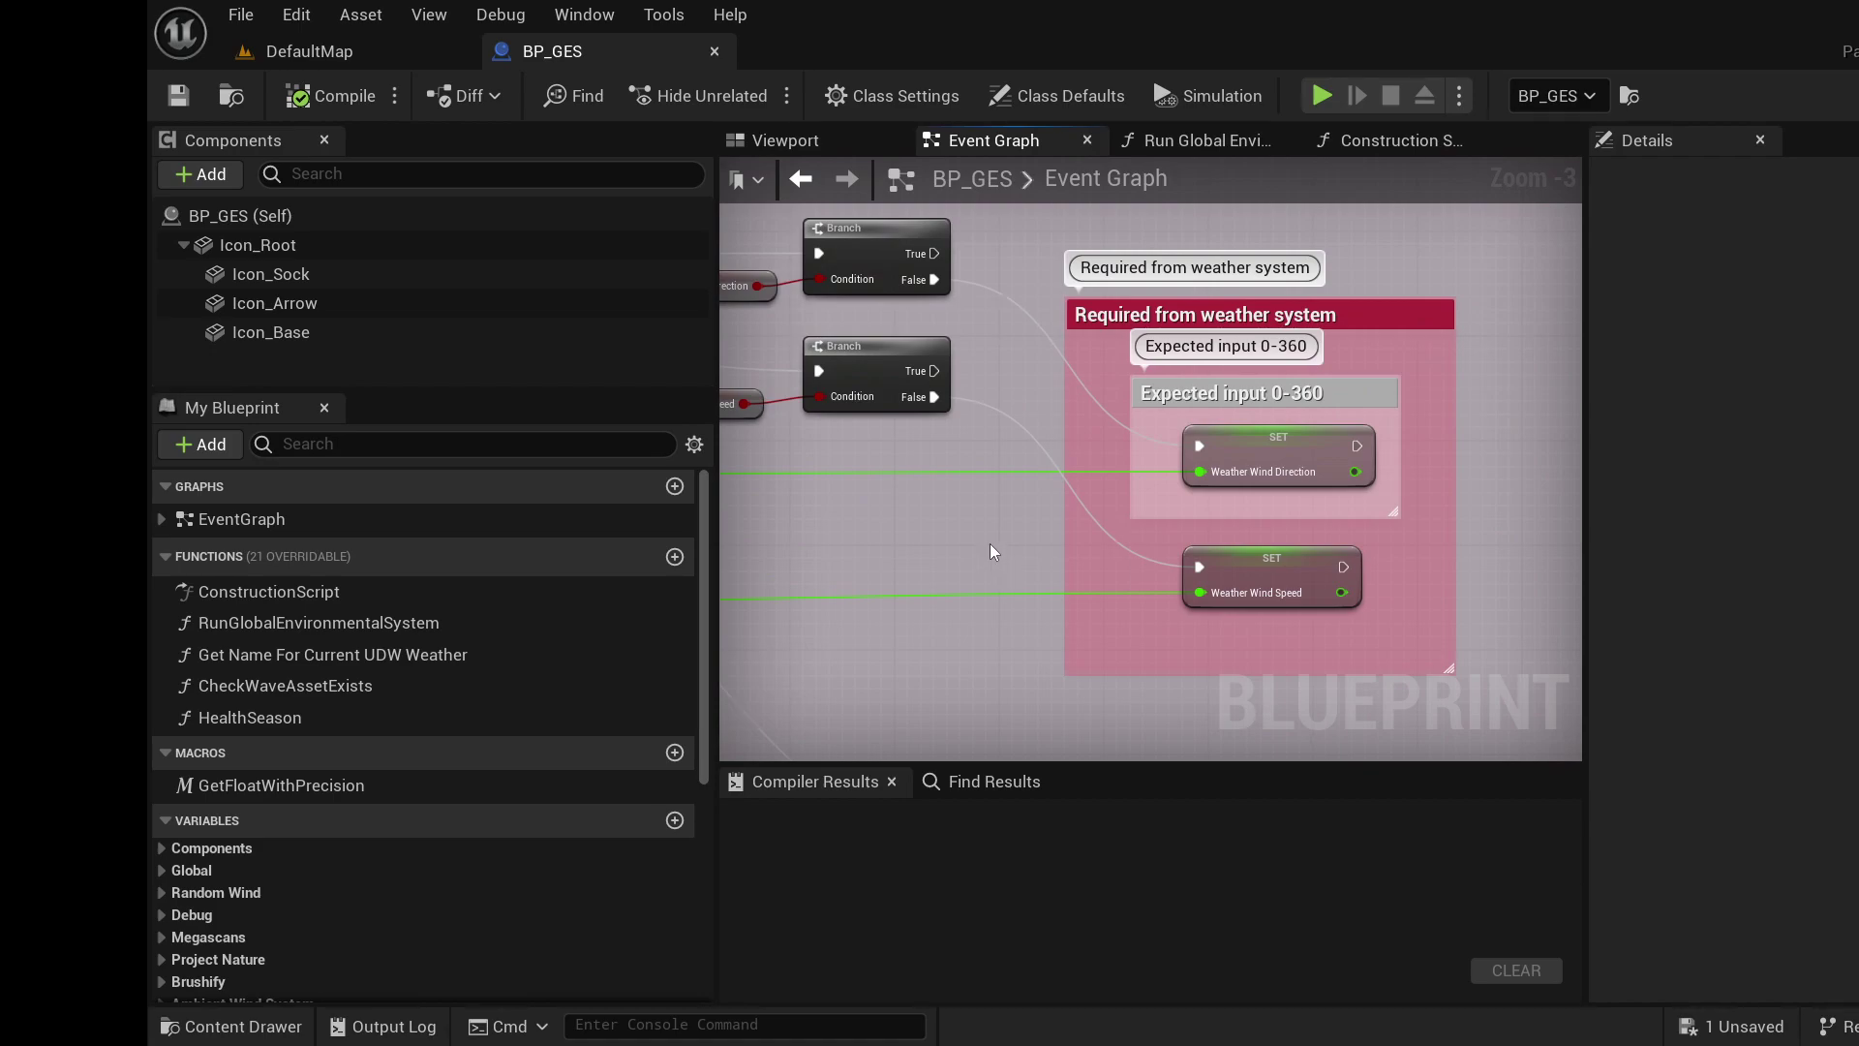
scroll(998, 562, down, 2)
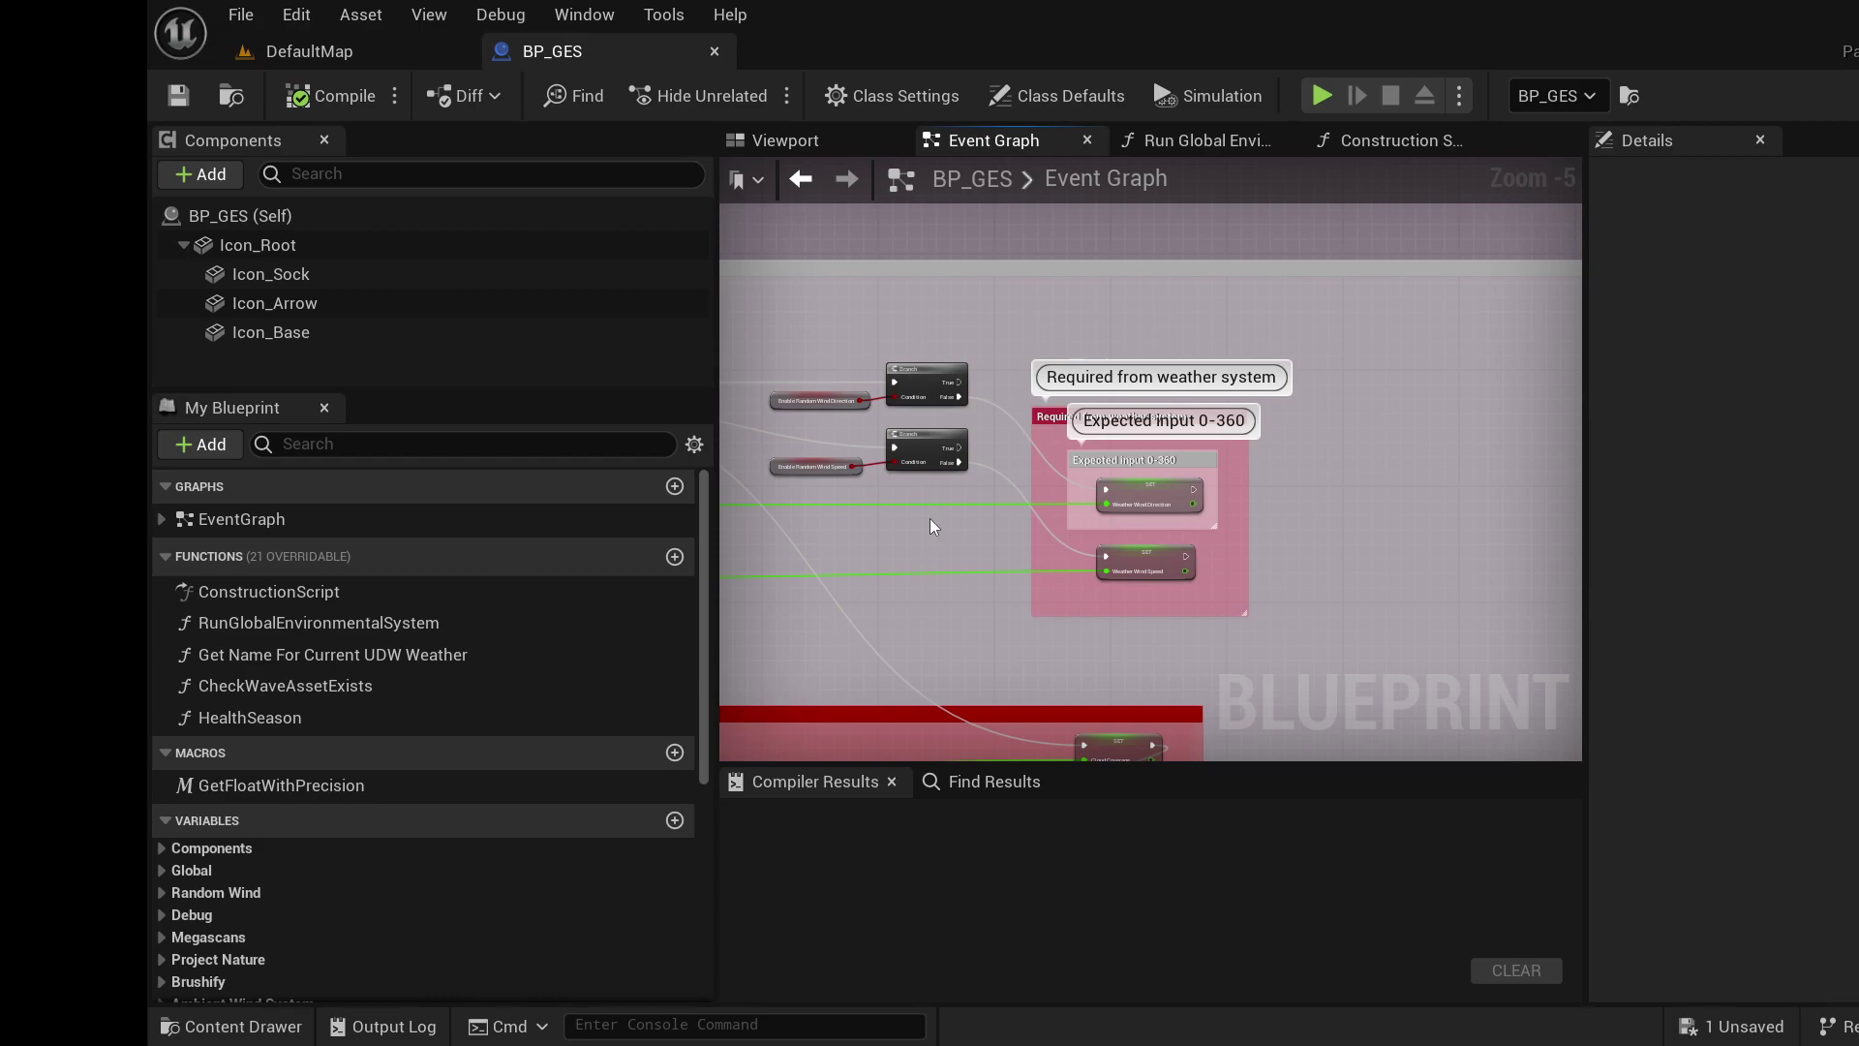
right_drag(933, 526, 1054, 426)
scroll(1262, 447, up, 3)
right_drag(1262, 448, 1046, 524)
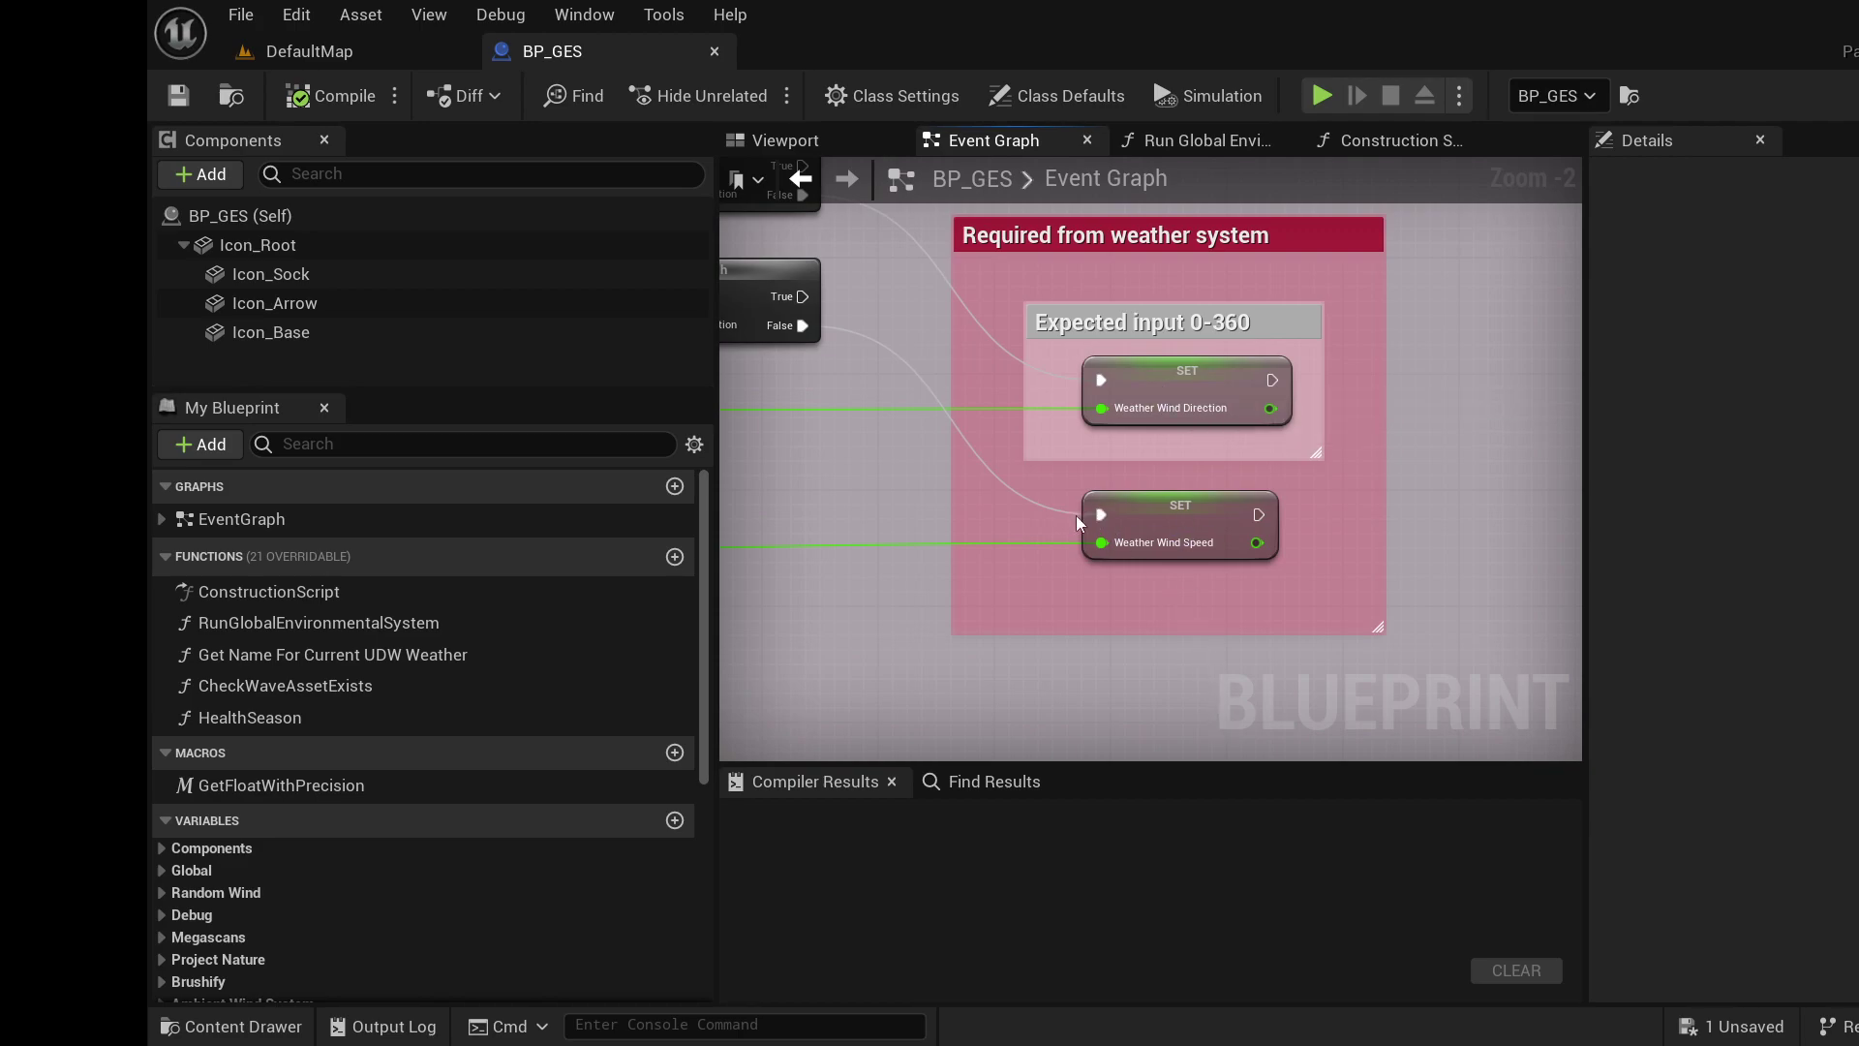
right_drag(978, 462, 1083, 473)
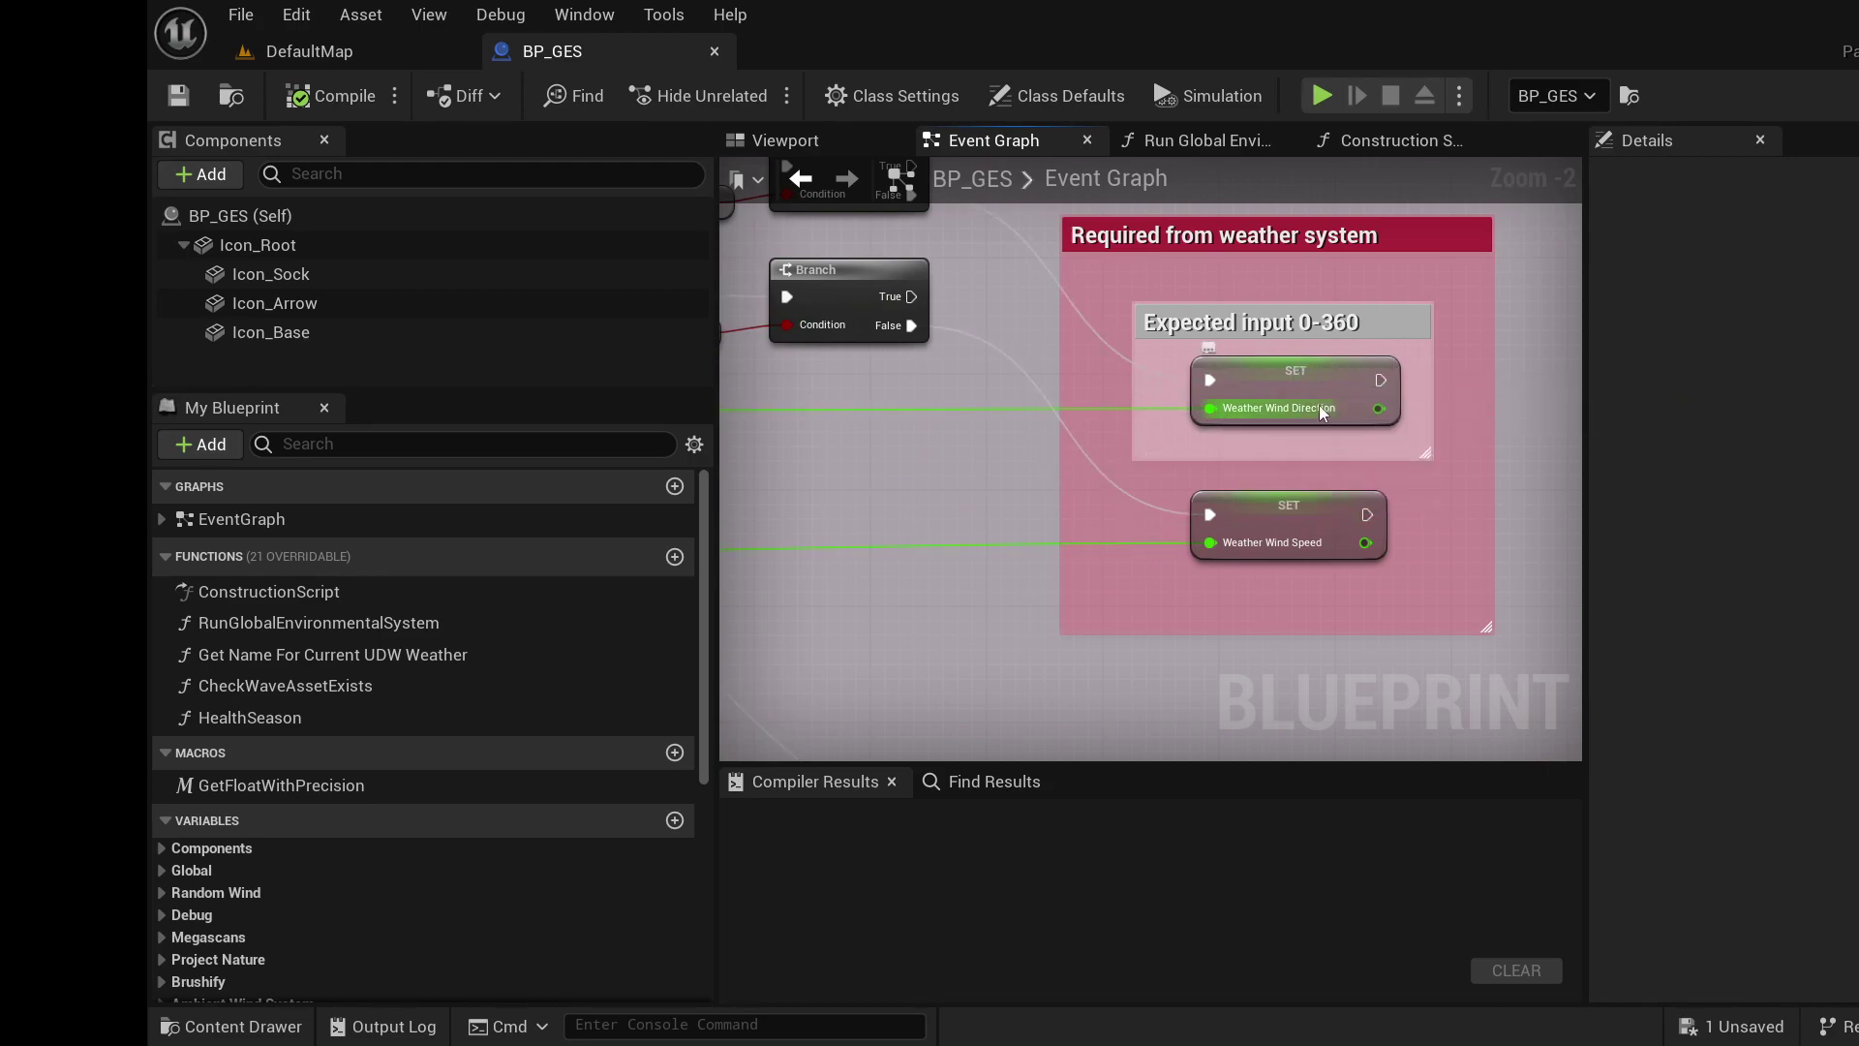
scroll(1121, 481, down, 4)
right_drag(1120, 481, 1469, 298)
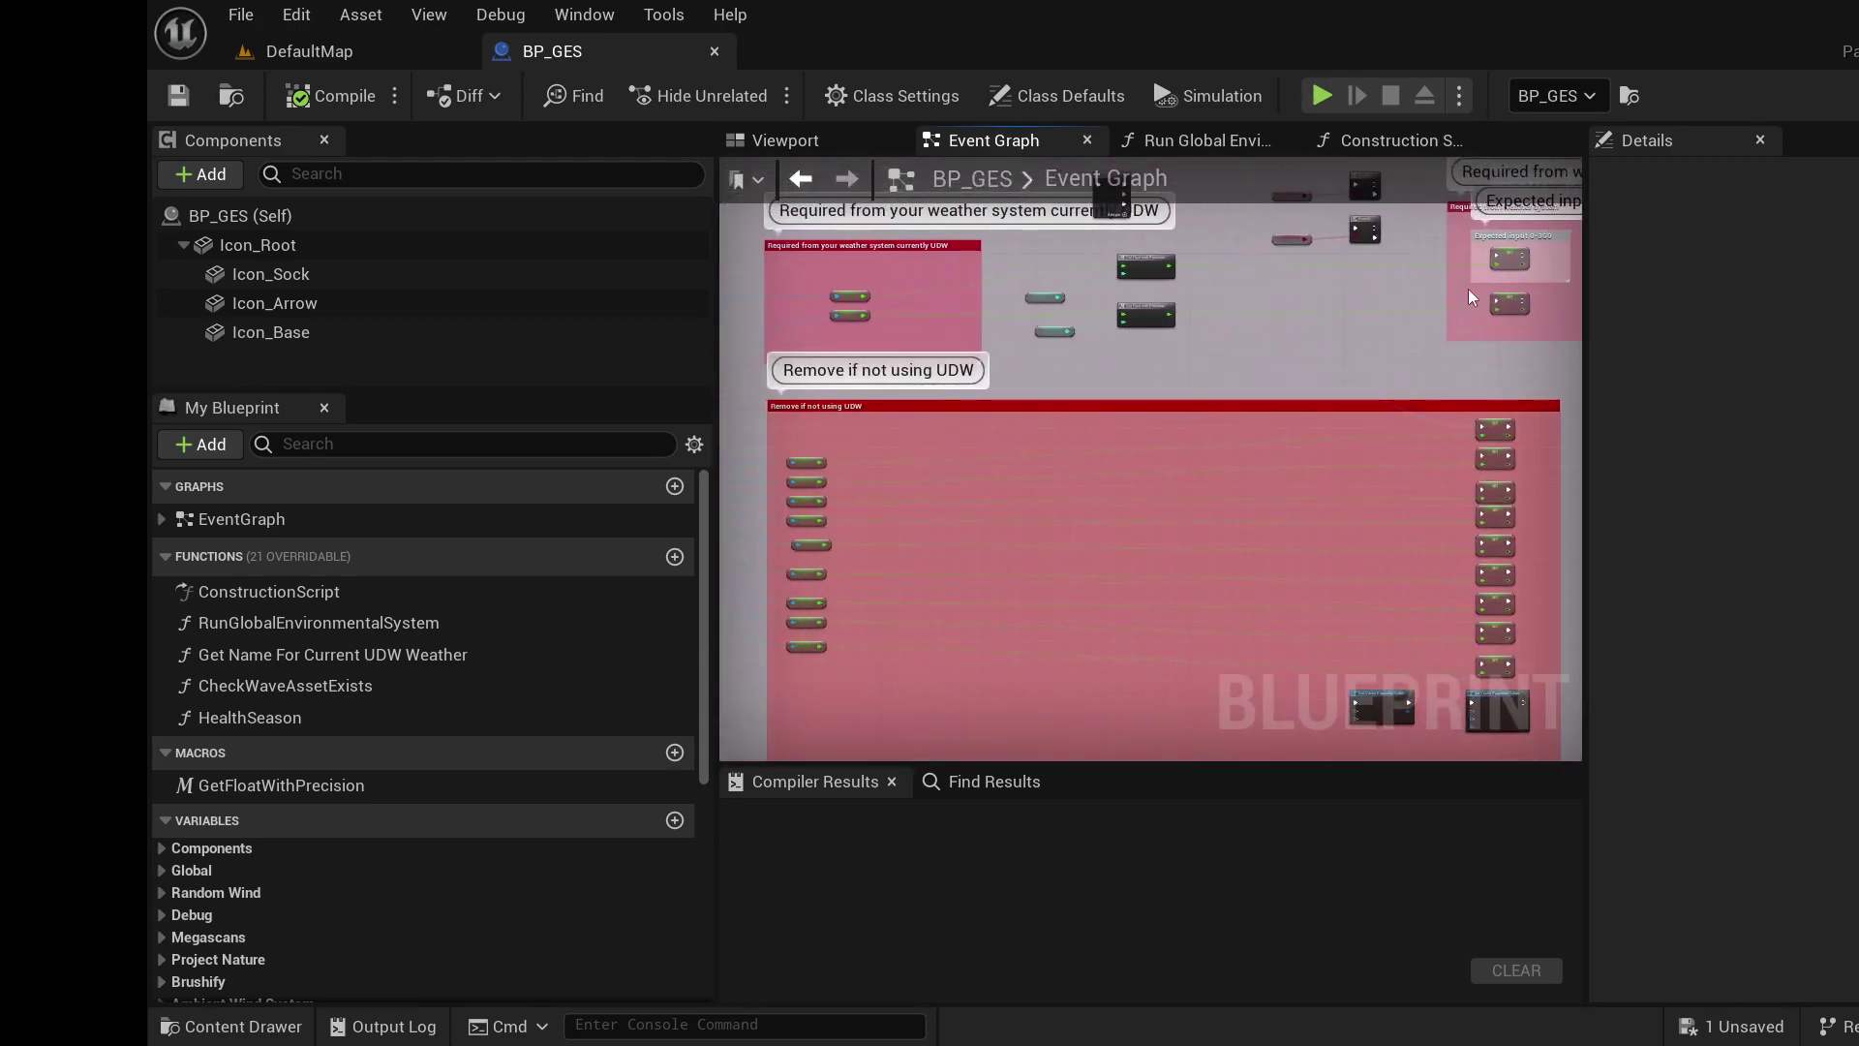
- Close the BP_GES Blueprint and focus the viewport on the BP_GES actor
click(715, 52)
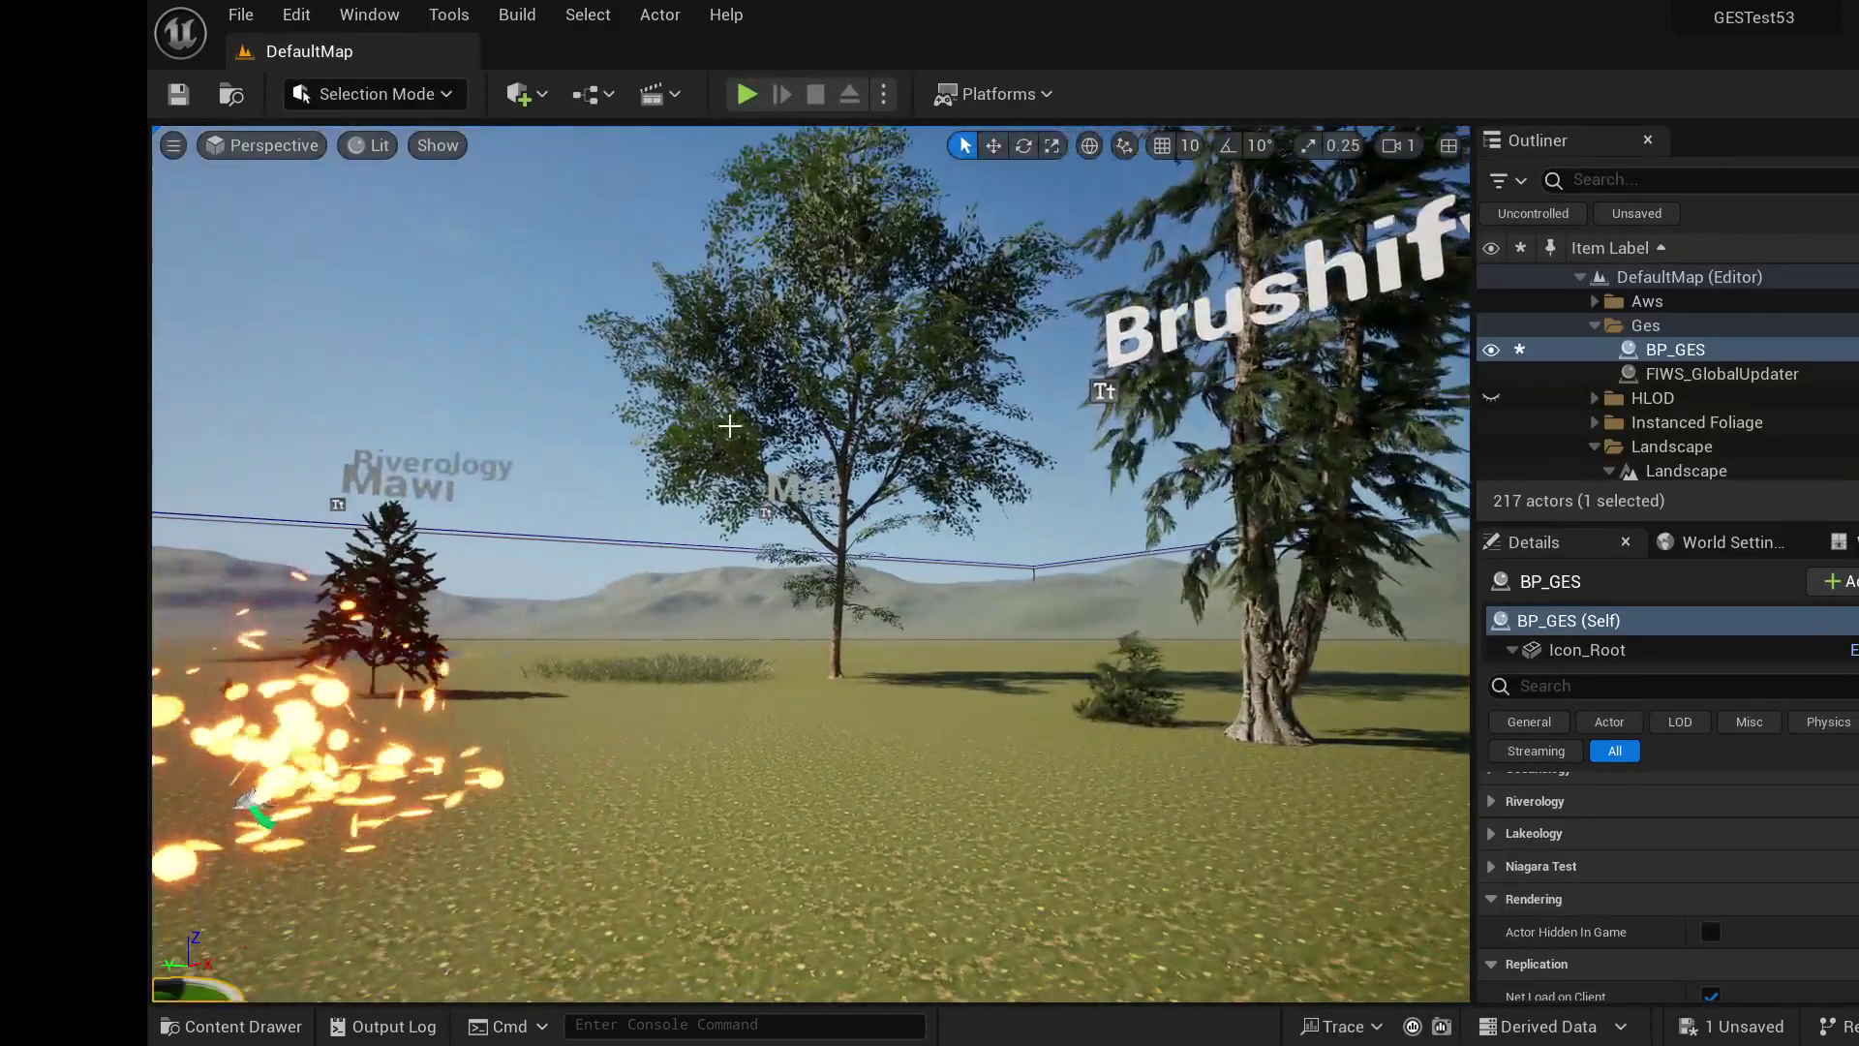
key(f)
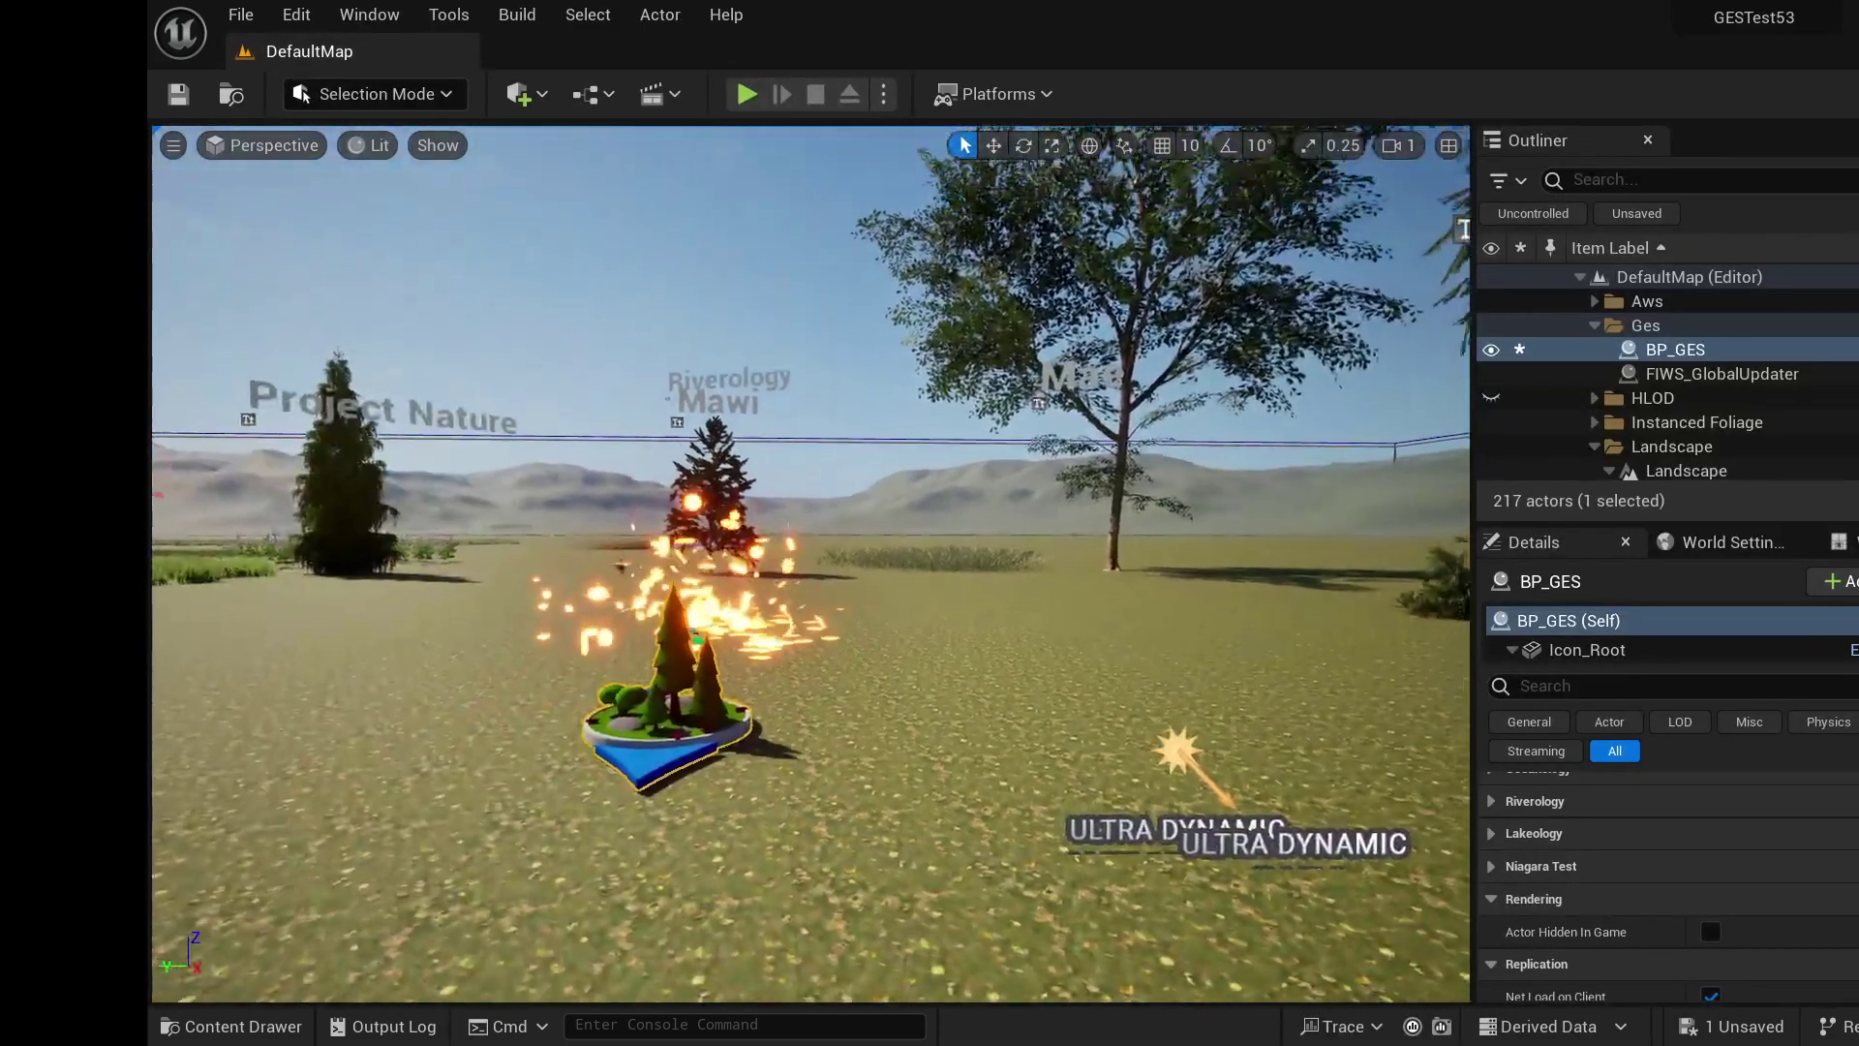